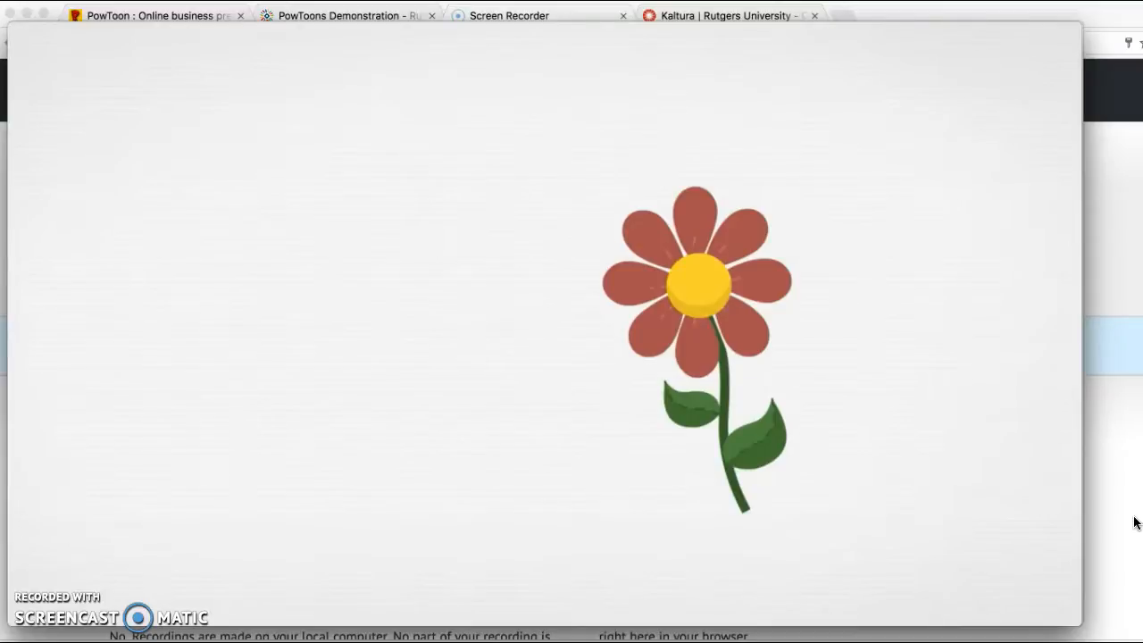
Bring the PowToons Demonstration page on Rutgers MediaSpace to the front and show the PowToon homepage.
click(1132, 467)
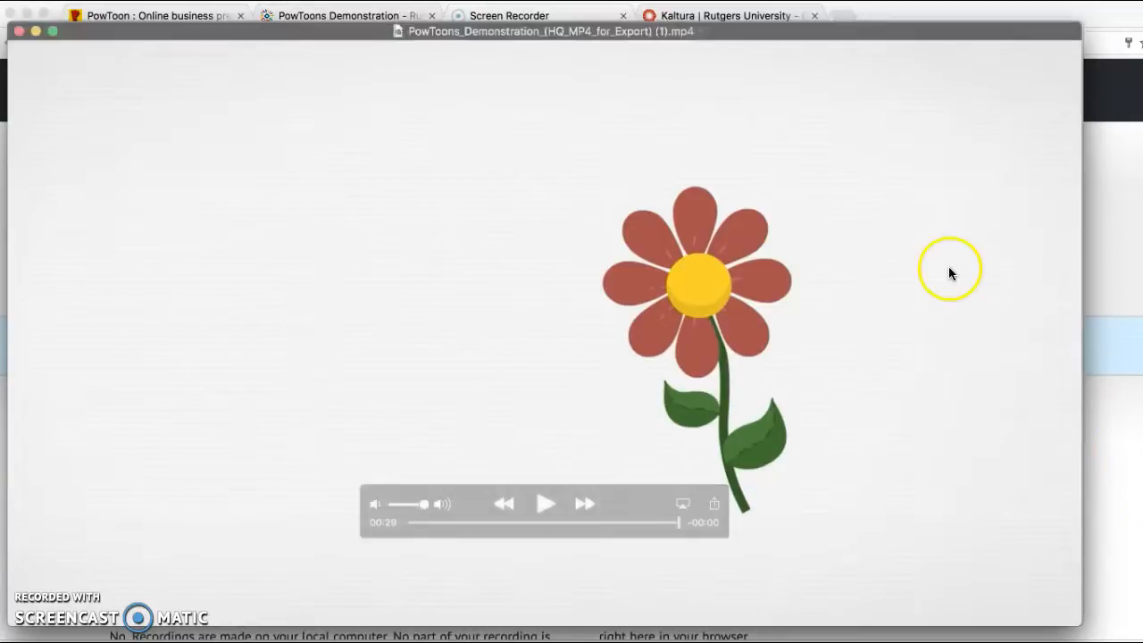
click(379, 16)
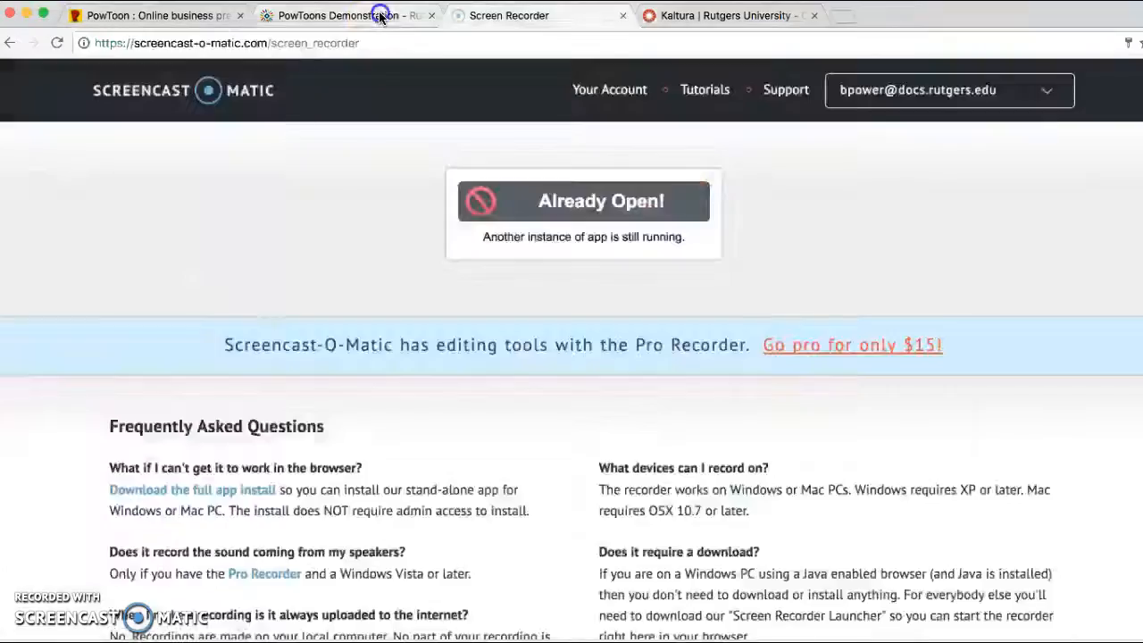
click(378, 16)
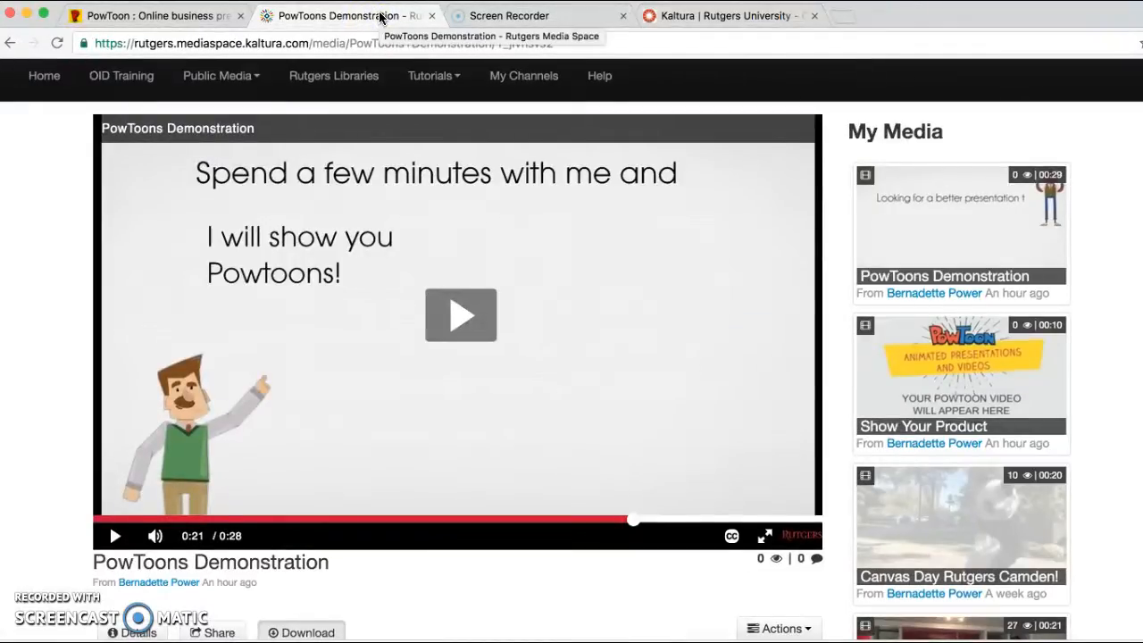
click(228, 17)
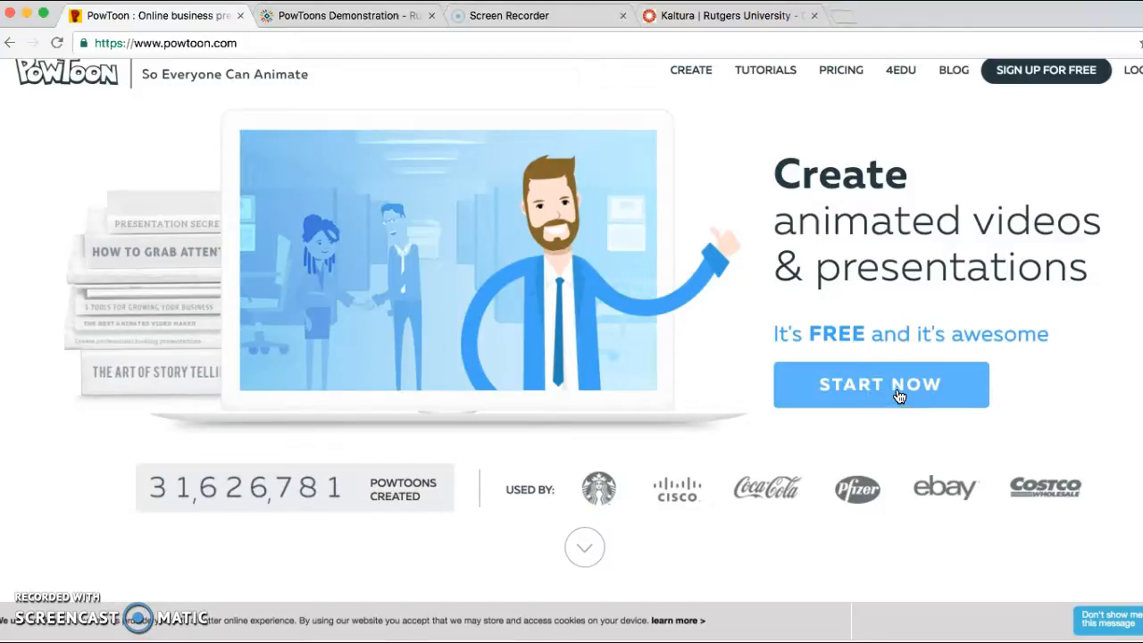
click(730, 18)
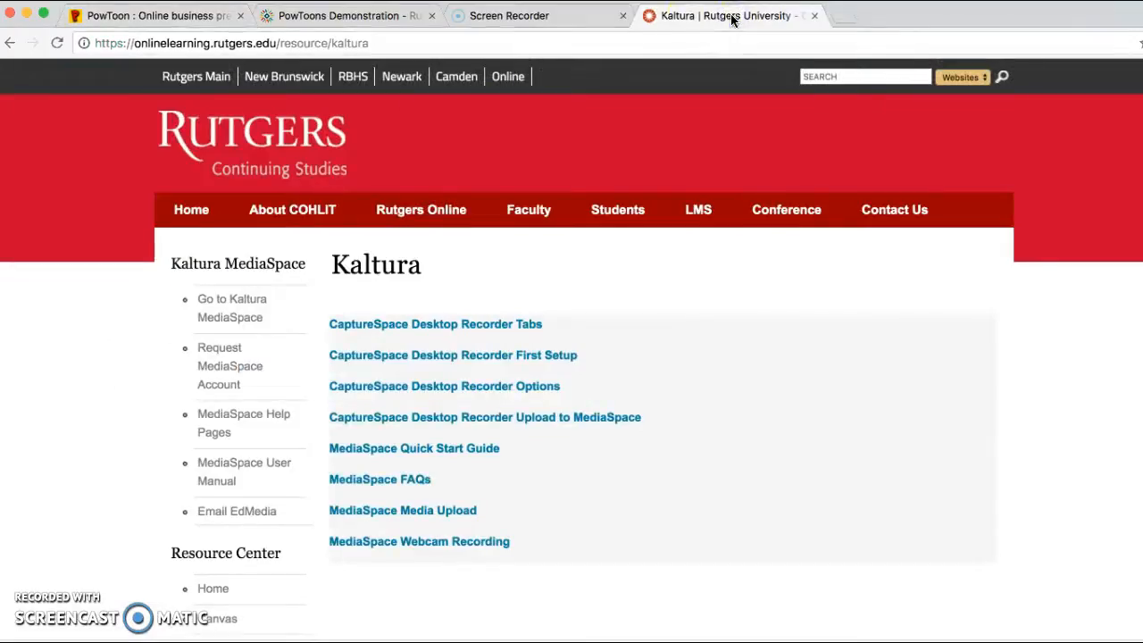
click(388, 40)
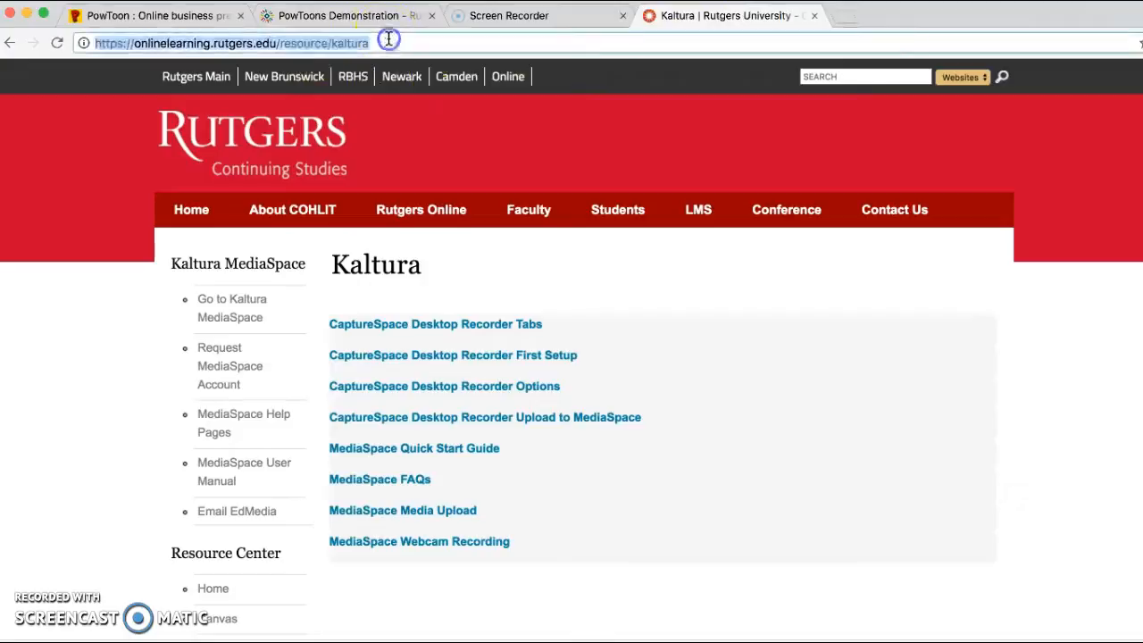
click(389, 41)
key(BackSpace)
key(BackSpace)
key(BackSpace)
key(BackSpace)
key(BackSpace)
key(BackSpace)
key(BackSpace)
key(BackSpace)
key(BackSpace)
key(BackSpace)
key(BackSpace)
key(BackSpace)
key(BackSpace)
key(BackSpace)
key(BackSpace)
key(BackSpace)
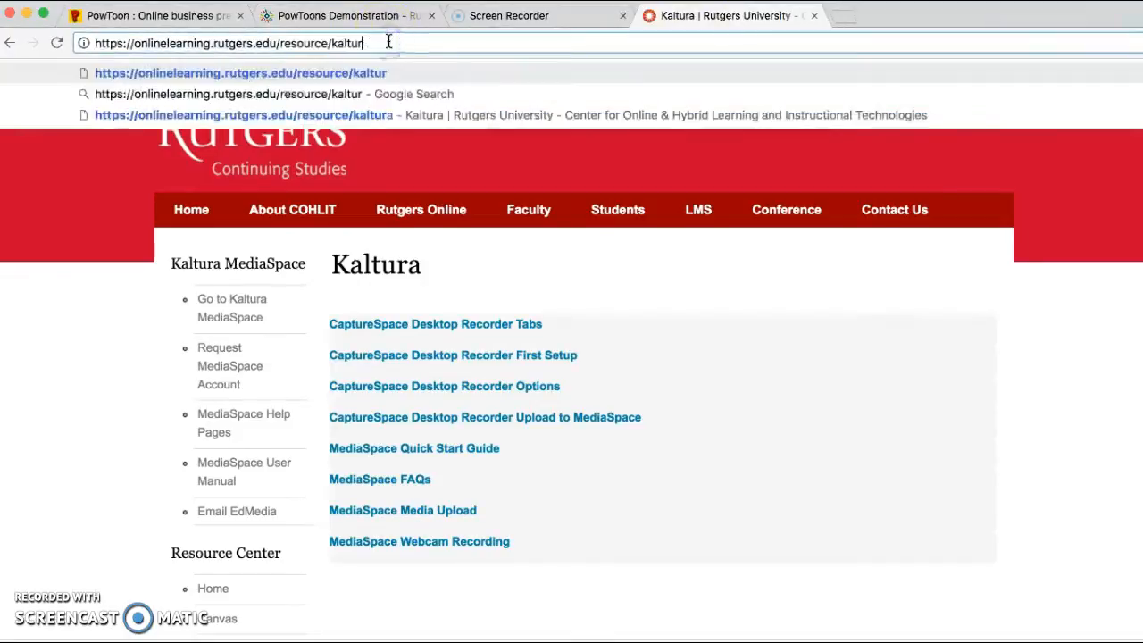
key(BackSpace)
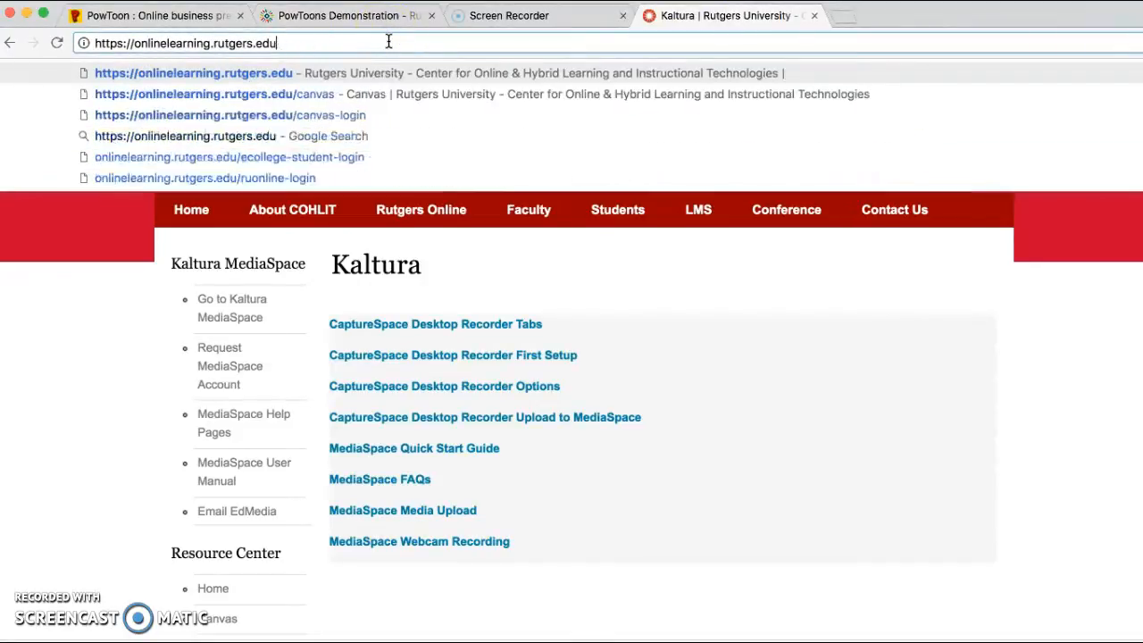
key(Return)
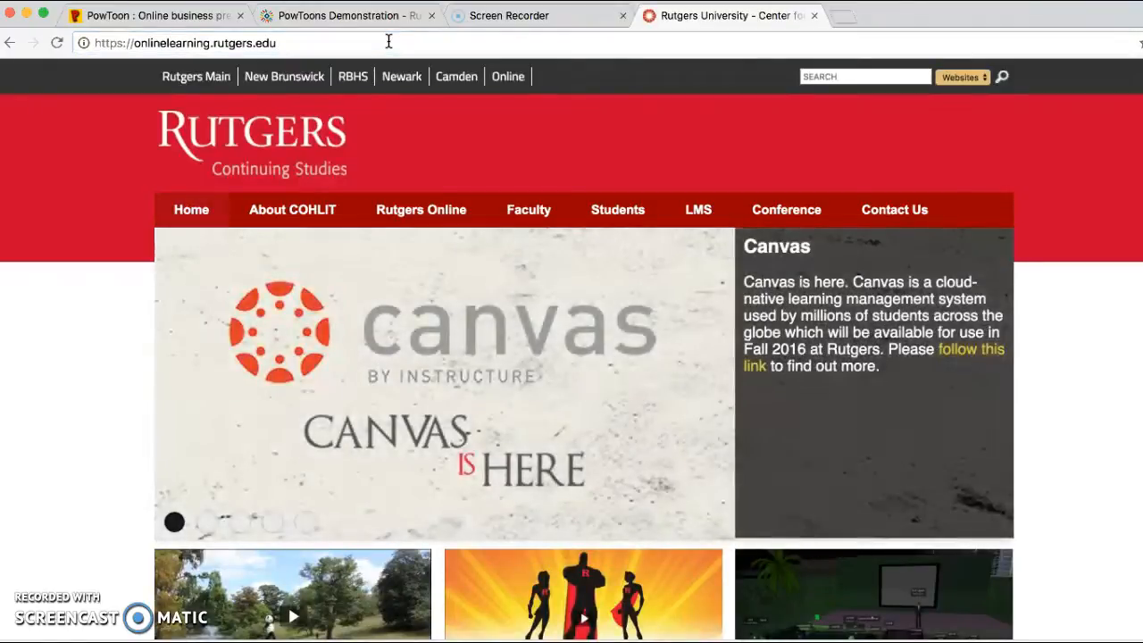
Open the Resource Center for students and go to its Kaltura MediaSpace section.
mouse_move(620, 210)
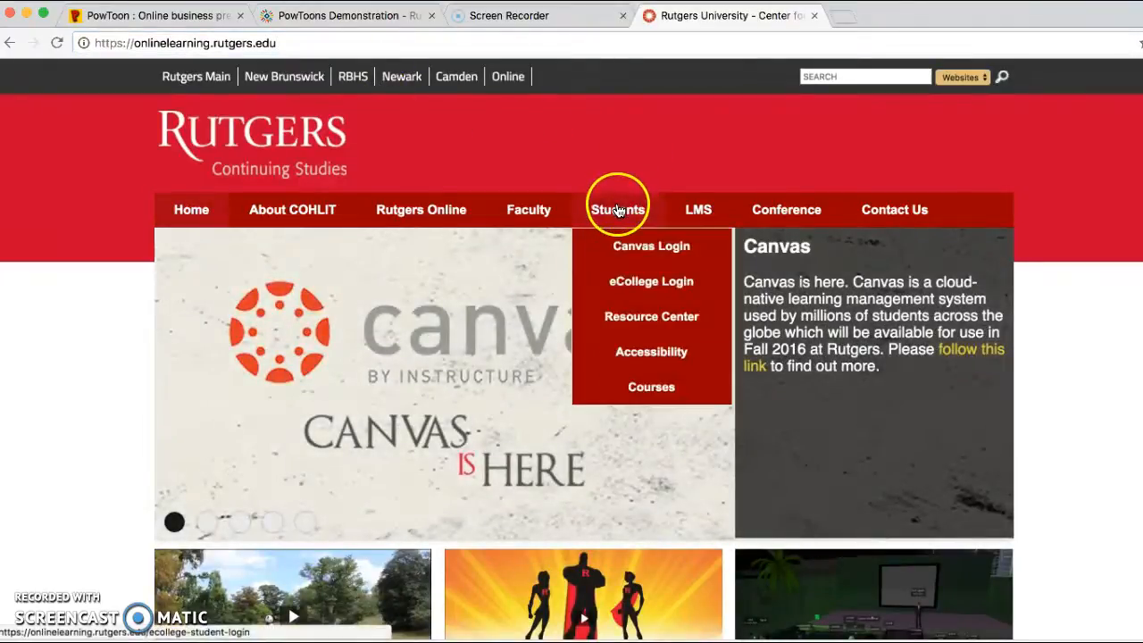
click(631, 316)
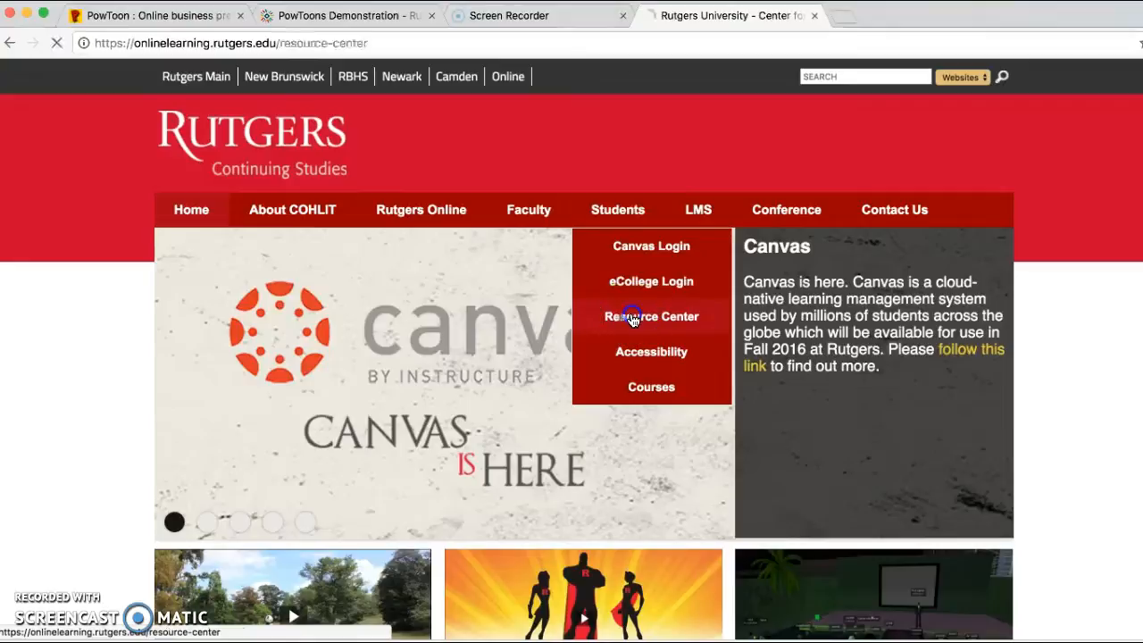
scroll(633, 320, down, 5)
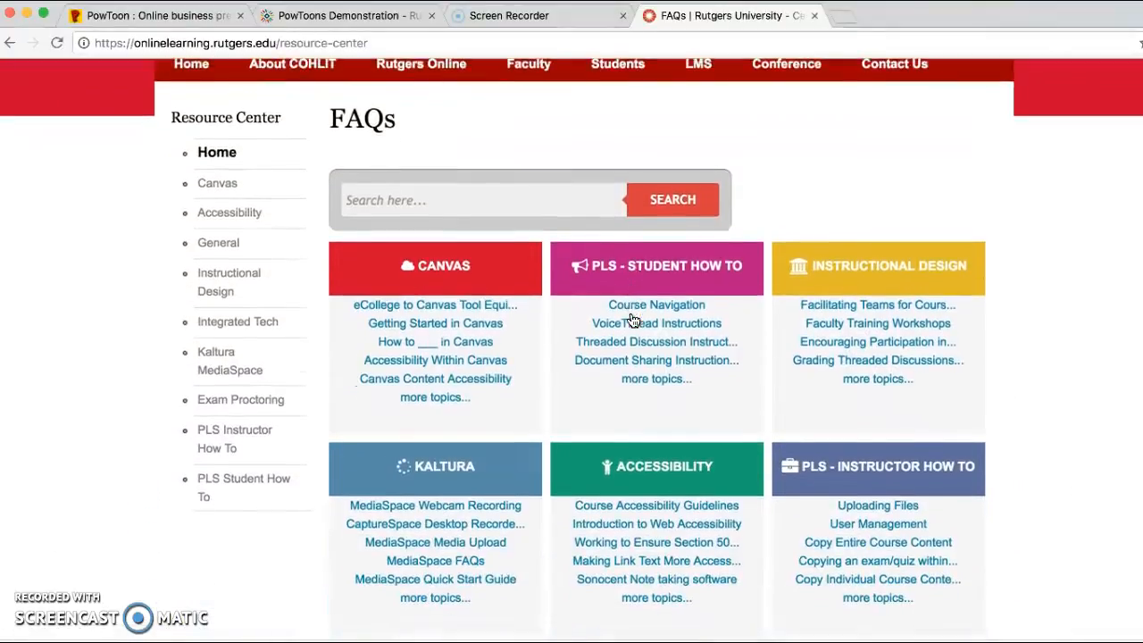
click(217, 332)
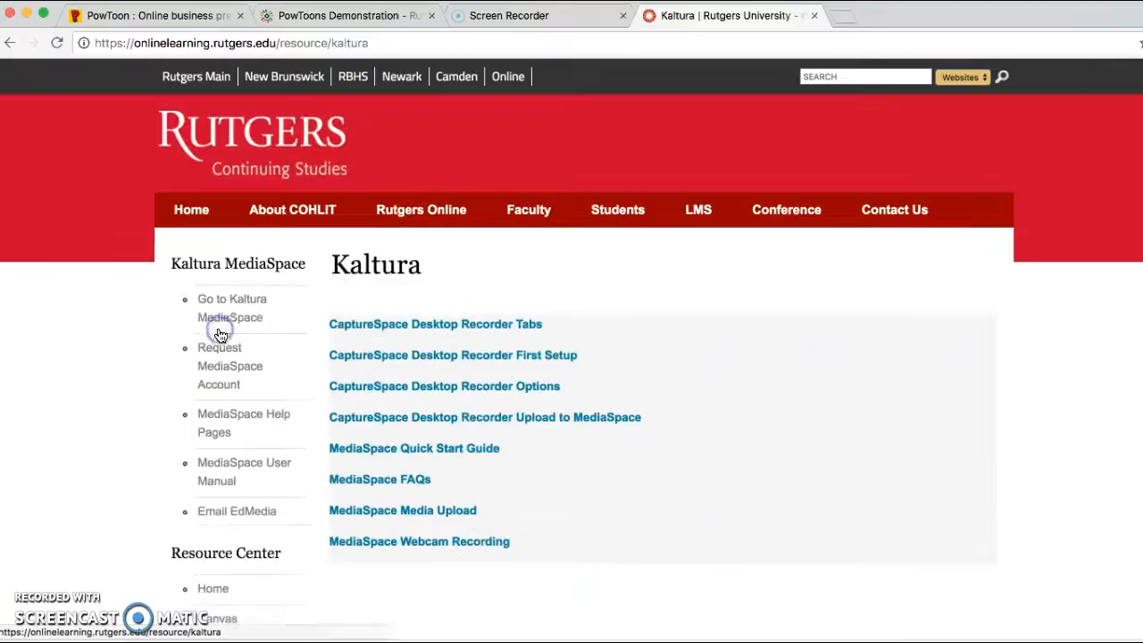
Go to Kaltura MediaSpace, open its Powtoon creation page and show the Start Now banner above the templates.
click(237, 305)
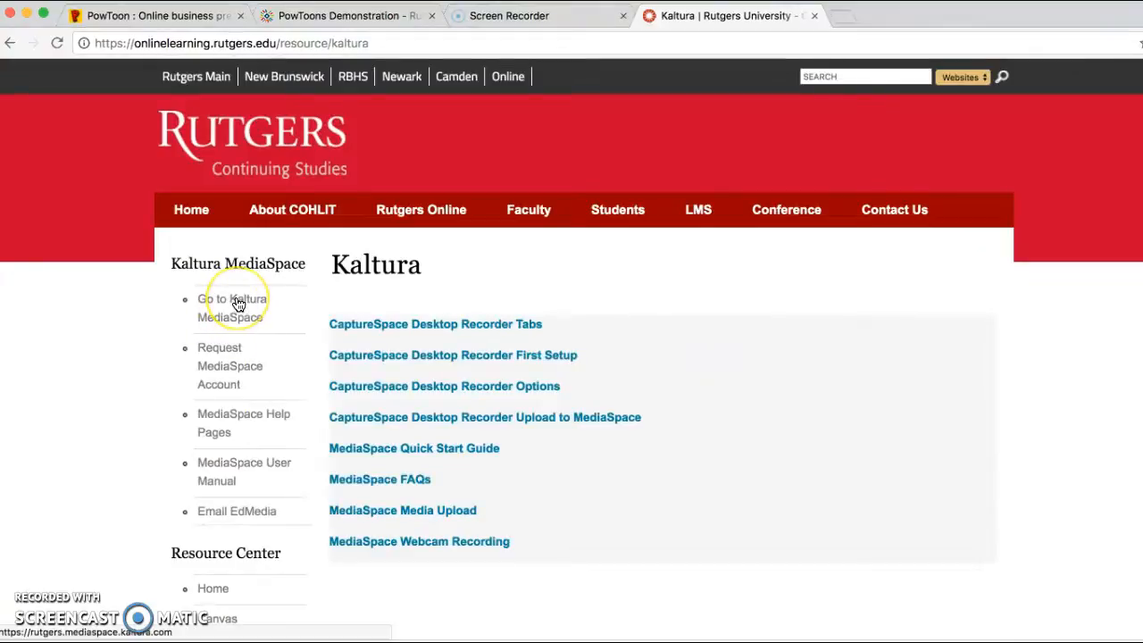
click(238, 305)
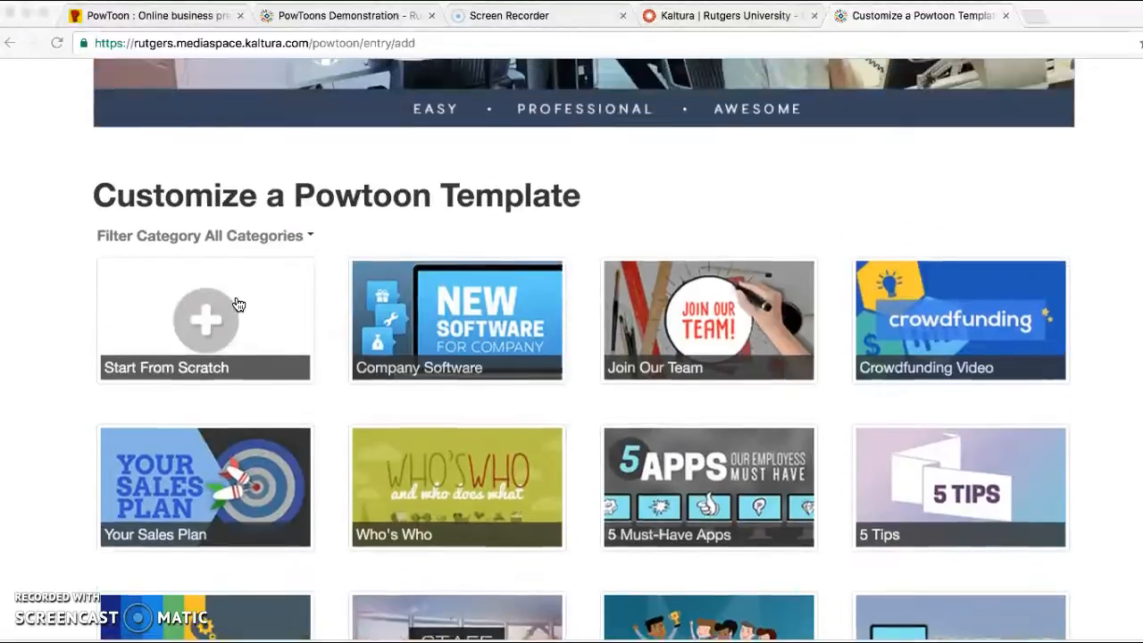
scroll(238, 305, up, 5)
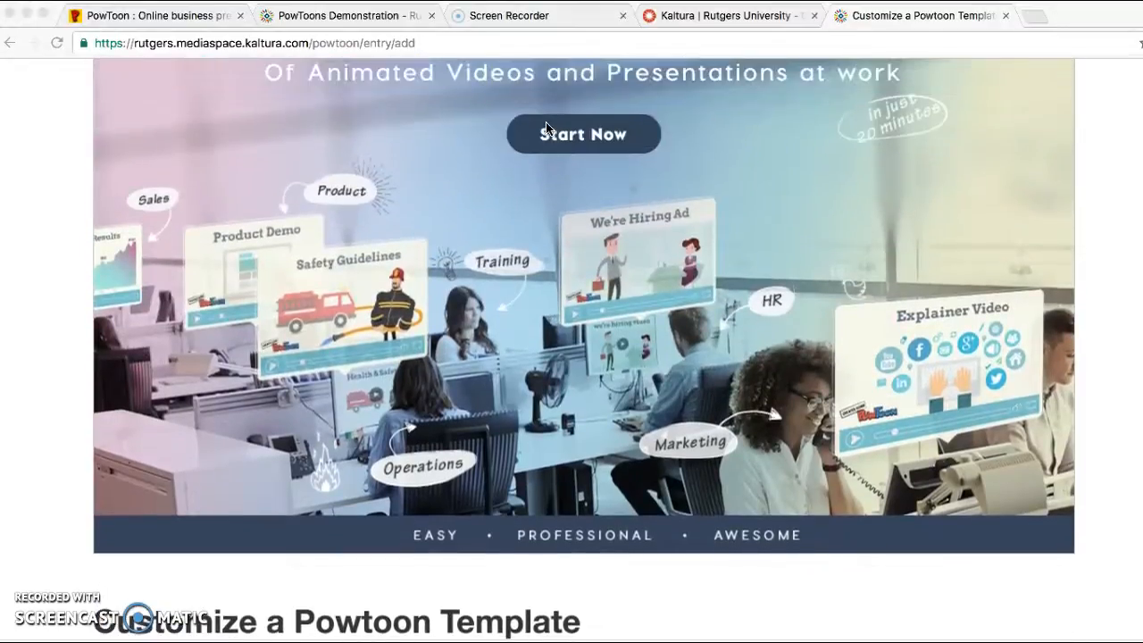
scroll(547, 128, up, 1)
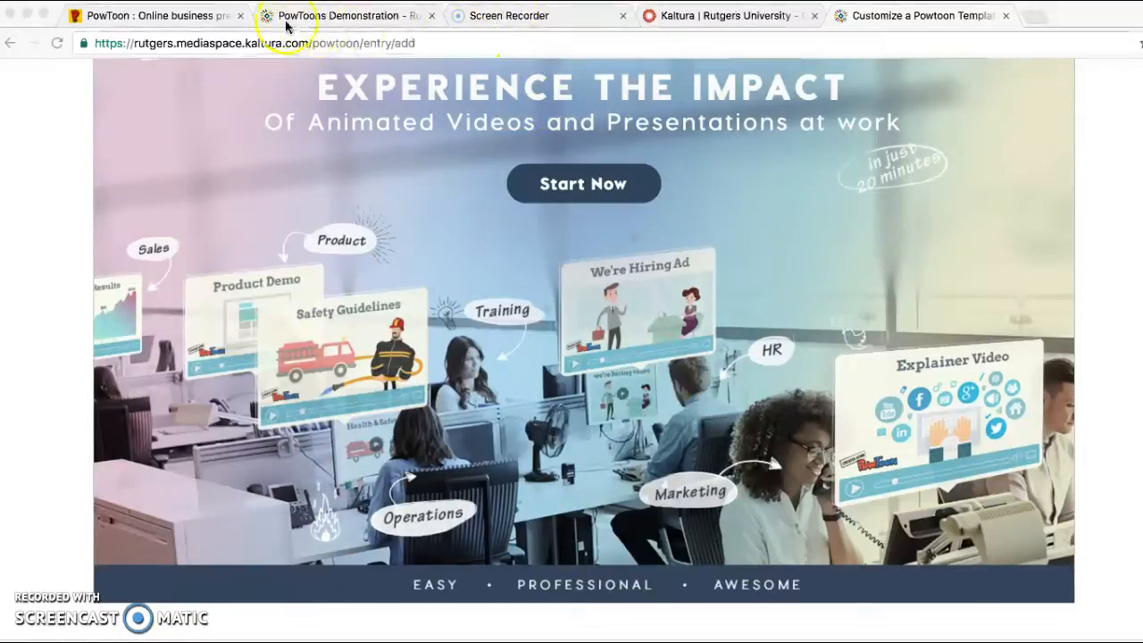
Revisit the public PowToon homepage and return to the Customize a Powtoon Template page to compare the two.
click(212, 22)
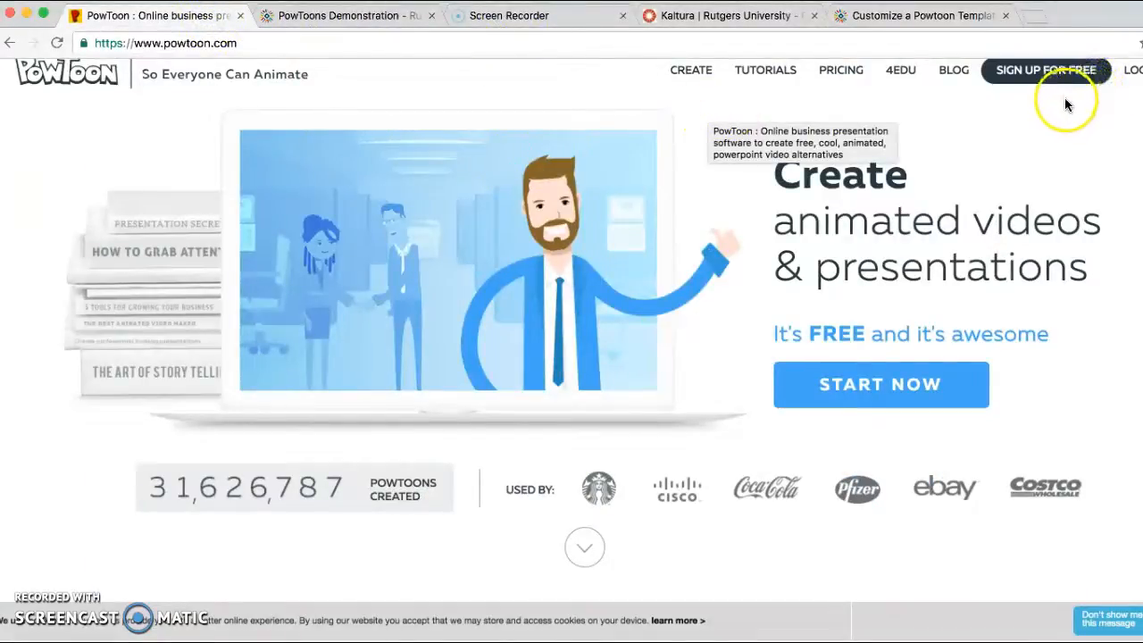
click(926, 19)
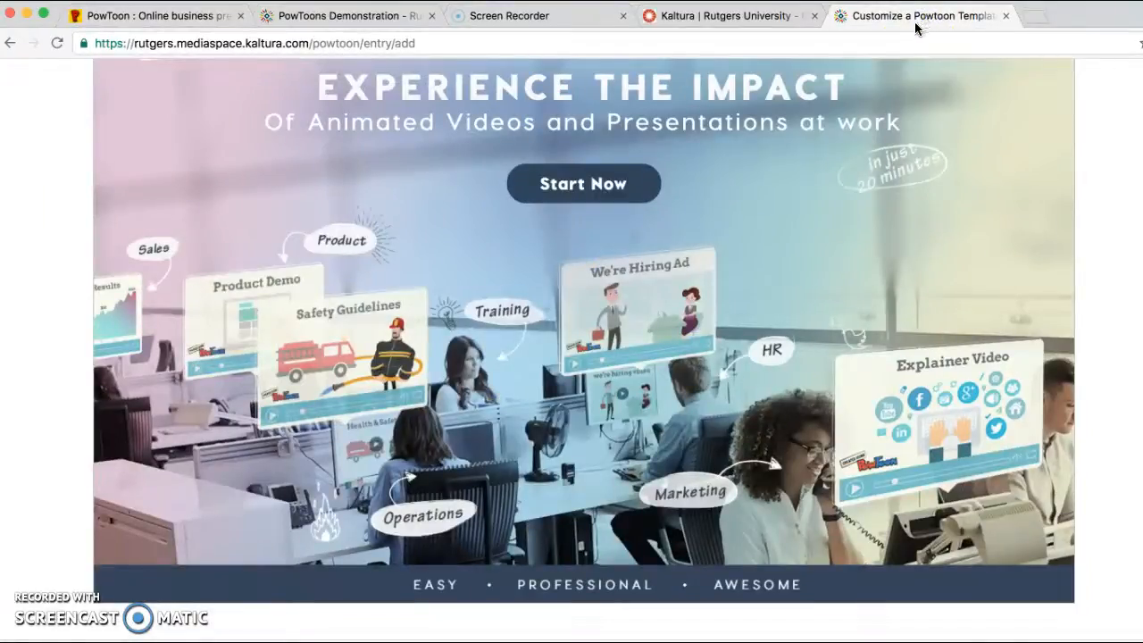
scroll(840, 179, down, 10)
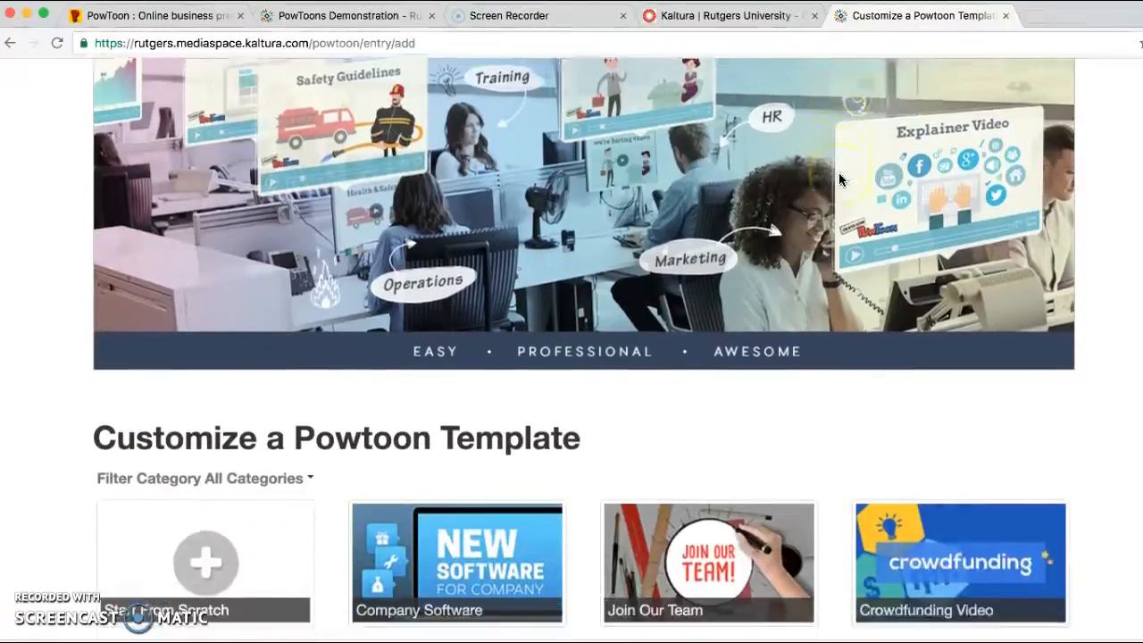
scroll(840, 174, up, 2)
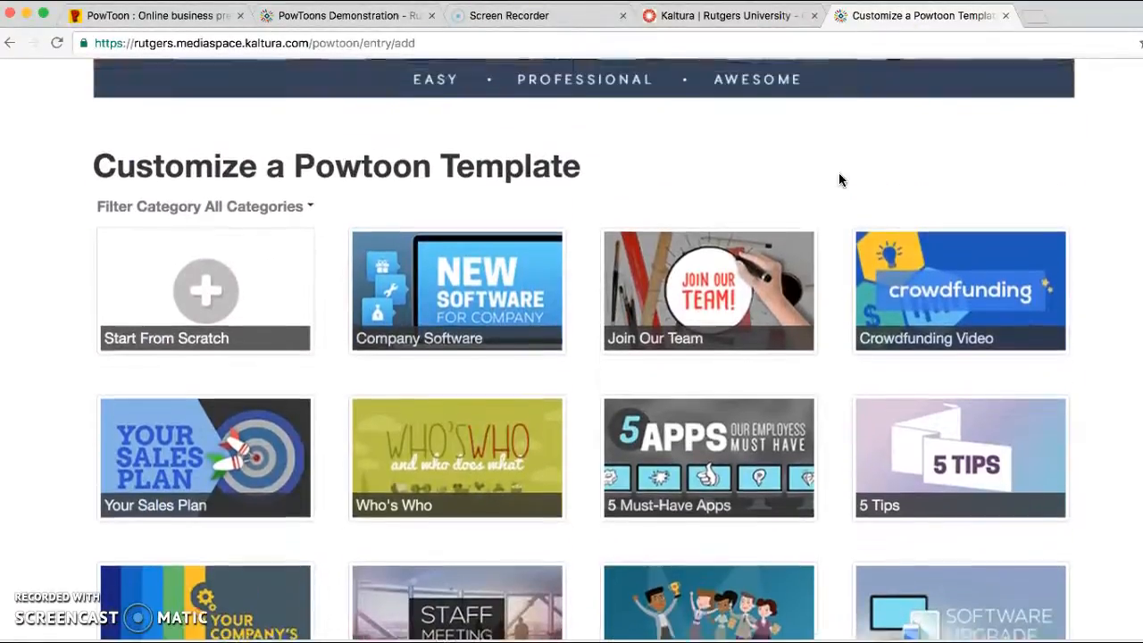
scroll(840, 180, up, 2)
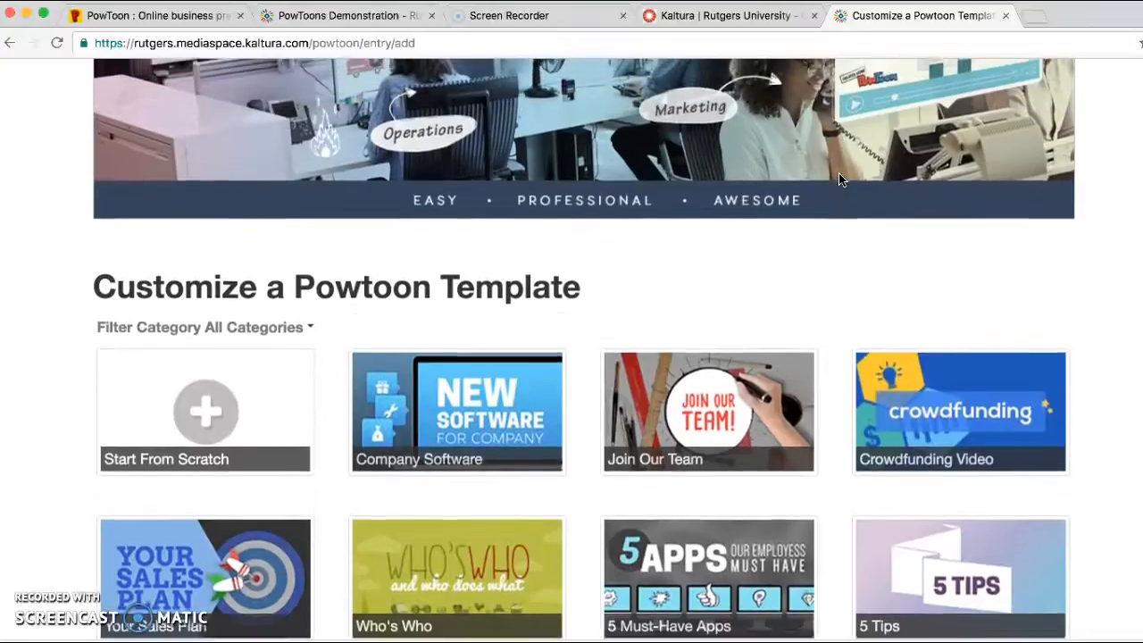
scroll(839, 180, up, 3)
scroll(839, 180, up, 5)
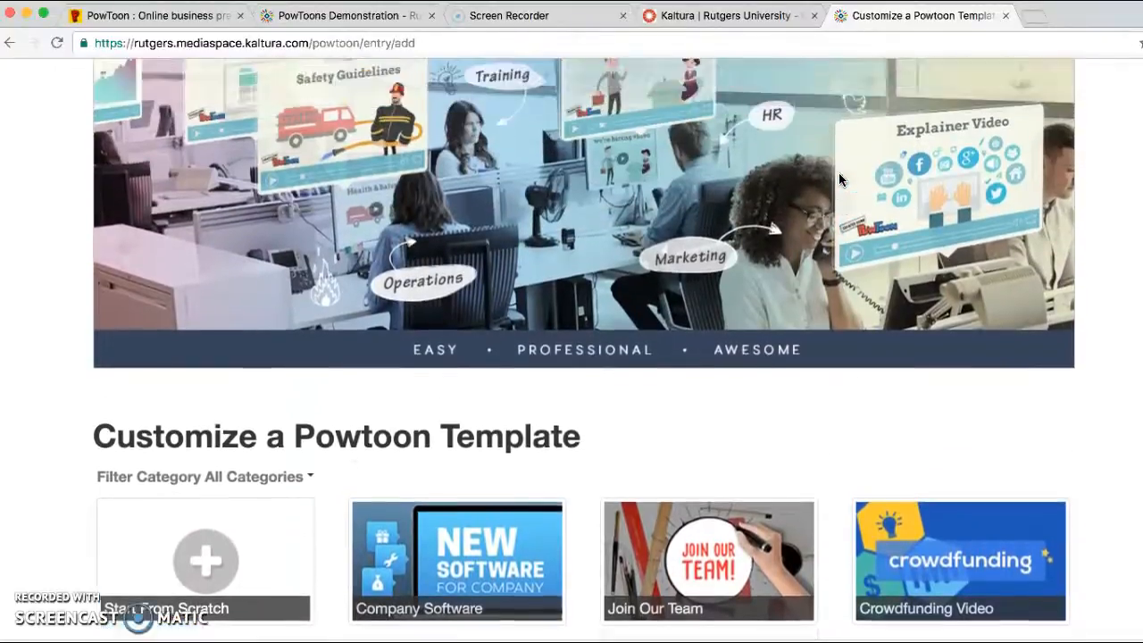
Examine the range of ready-made templates offered under Customize a Powtoon Template for all categories.
scroll(839, 179, down, 3)
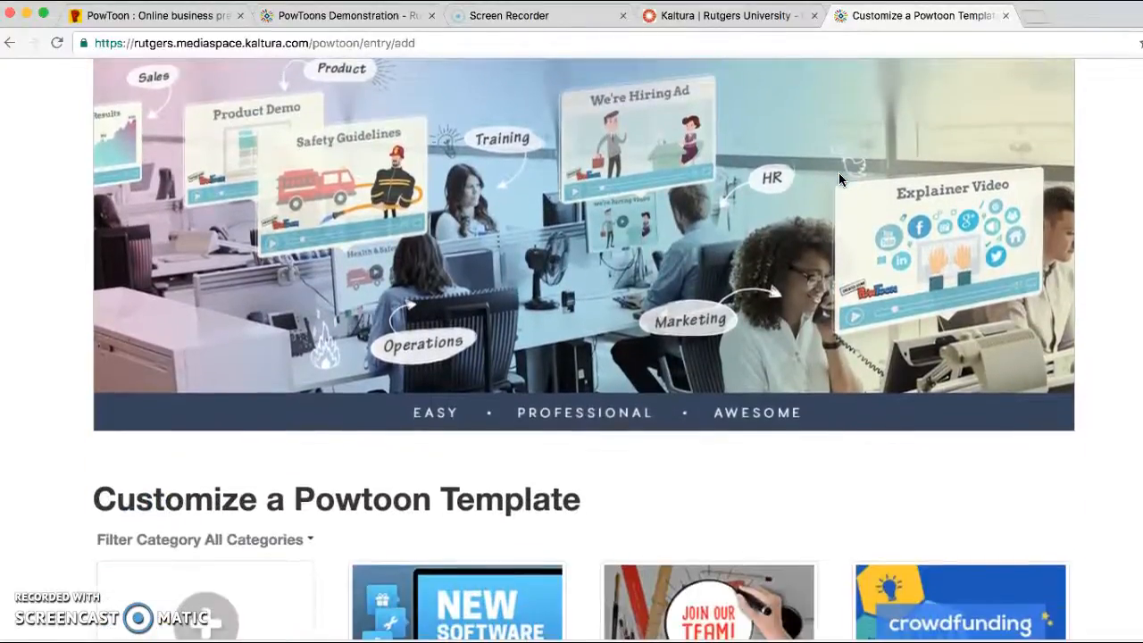
scroll(839, 180, down, 2)
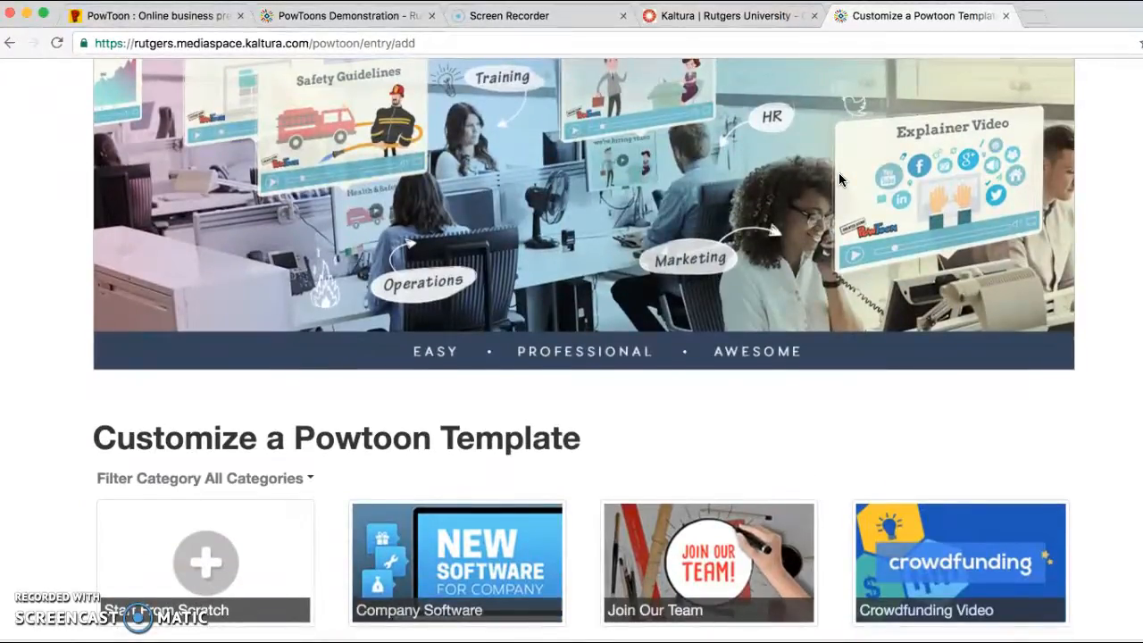
scroll(839, 180, down, 2)
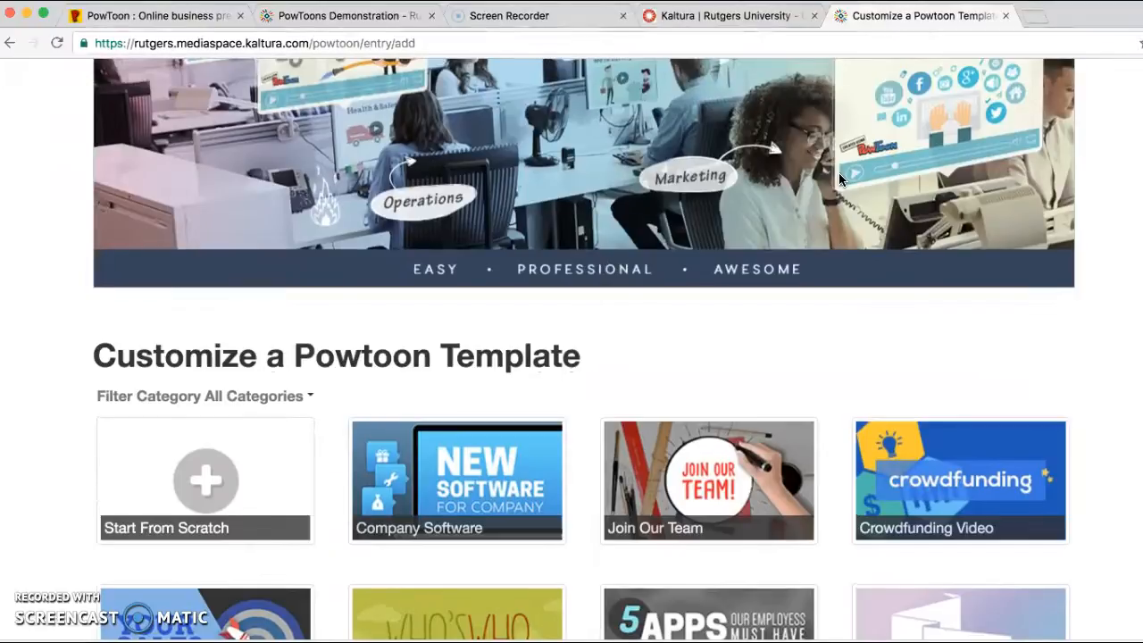
click(732, 319)
scroll(732, 318, down, 1)
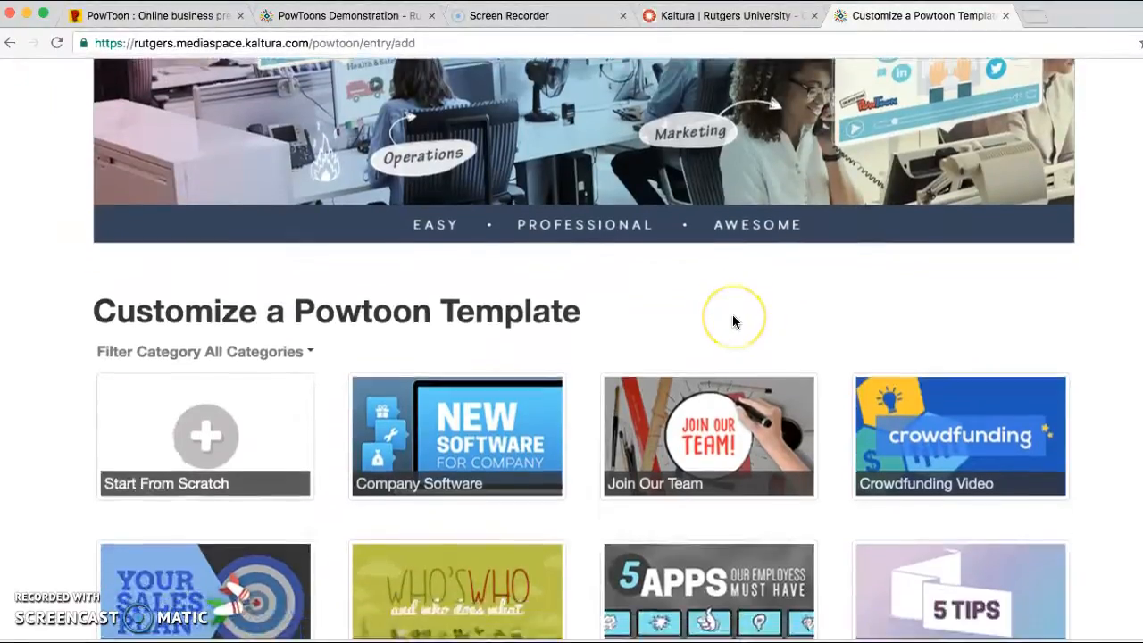
scroll(734, 322, down, 3)
click(724, 239)
click(723, 205)
scroll(722, 205, down, 1)
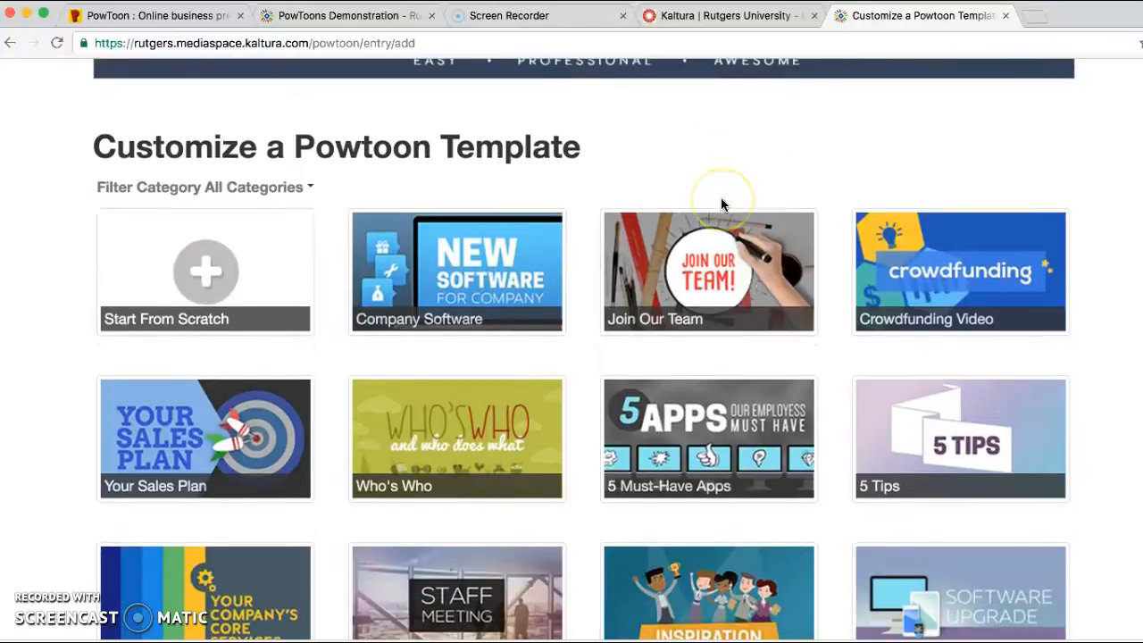
scroll(721, 205, down, 1)
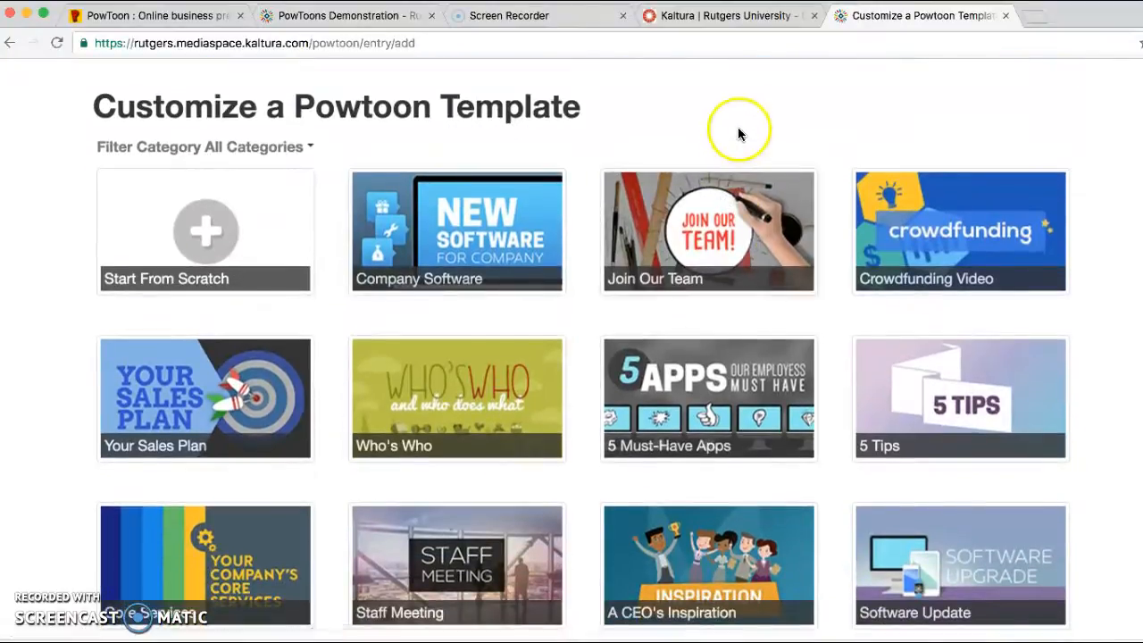
scroll(1126, 171, down, 1)
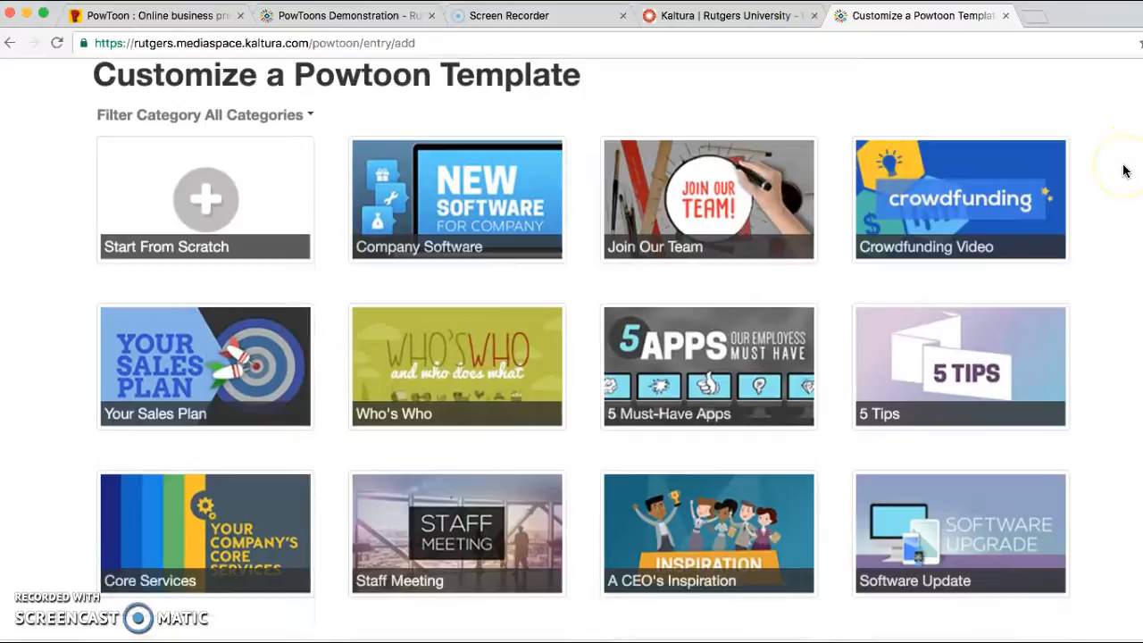
scroll(1126, 171, down, 1)
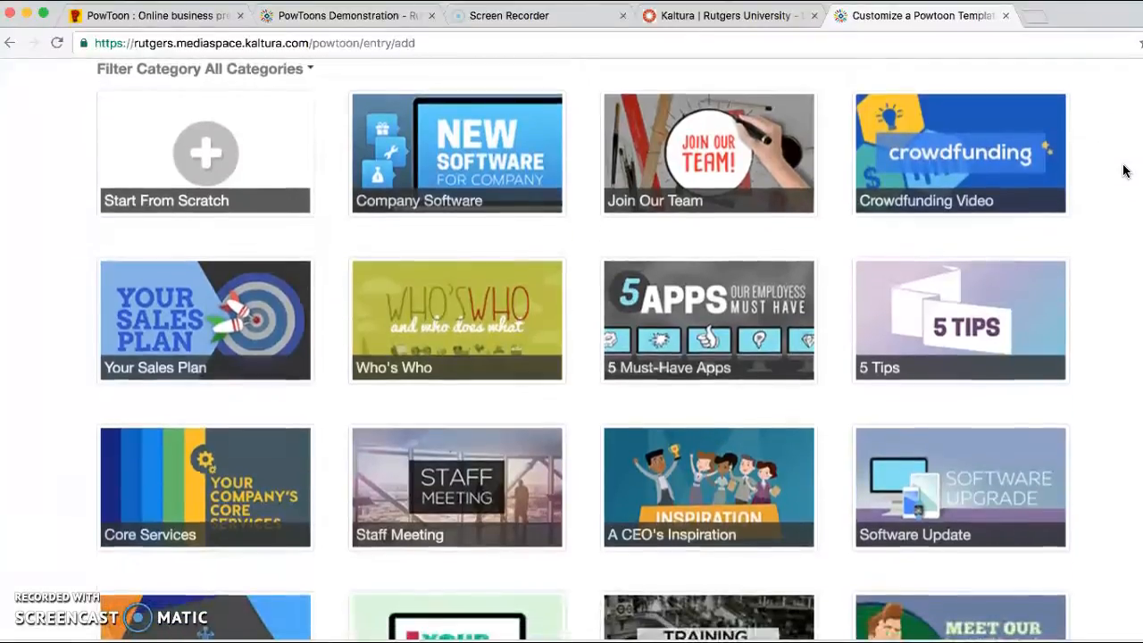
scroll(1126, 170, down, 7)
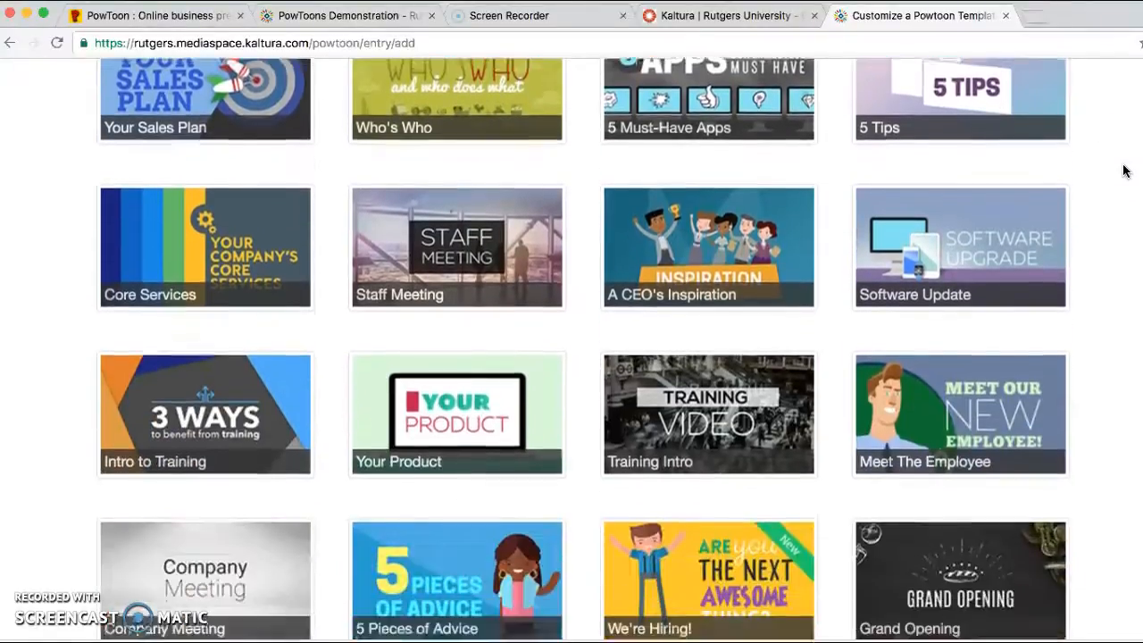
scroll(1126, 171, down, 8)
scroll(1126, 171, up, 5)
scroll(1126, 170, up, 11)
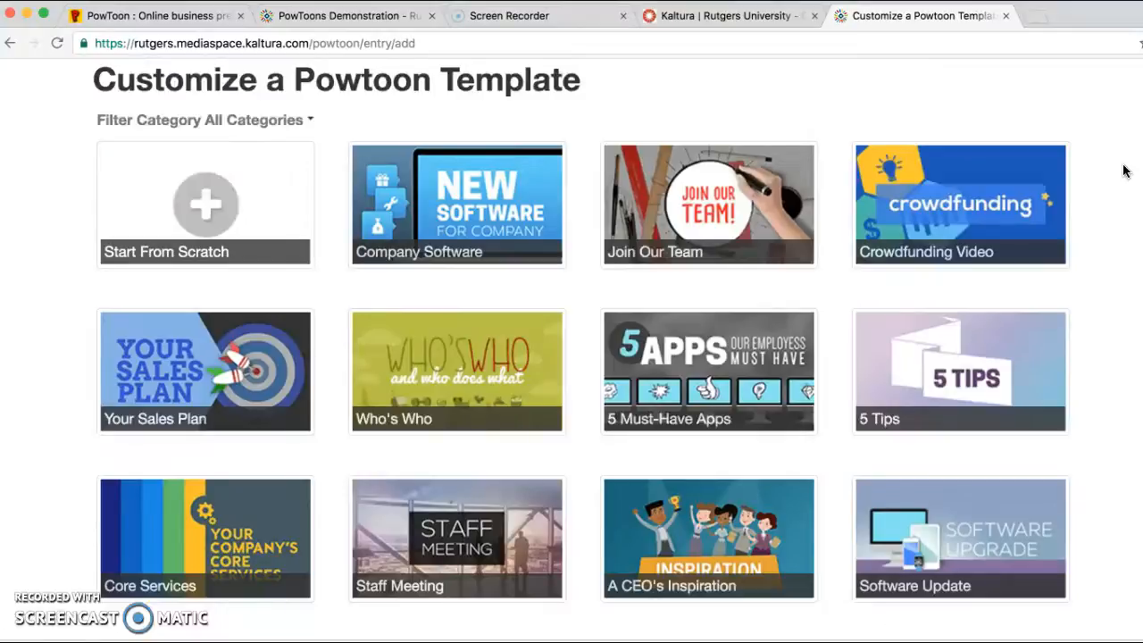
scroll(1125, 170, down, 1)
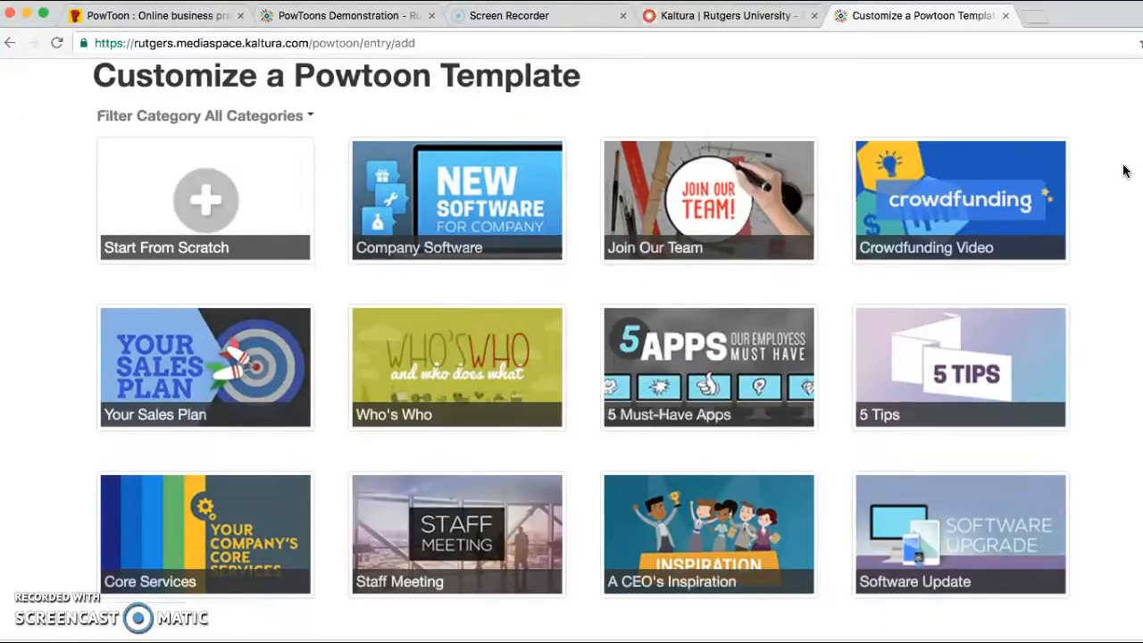
scroll(1124, 170, down, 3)
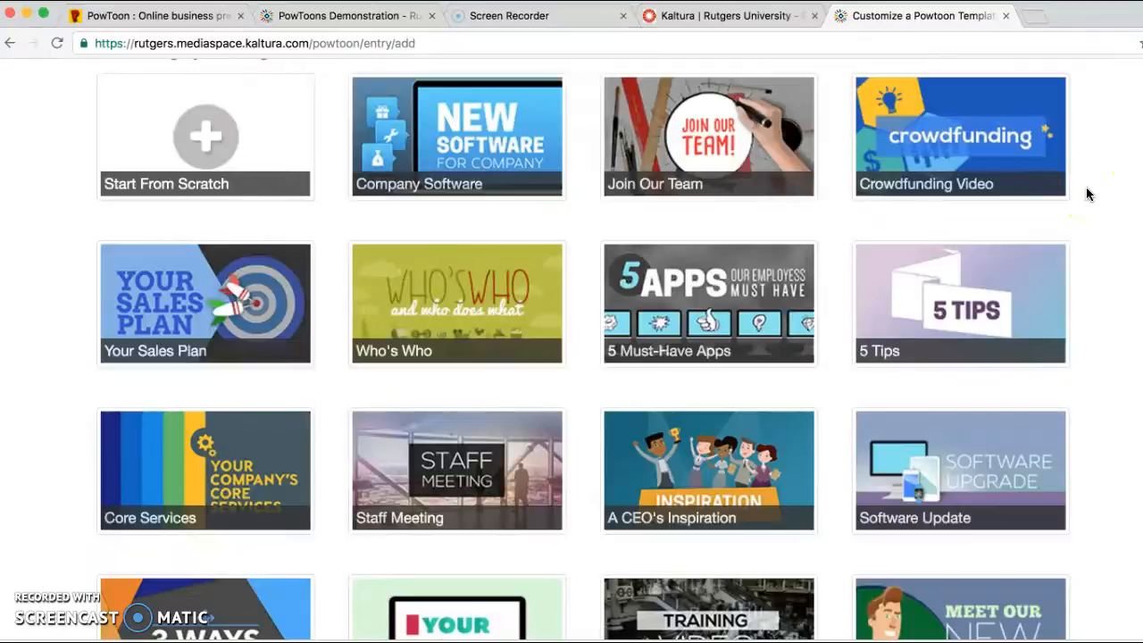
Browse the Customize a Powtoon Template gallery from the business templates down through the school and holiday ones.
scroll(1000, 227, down, 3)
scroll(997, 240, up, 4)
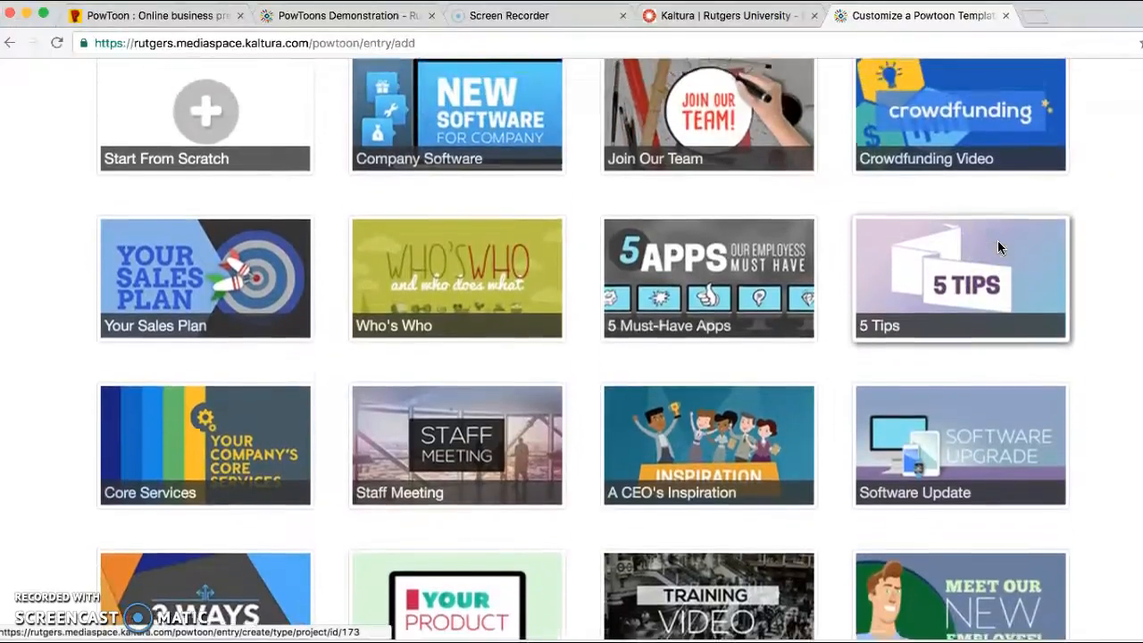
scroll(376, 222, down, 10)
scroll(376, 223, up, 5)
scroll(375, 226, up, 10)
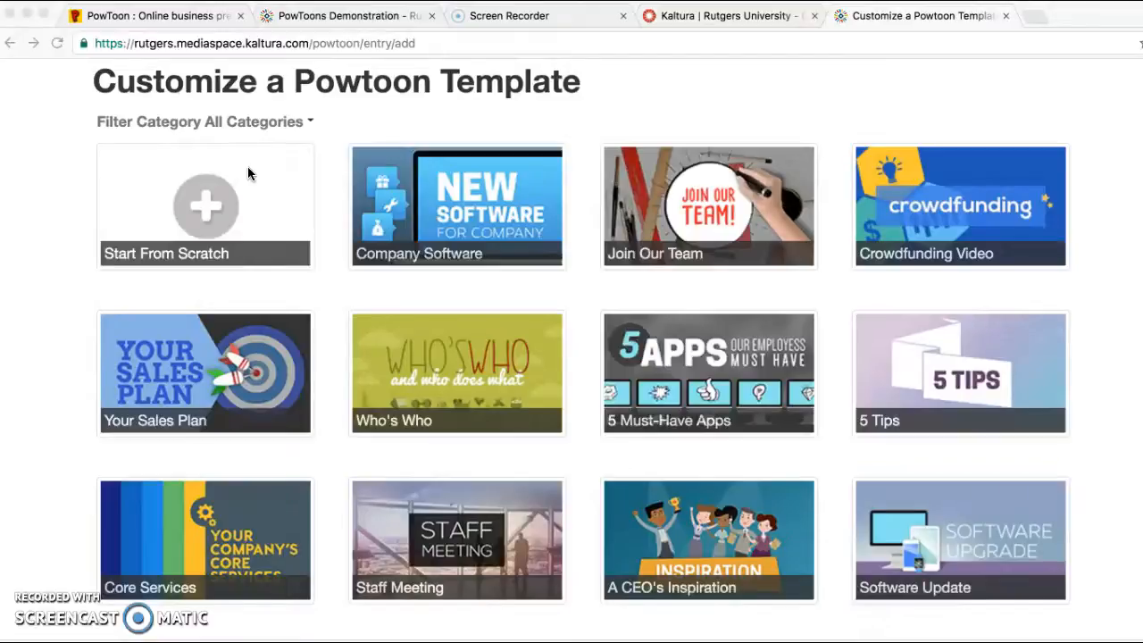
scroll(347, 230, down, 3)
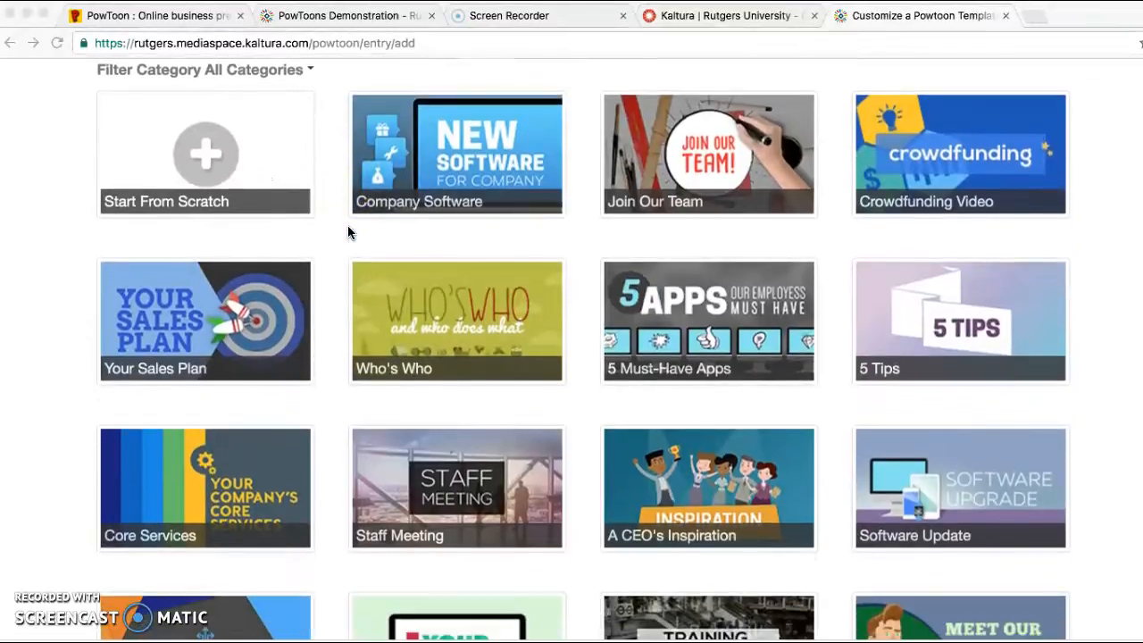
scroll(348, 231, down, 1)
scroll(349, 232, down, 1)
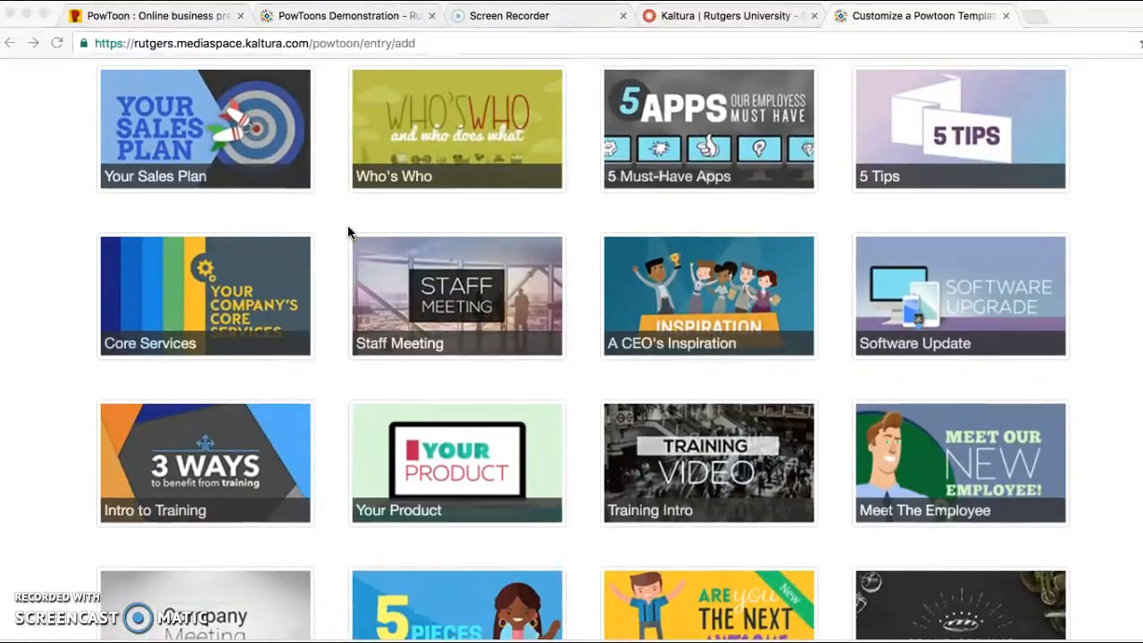
scroll(349, 232, down, 3)
scroll(348, 232, down, 3)
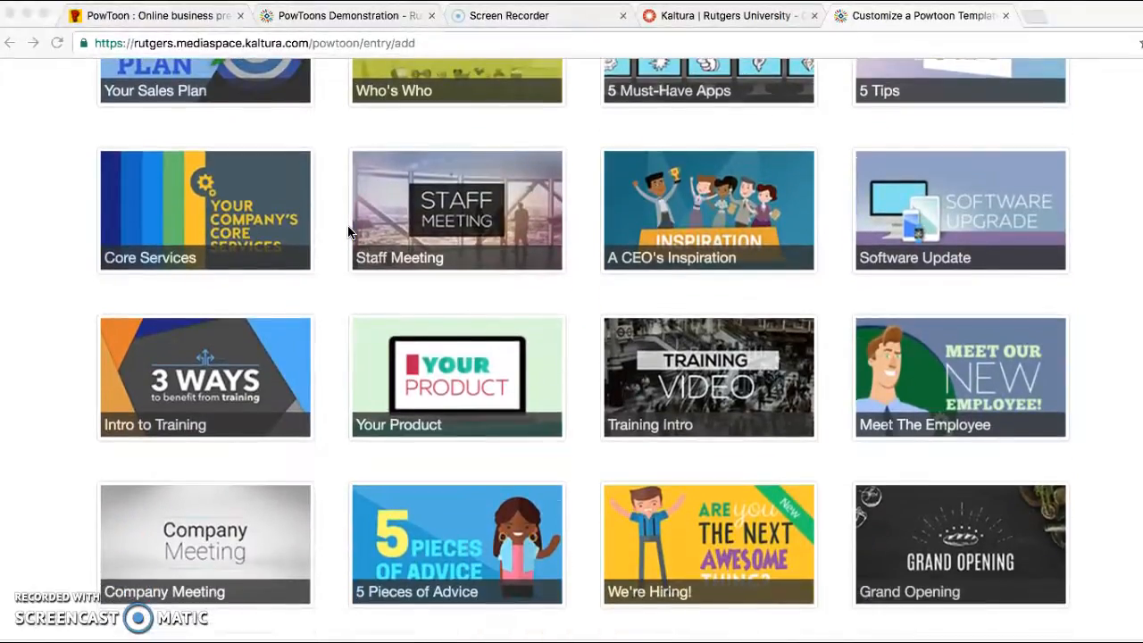
scroll(348, 232, down, 4)
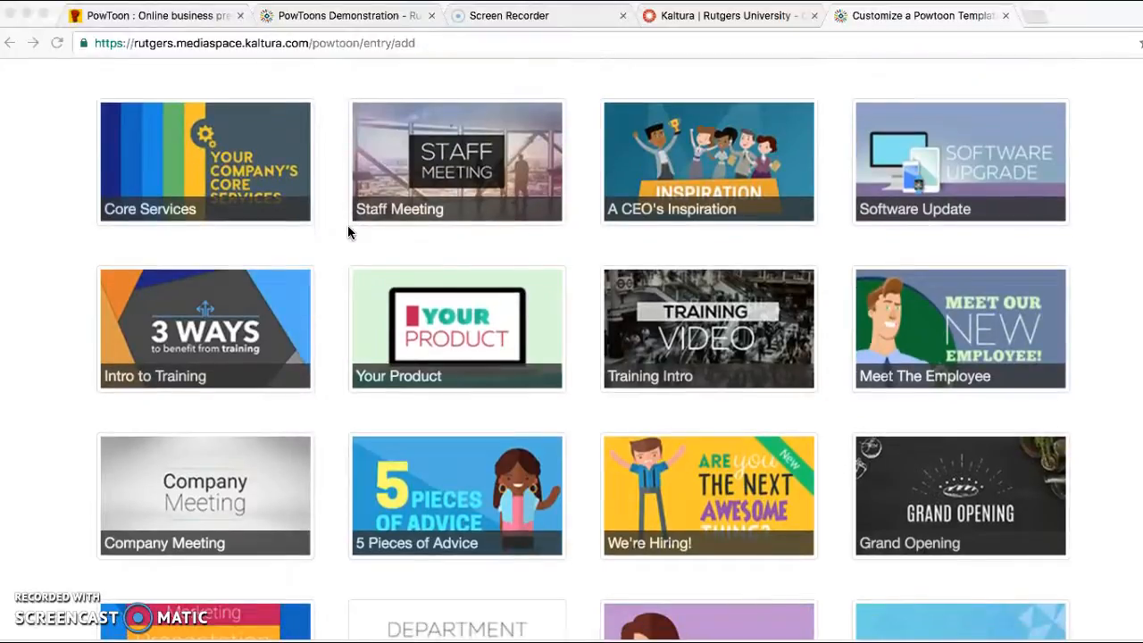
scroll(349, 233, down, 8)
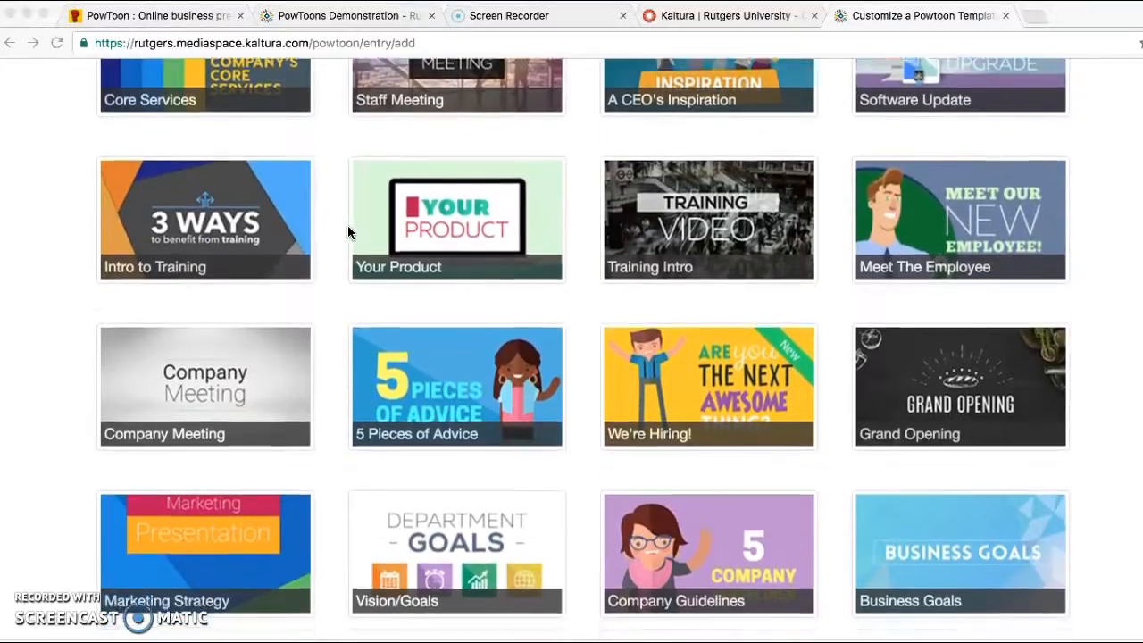
scroll(349, 233, down, 15)
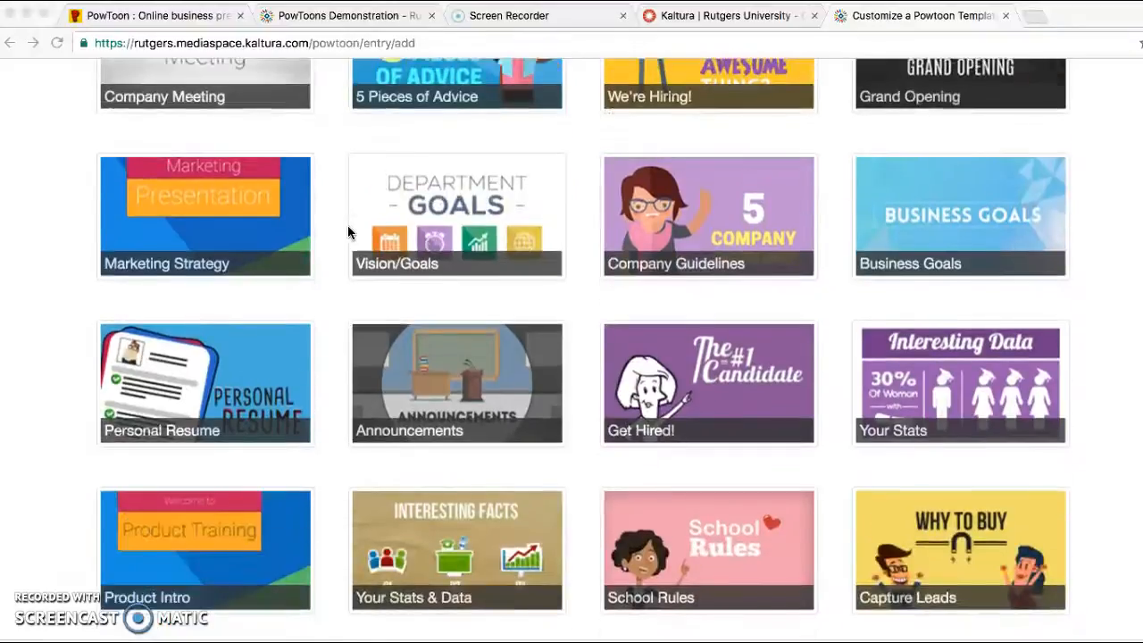
scroll(348, 233, down, 7)
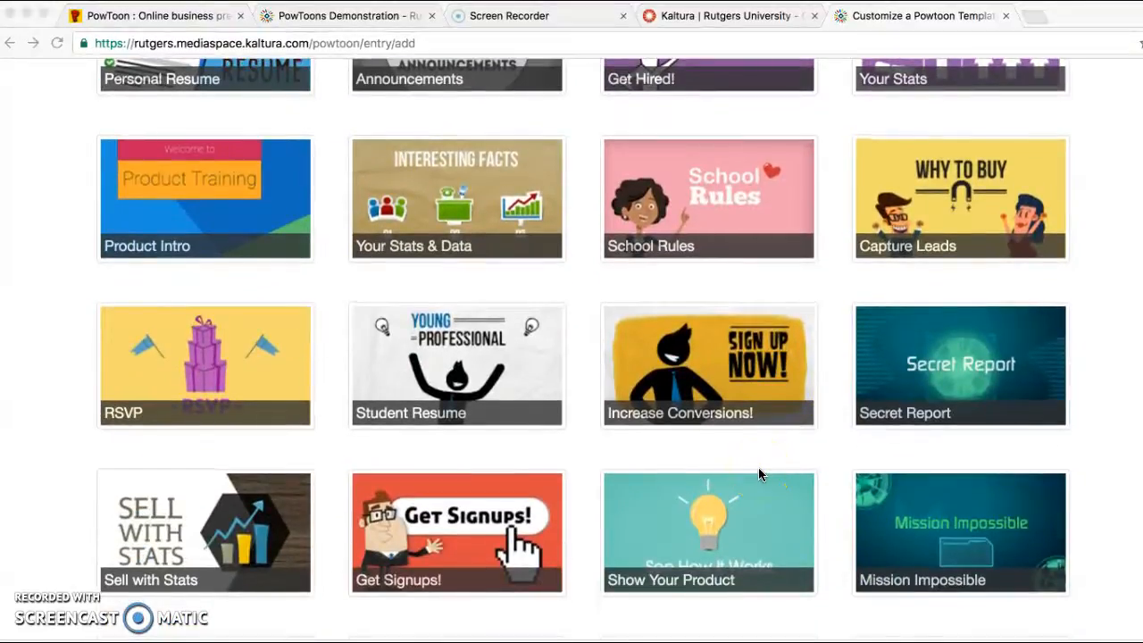
scroll(762, 465, down, 1)
scroll(764, 459, down, 2)
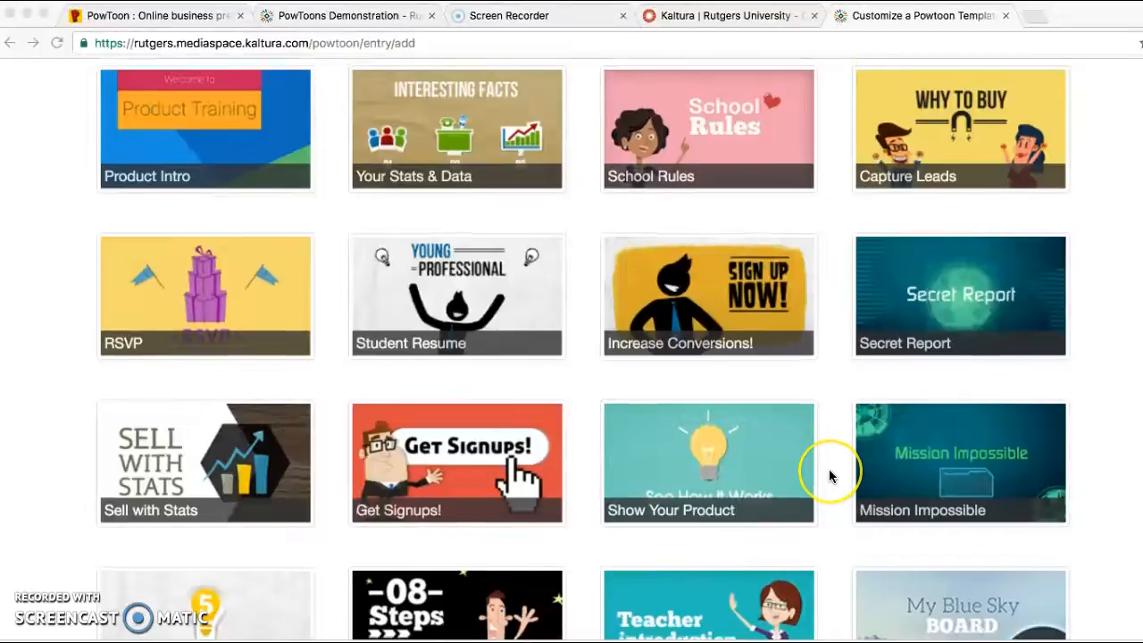
scroll(830, 471, down, 6)
scroll(829, 477, down, 12)
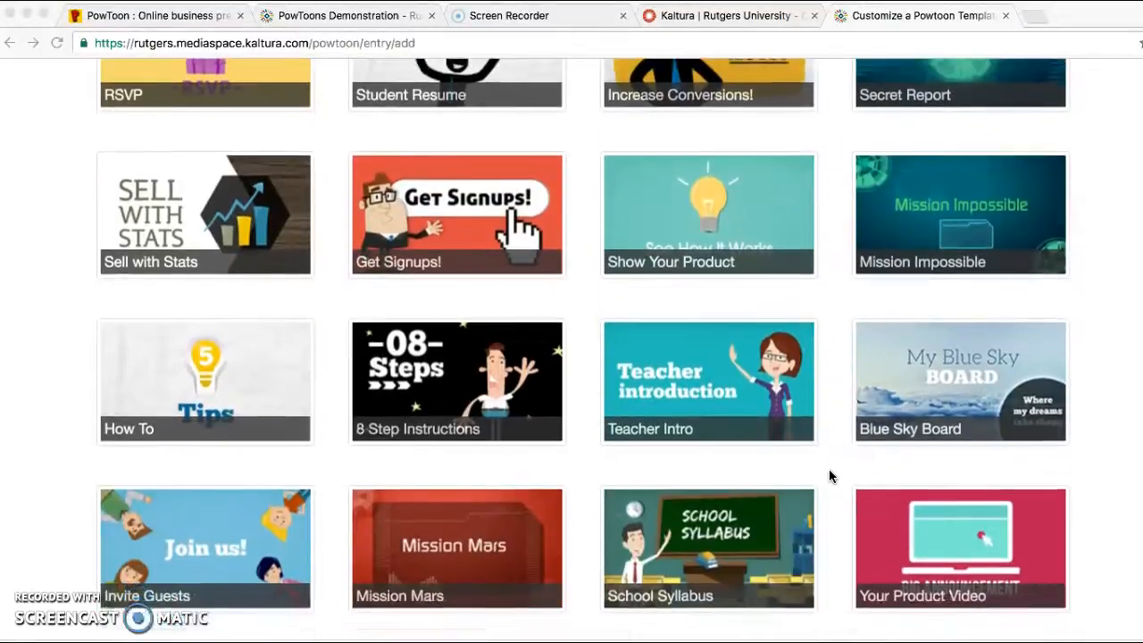
scroll(829, 477, down, 12)
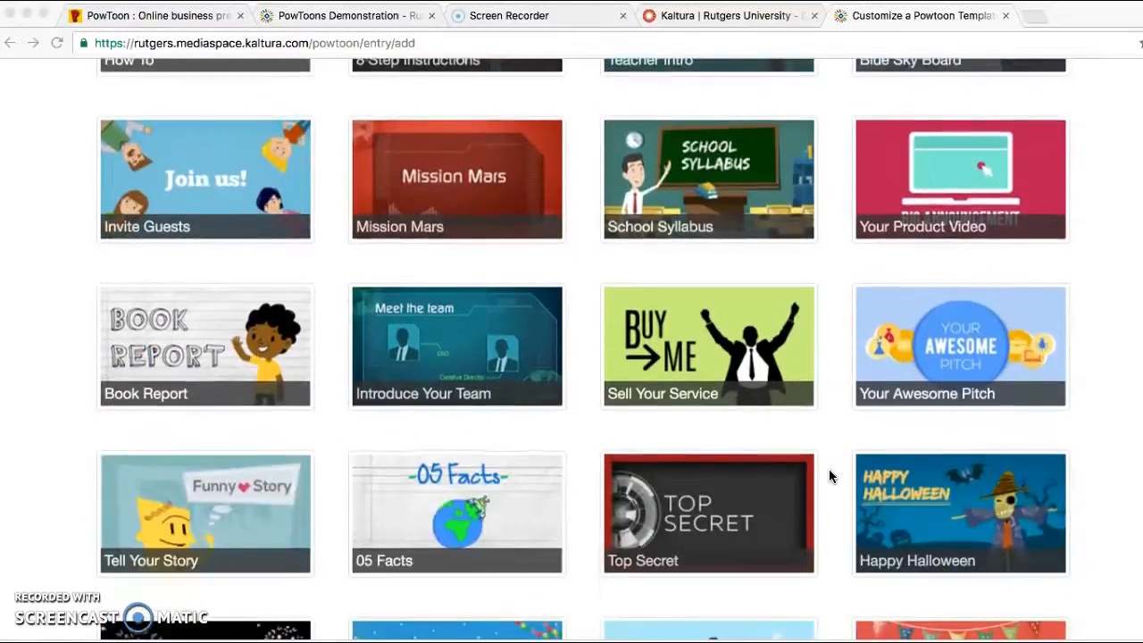
Choose the Happy Halloween template and load it in the Powtoon editor.
scroll(829, 477, down, 3)
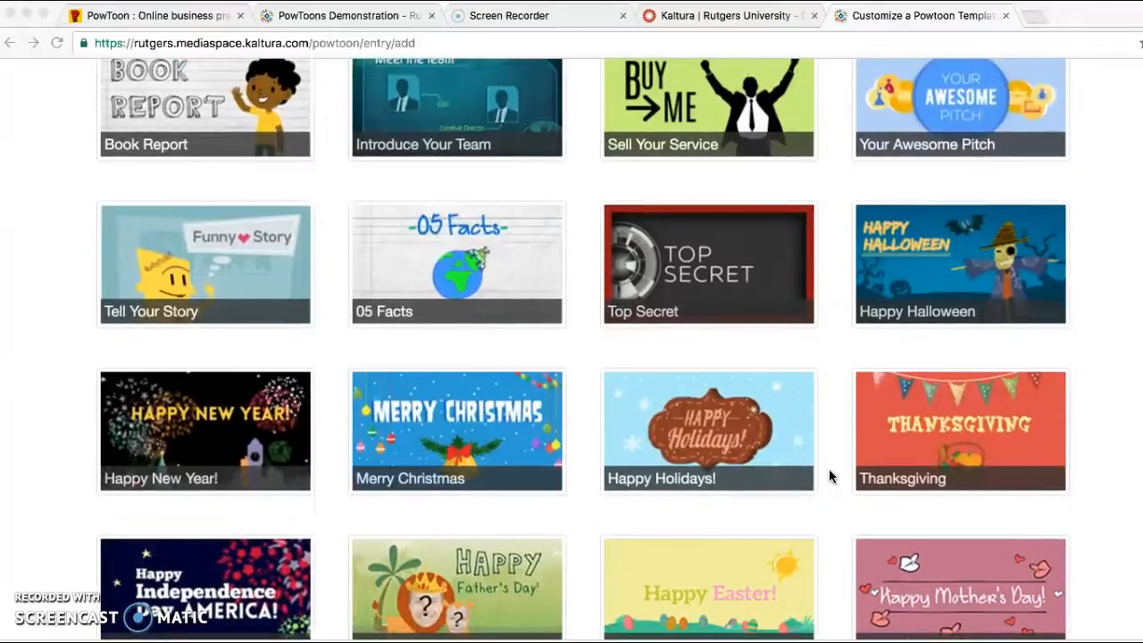
click(954, 270)
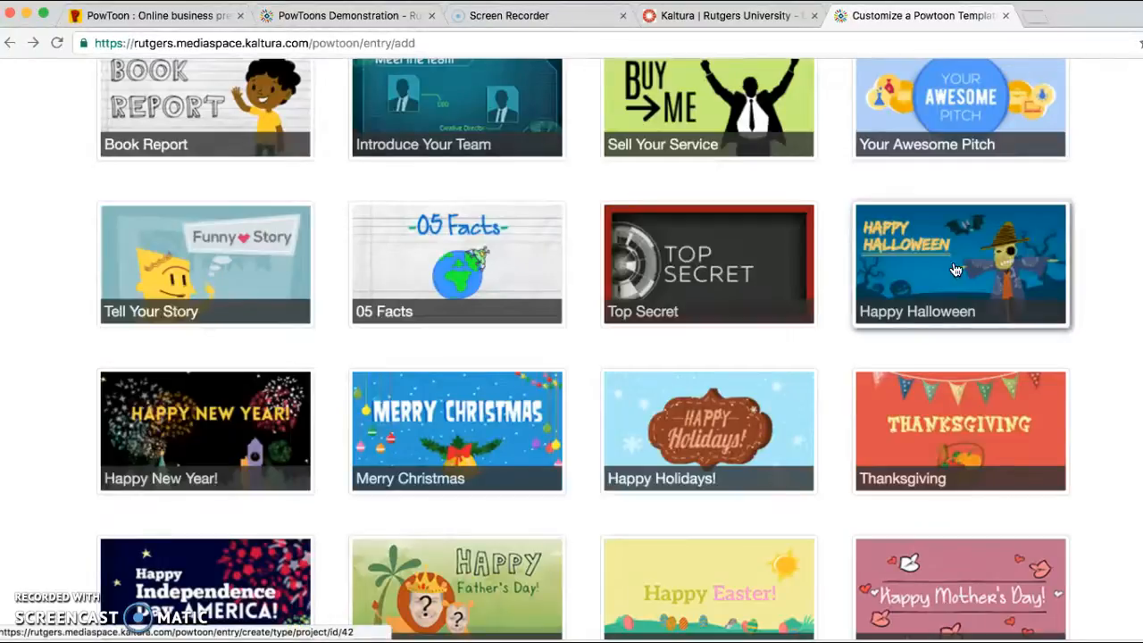
click(956, 270)
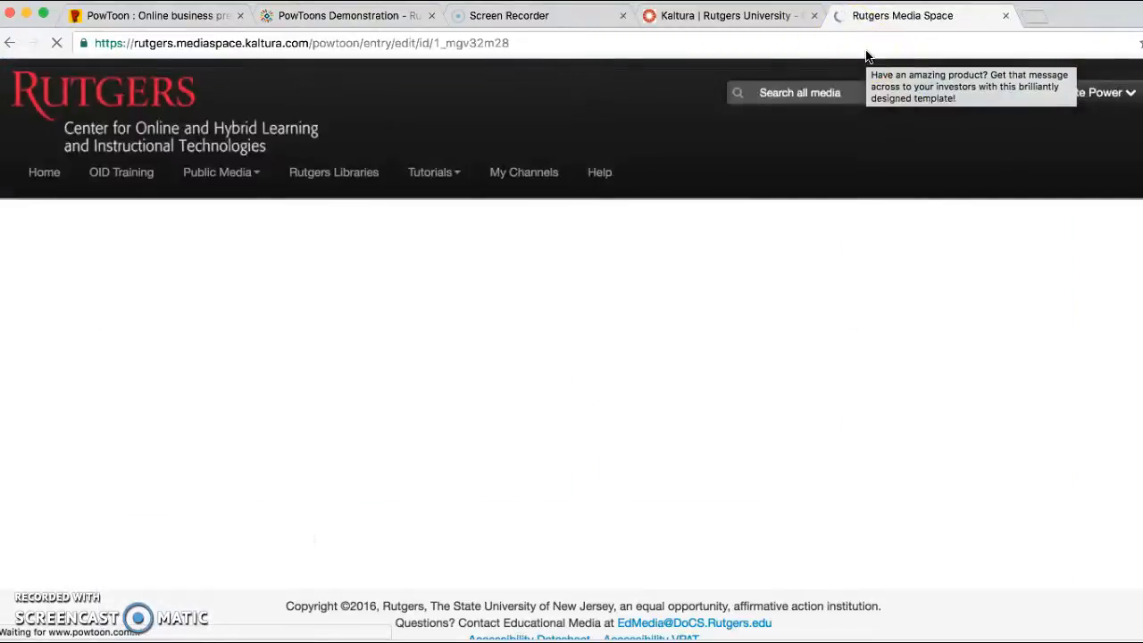
click(660, 183)
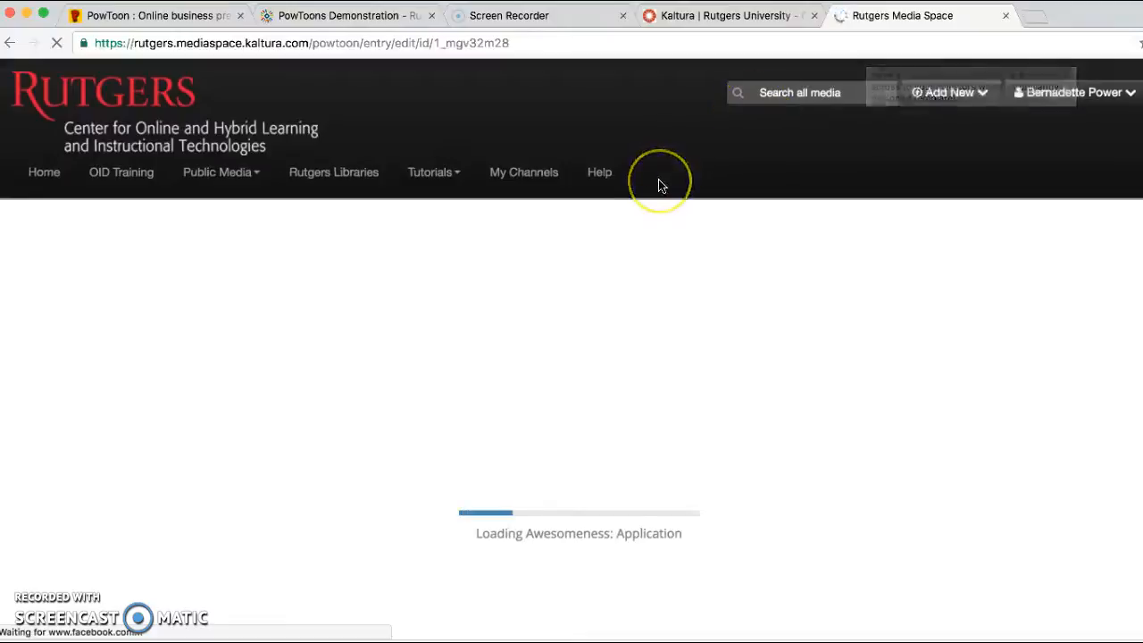
click(536, 534)
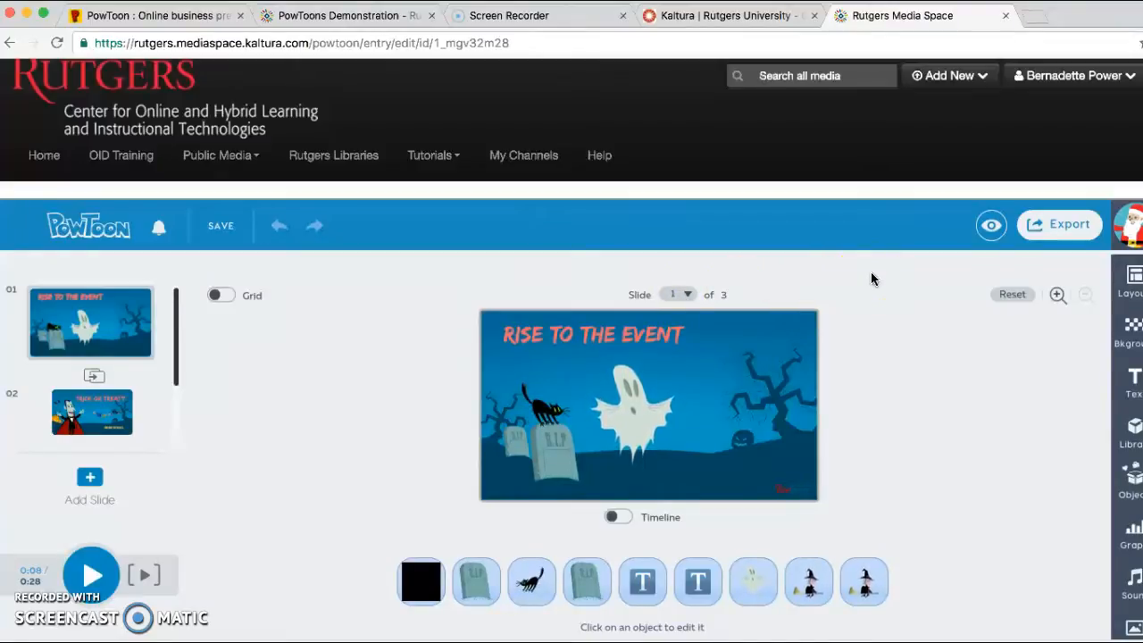
Review slides 2 and 3 of the Halloween presentation and reveal the extra options for a slide.
mouse_move(104, 323)
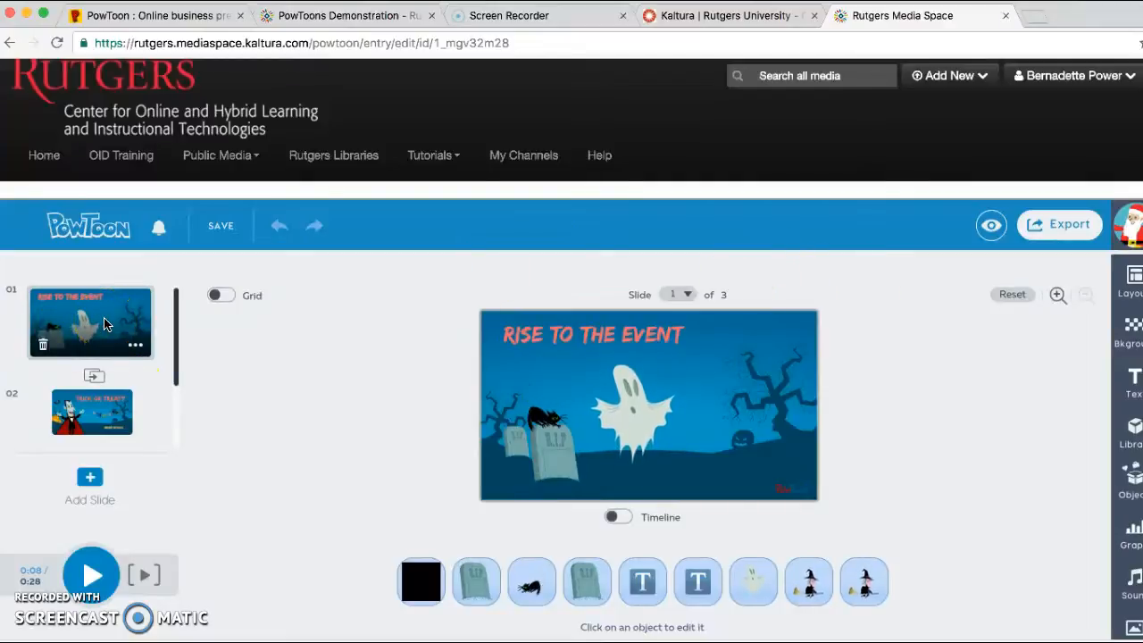
click(93, 403)
drag(176, 375, 170, 433)
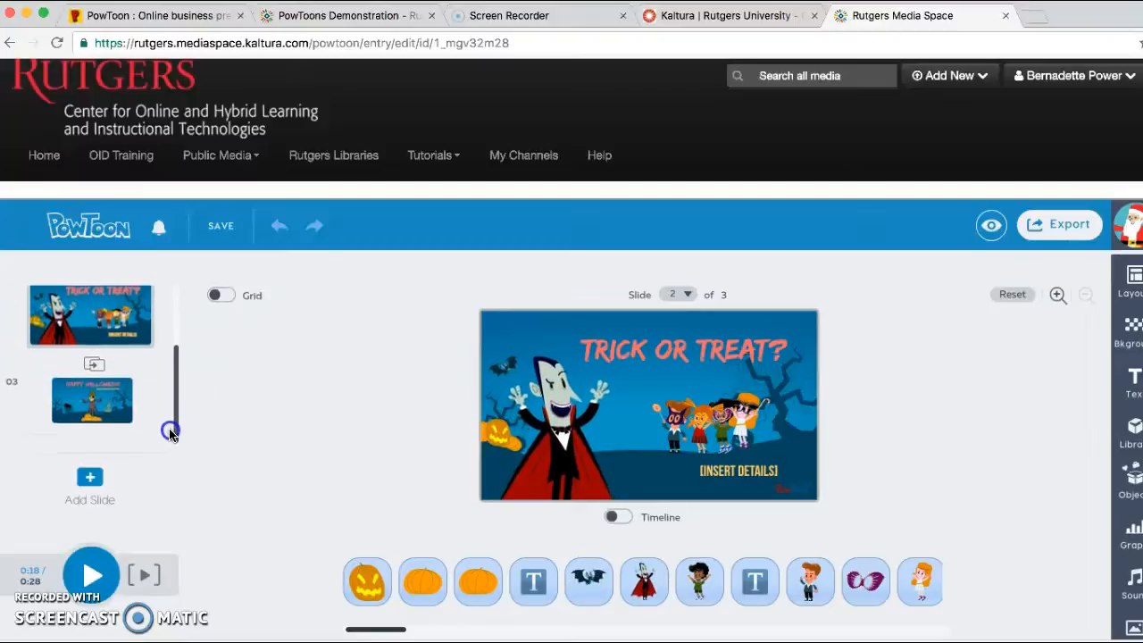
click(88, 399)
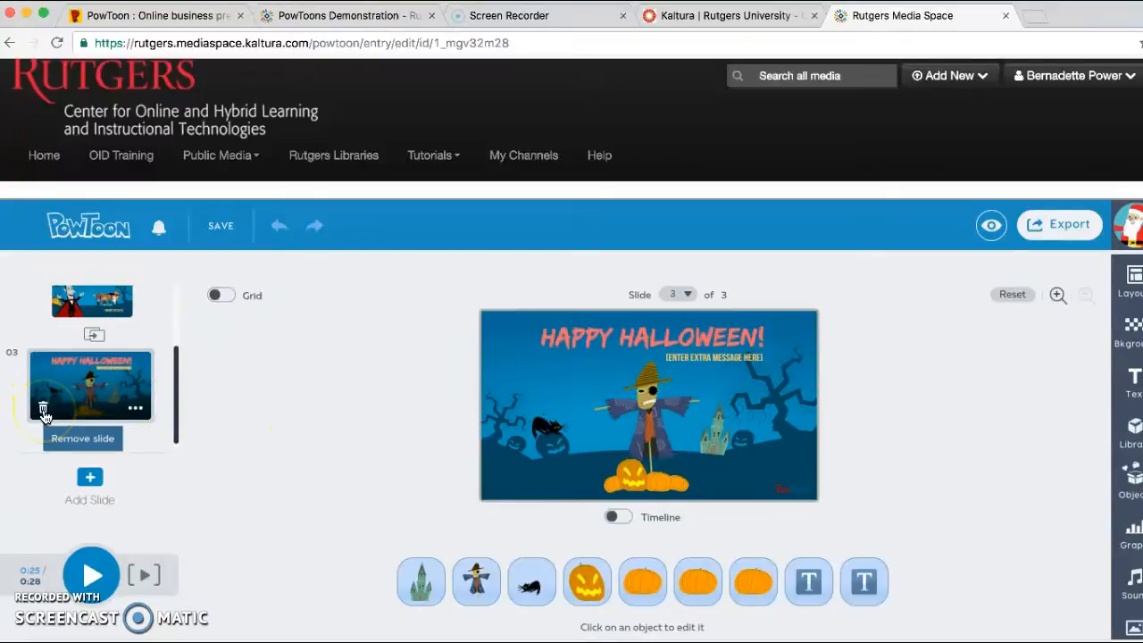
mouse_move(115, 306)
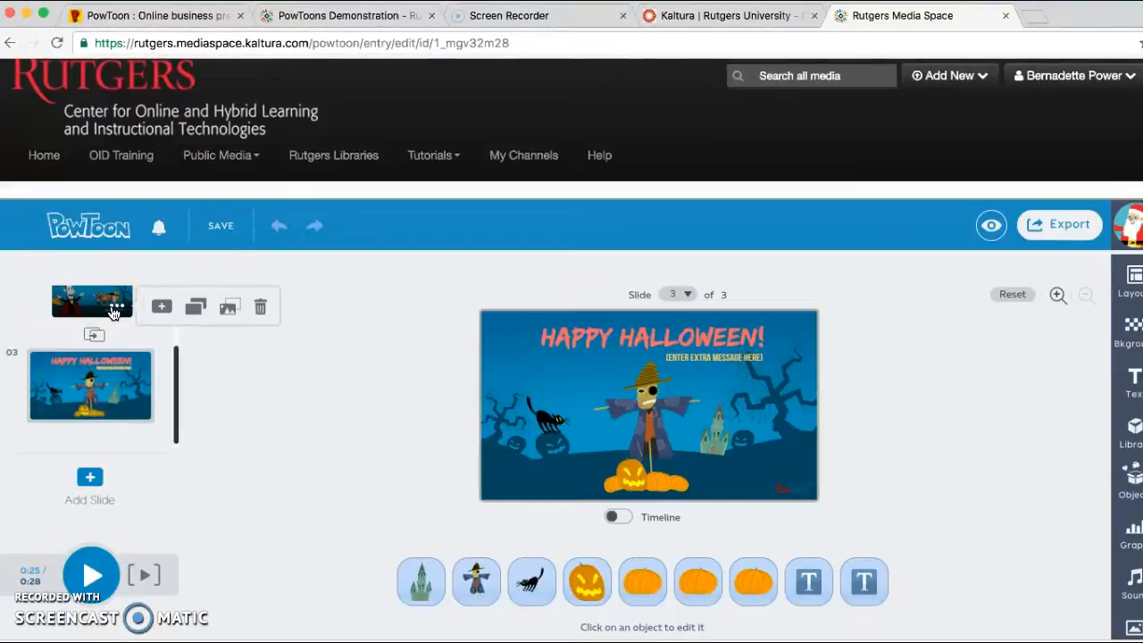
click(139, 357)
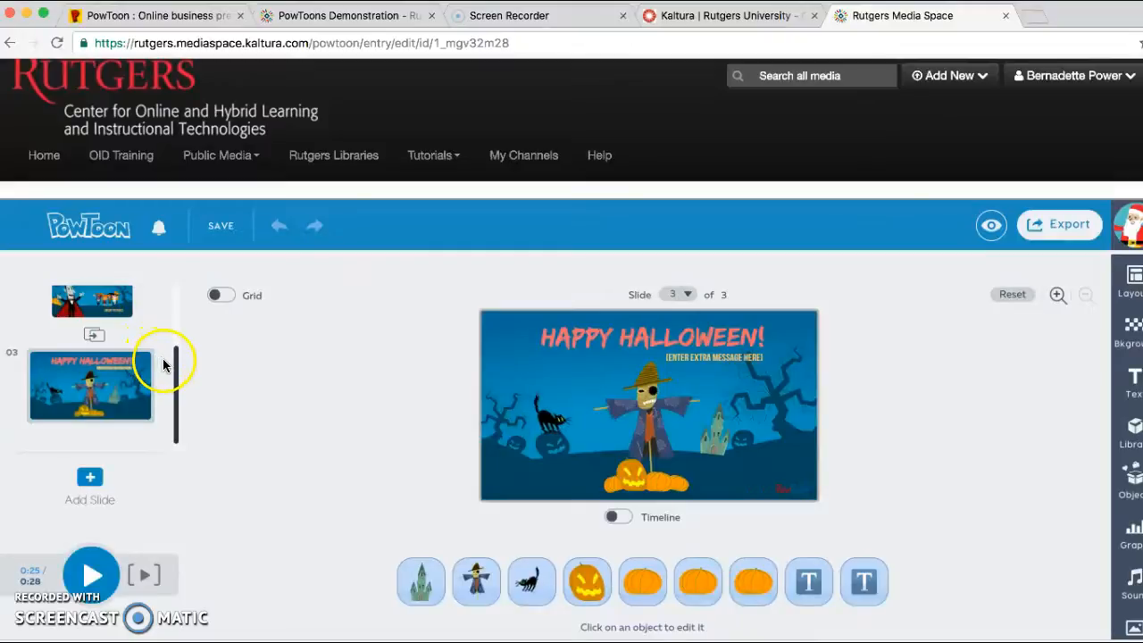
Return to slide 1, Rise to the Event, in the slide list.
scroll(175, 367, down, 1)
click(175, 366)
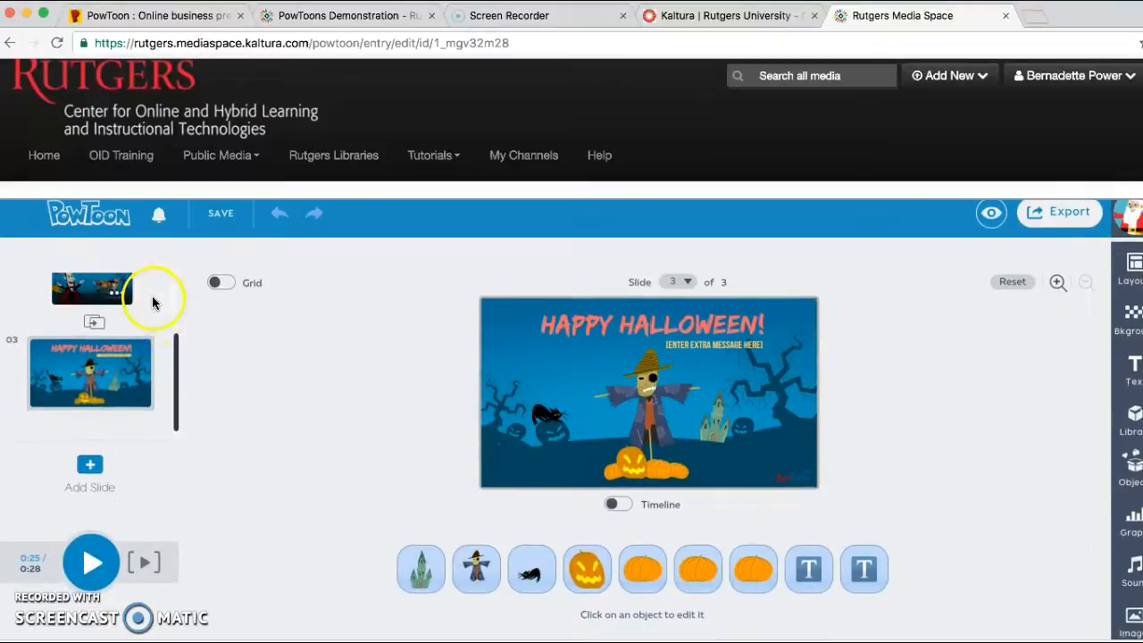
click(176, 355)
drag(175, 355, 173, 256)
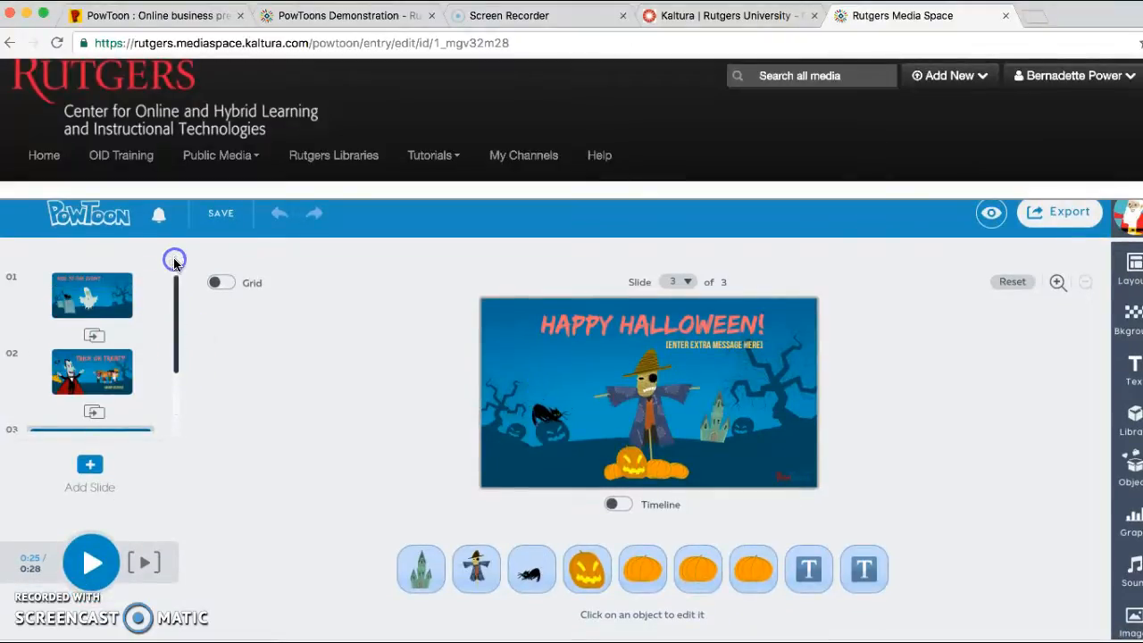
click(108, 289)
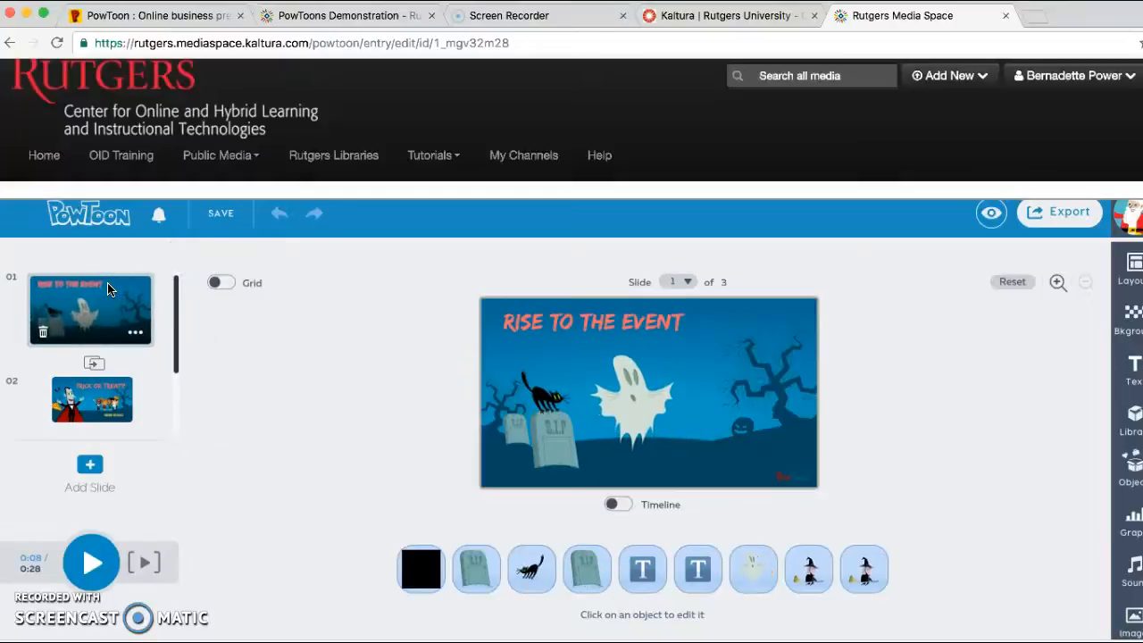
Select the title text, the front tombstone and the witch on slide 1 in turn to inspect their editing options.
click(596, 328)
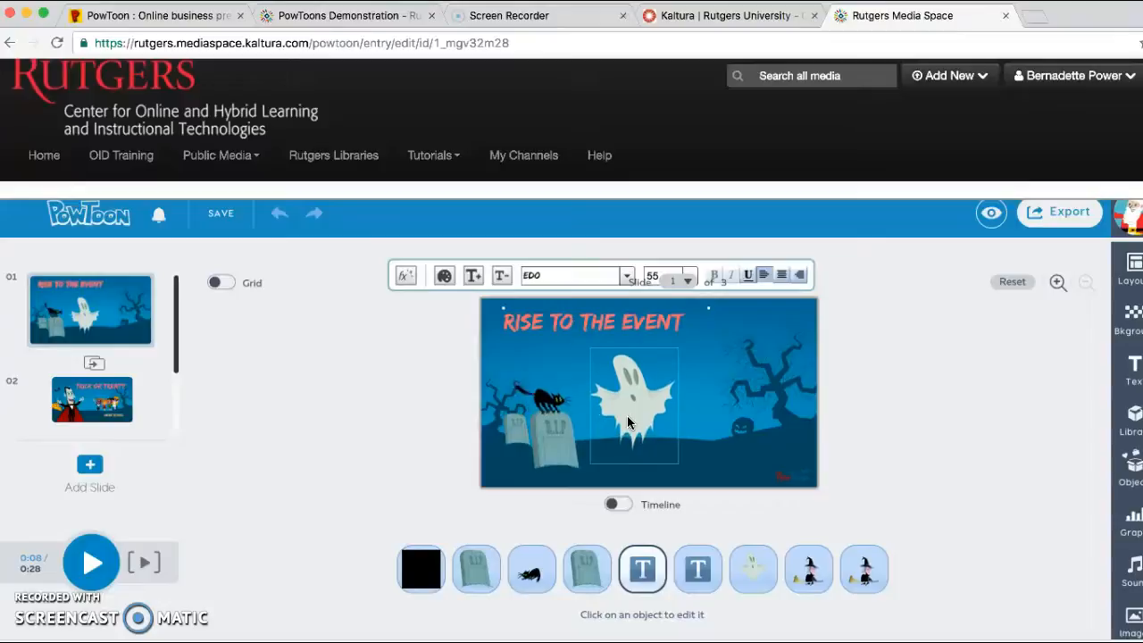
click(558, 433)
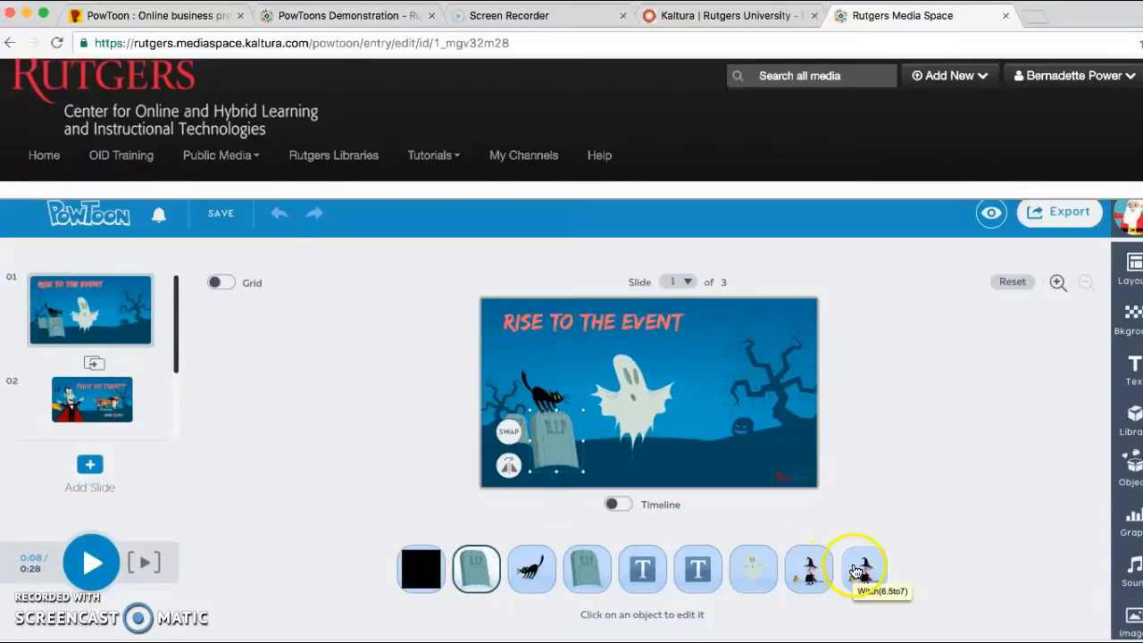
click(808, 575)
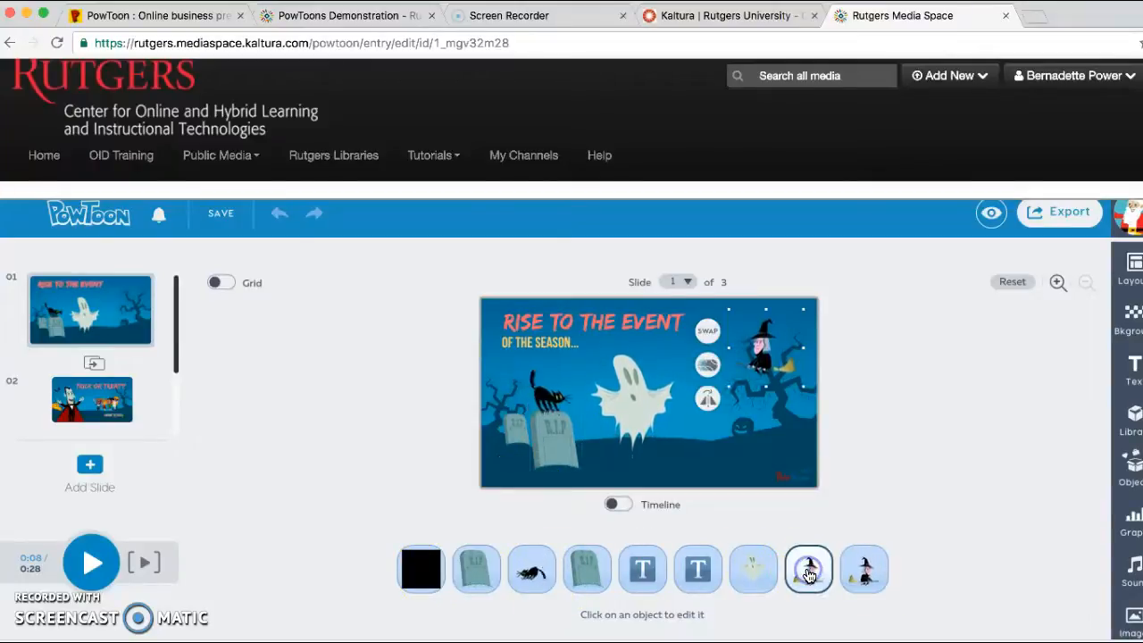
click(472, 568)
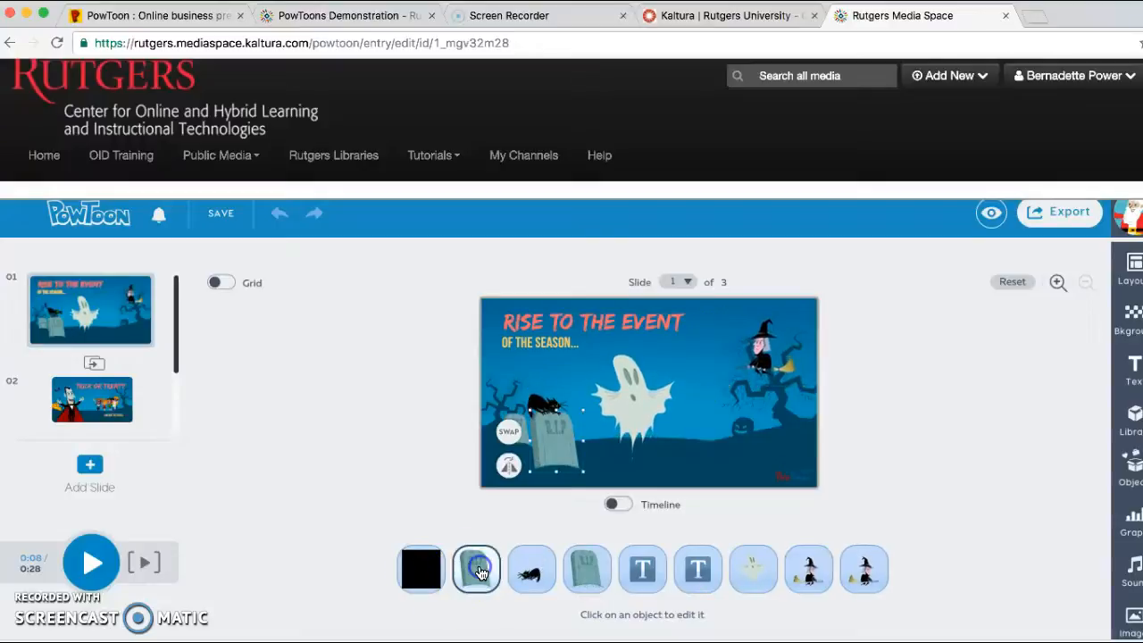
Flip the black cat on the tombstone and set its animation to No Animation.
click(527, 569)
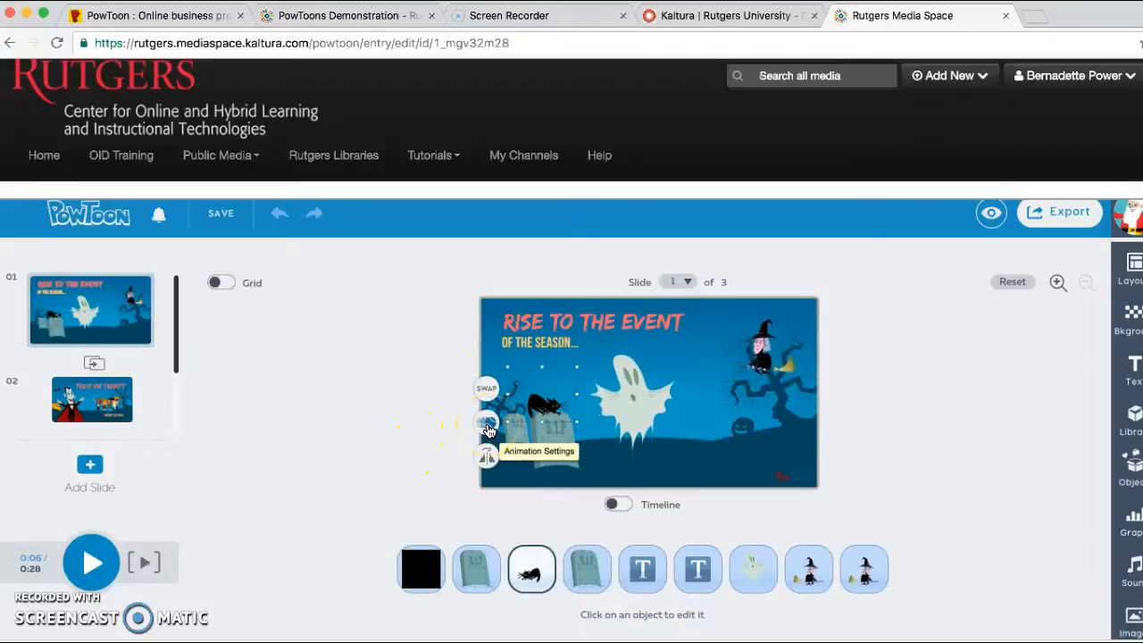
click(487, 458)
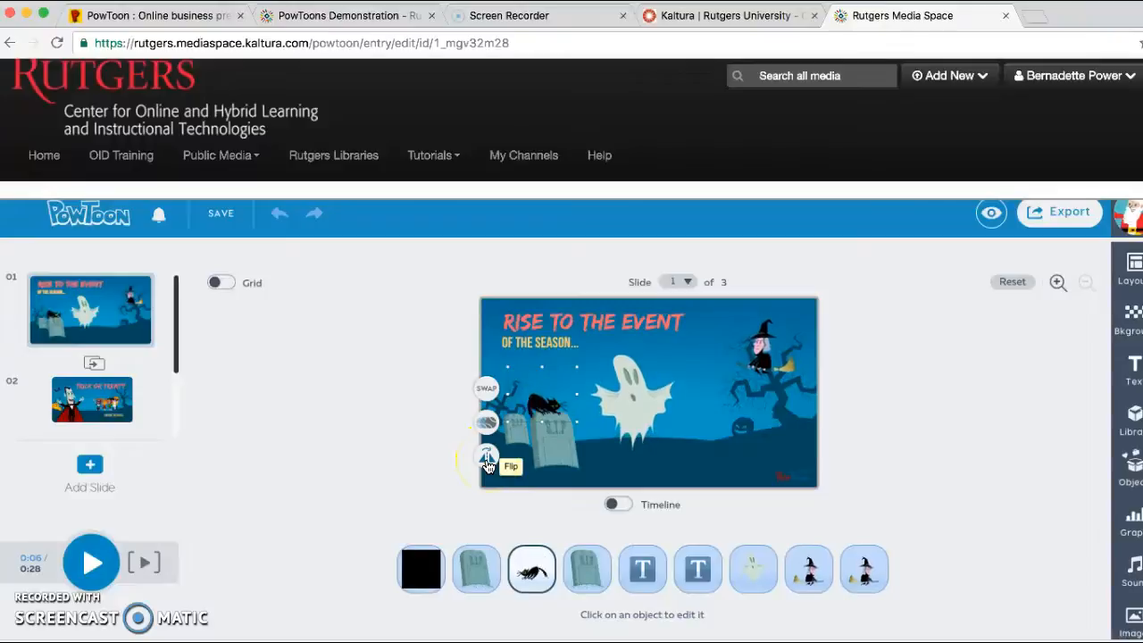
click(487, 458)
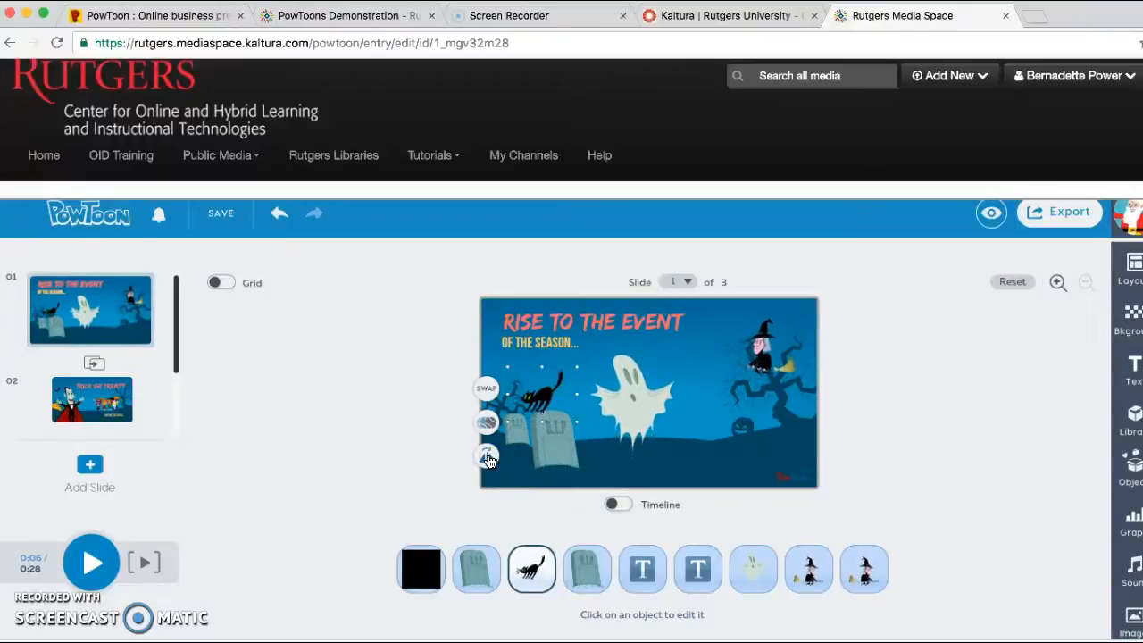
click(489, 420)
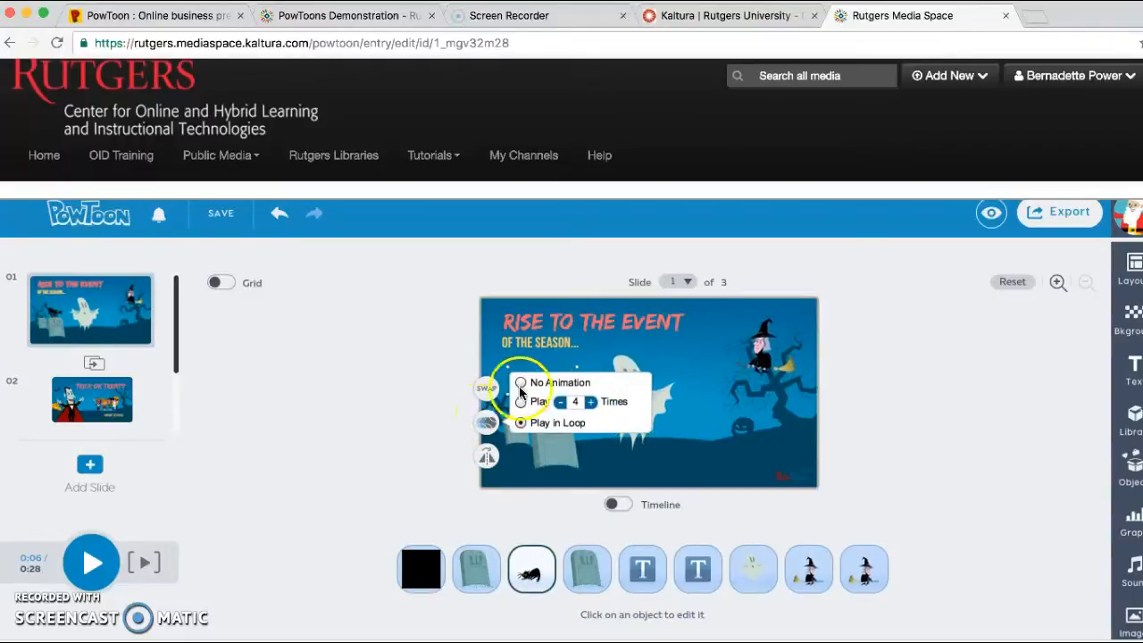
click(519, 383)
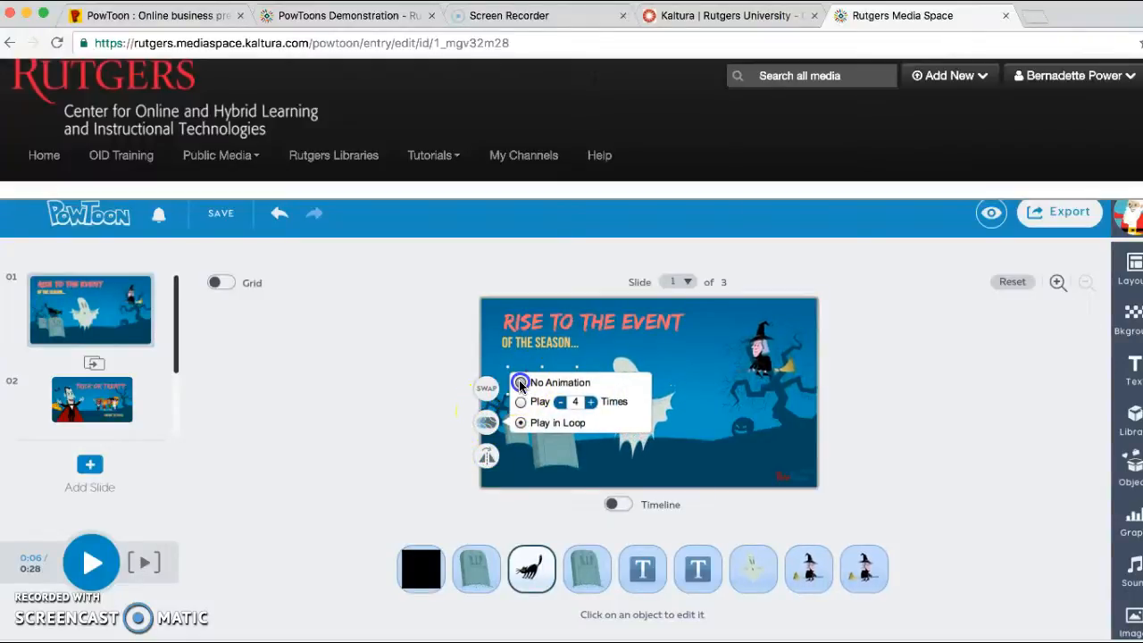
click(348, 483)
click(356, 476)
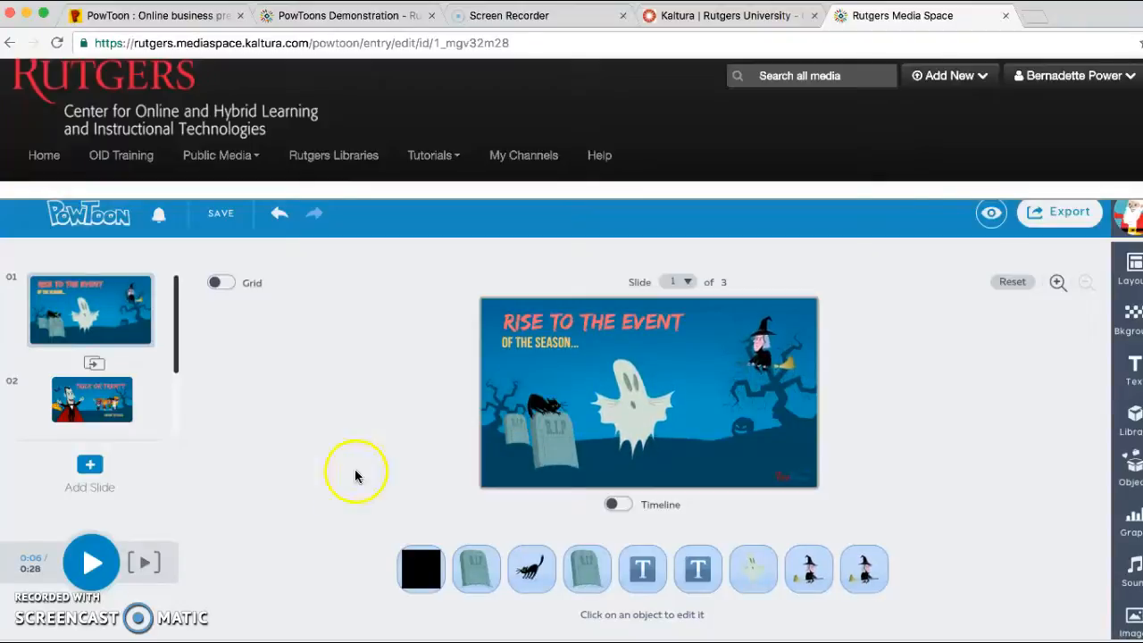
Set the black cat's animation on the tombstone to play 4 times.
click(564, 403)
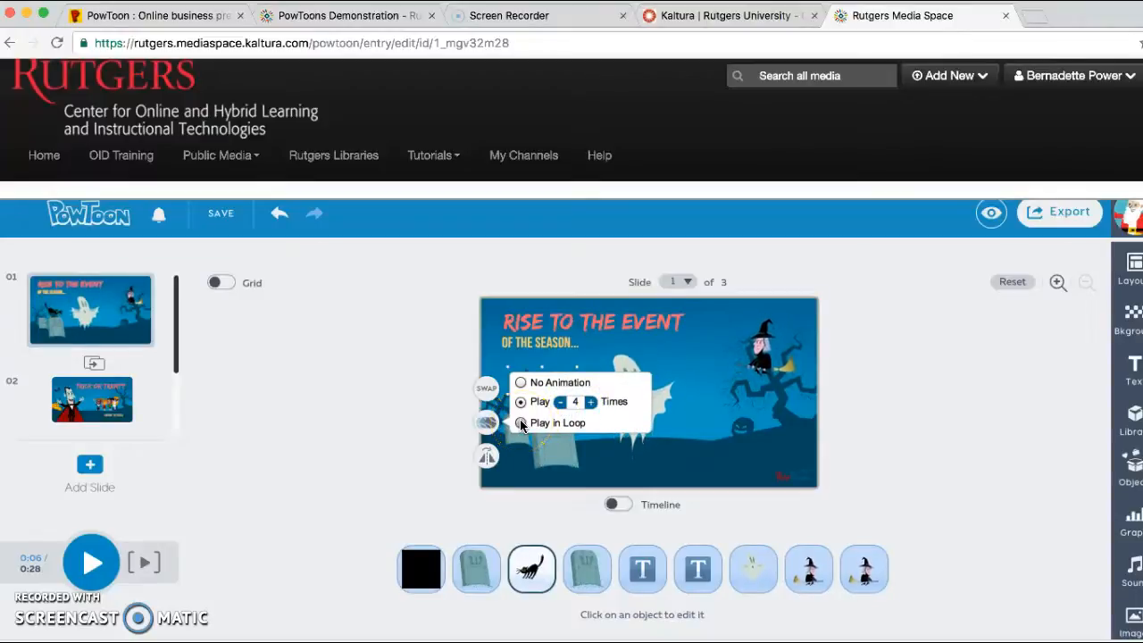
click(462, 386)
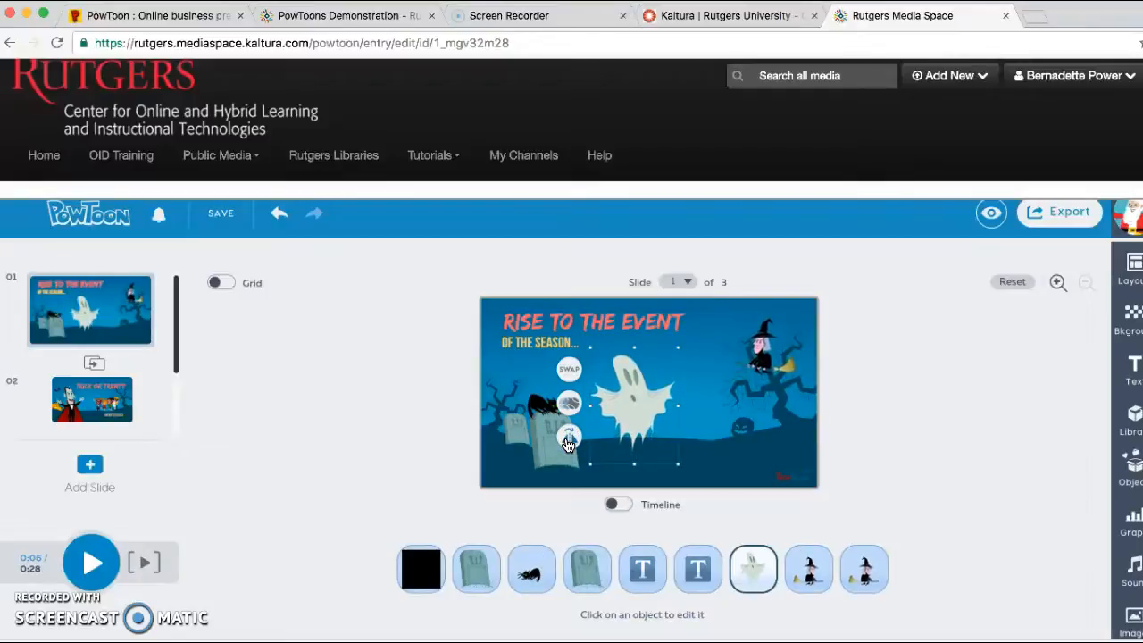
Swap the ghost on slide 1 for the vampire from the library's Halloween group.
click(570, 368)
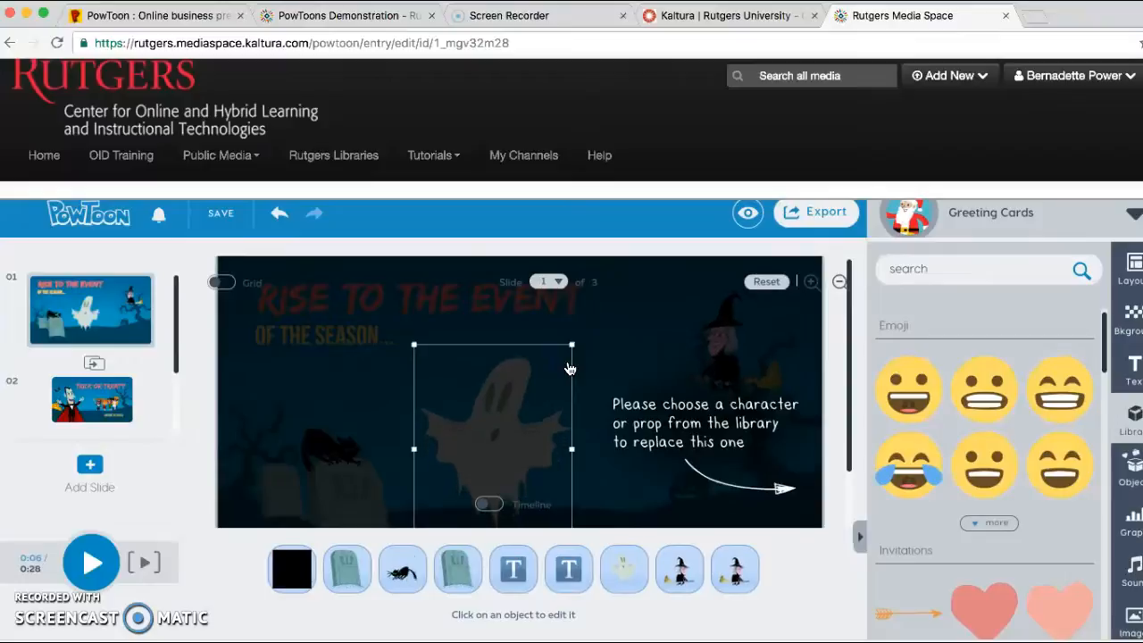
click(1068, 409)
scroll(1063, 411, up, 1)
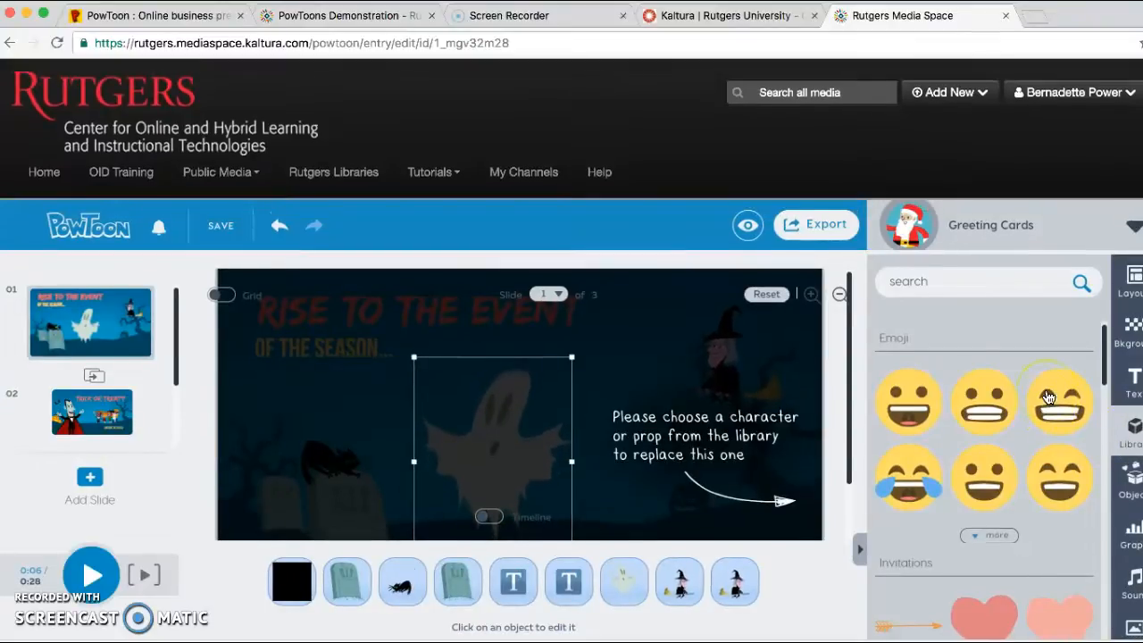
scroll(1046, 416, down, 5)
scroll(1043, 429, down, 5)
scroll(1043, 430, up, 3)
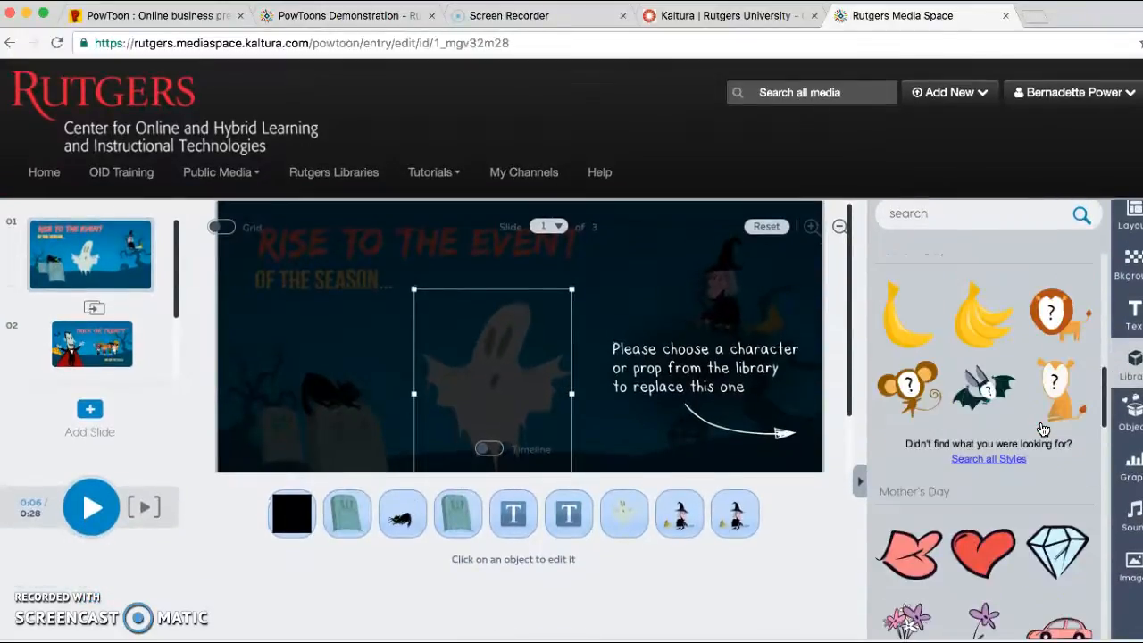
scroll(1043, 430, down, 3)
scroll(1043, 430, up, 2)
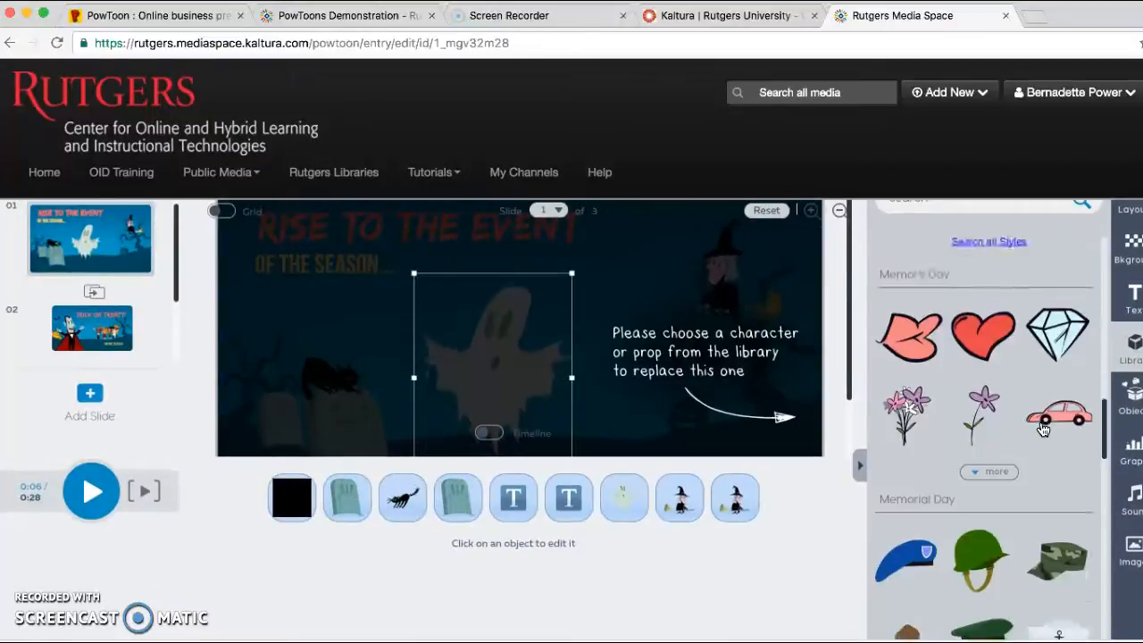
scroll(1043, 430, down, 5)
scroll(1044, 430, up, 1)
scroll(1043, 430, down, 3)
scroll(1044, 430, up, 3)
scroll(1043, 430, down, 2)
scroll(1043, 430, down, 4)
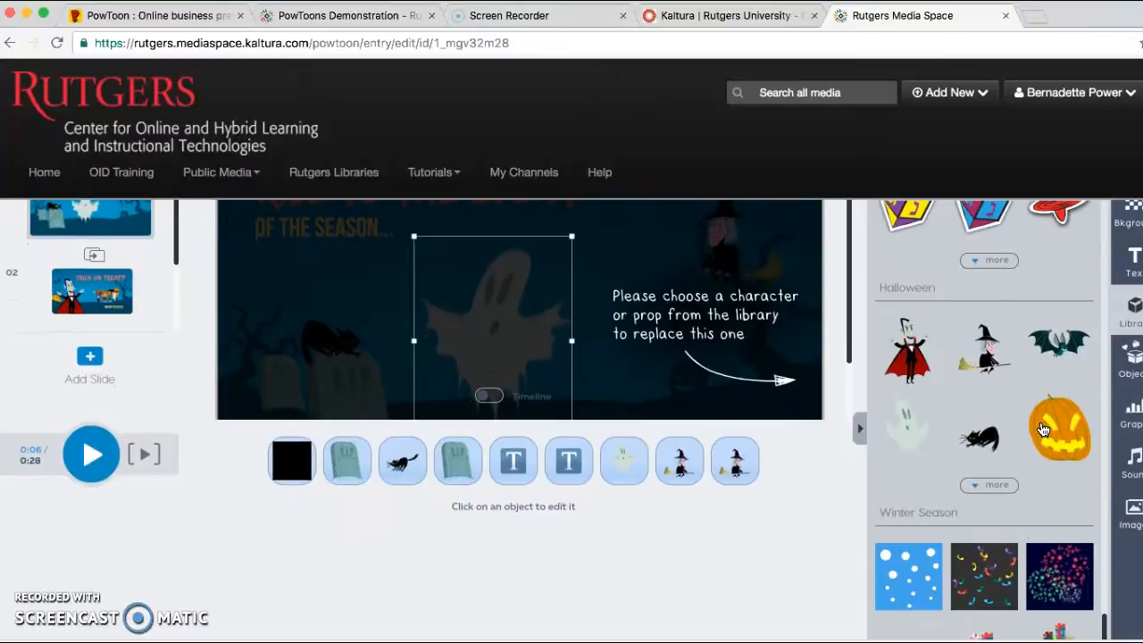
click(913, 350)
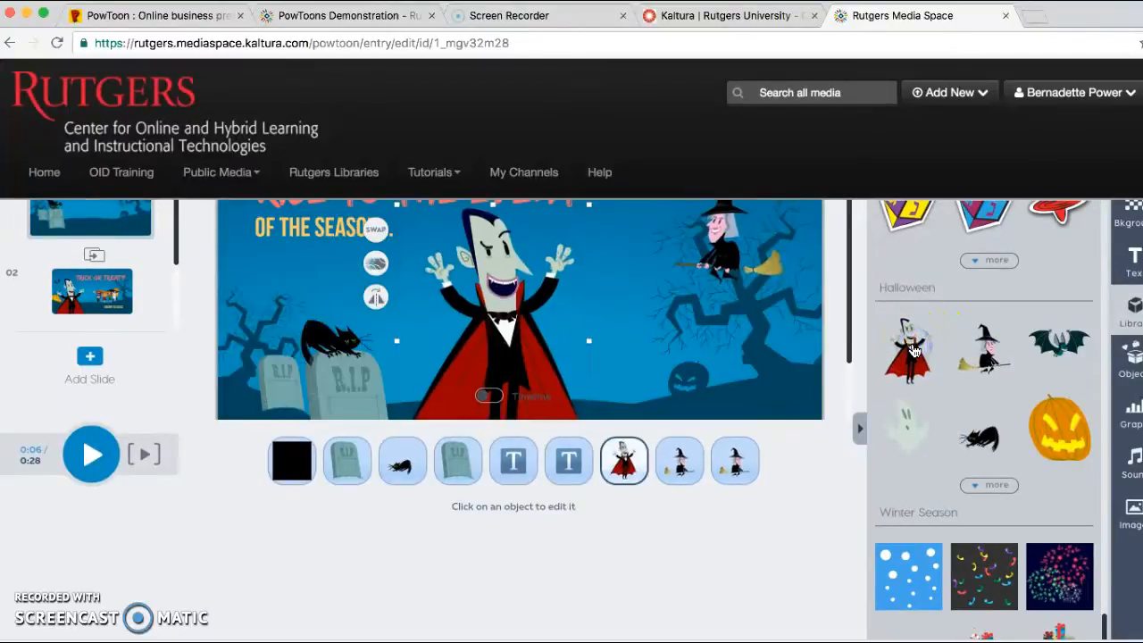
Shrink the vampire slightly and flip it horizontally so it faces the black cat.
scroll(782, 525, up, 3)
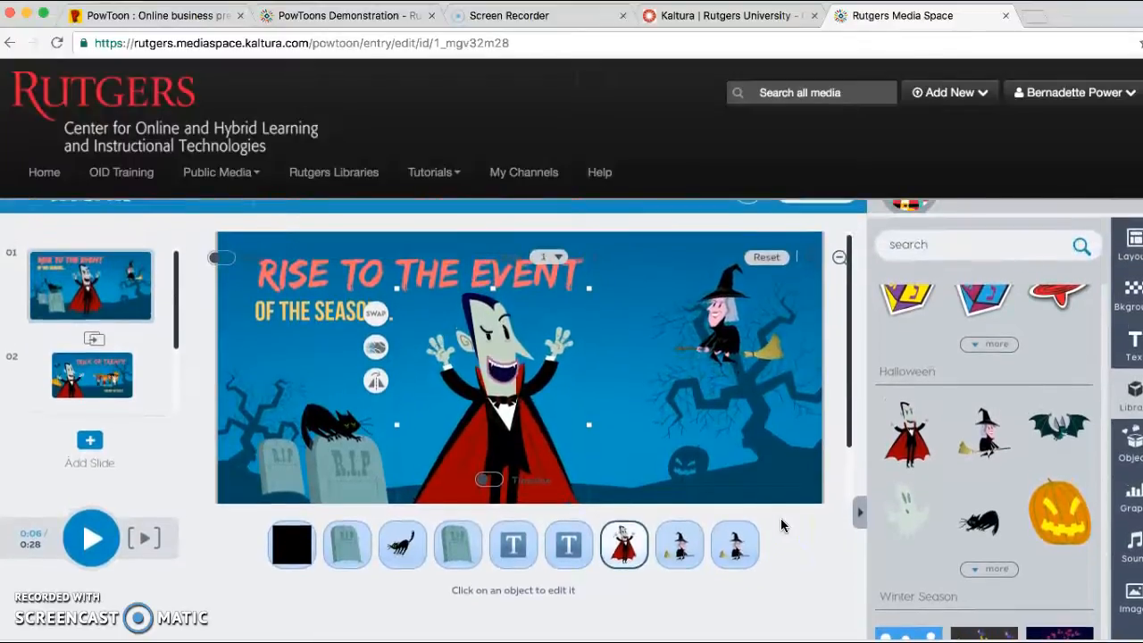
drag(588, 425, 553, 408)
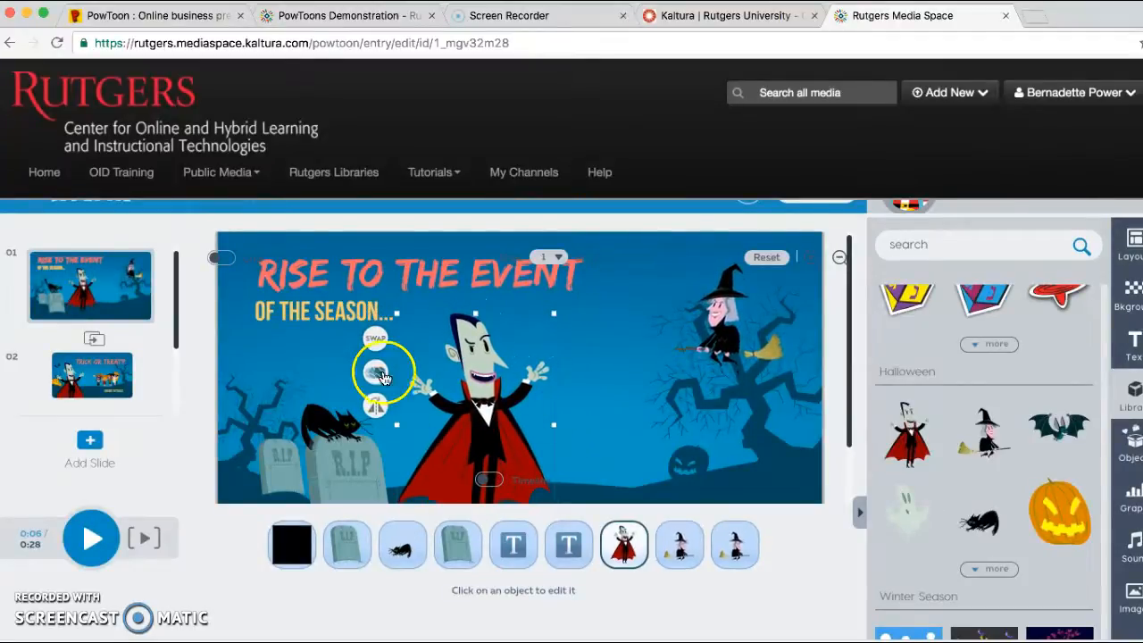
click(376, 406)
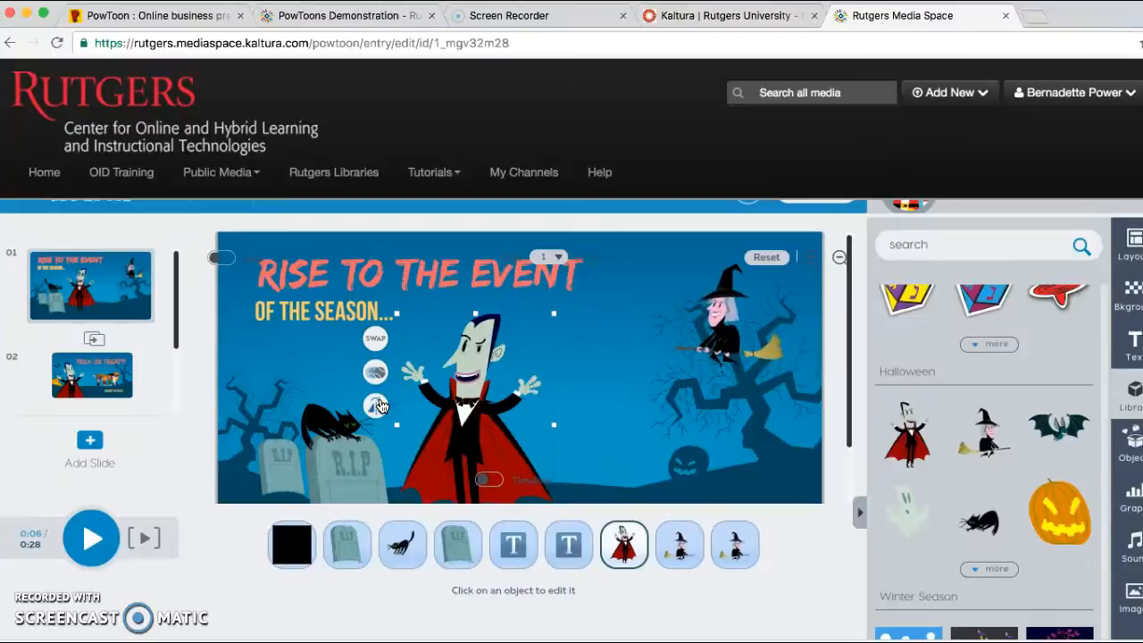
scroll(380, 406, up, 1)
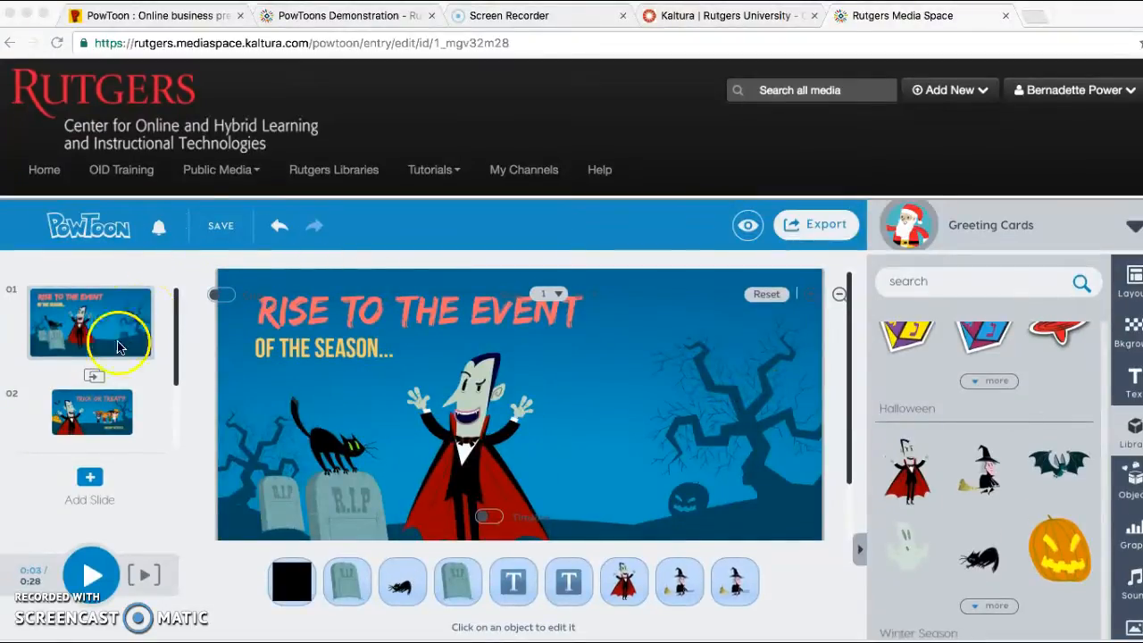
Collapse the library and play the presentation from slide 1, pausing it on slide 3, Happy Halloween!
click(860, 554)
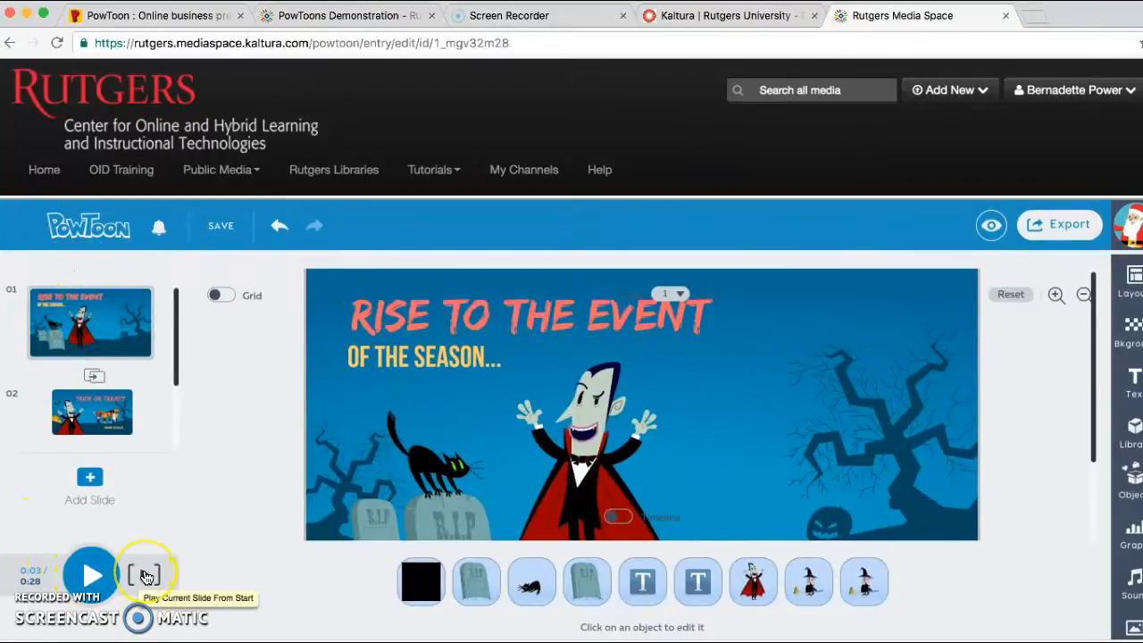
click(92, 573)
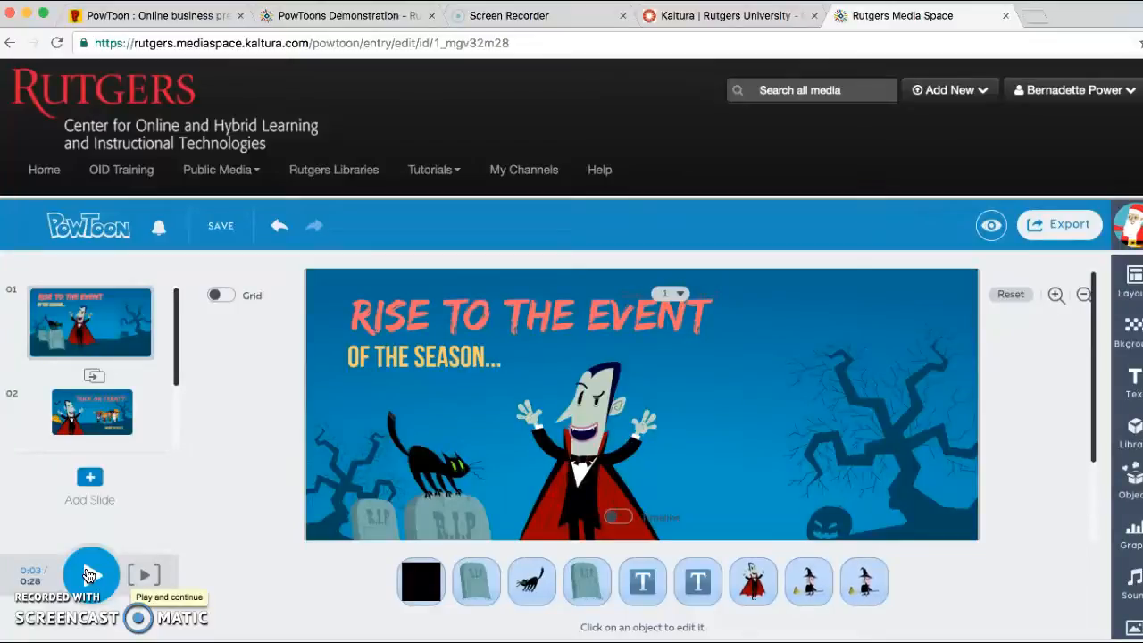
click(159, 576)
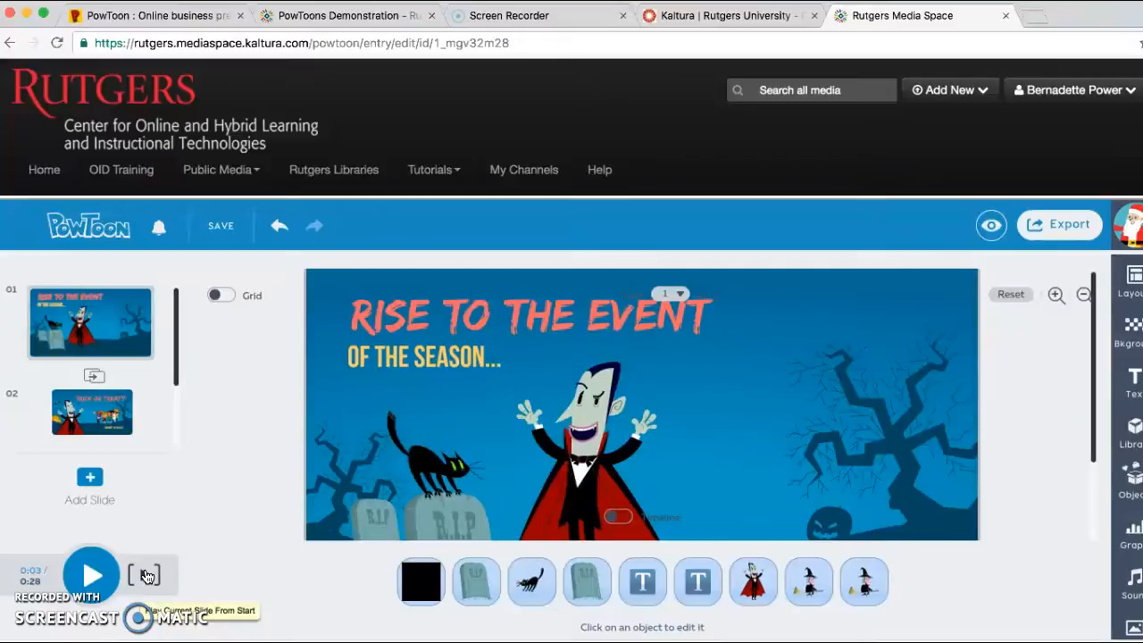
click(89, 579)
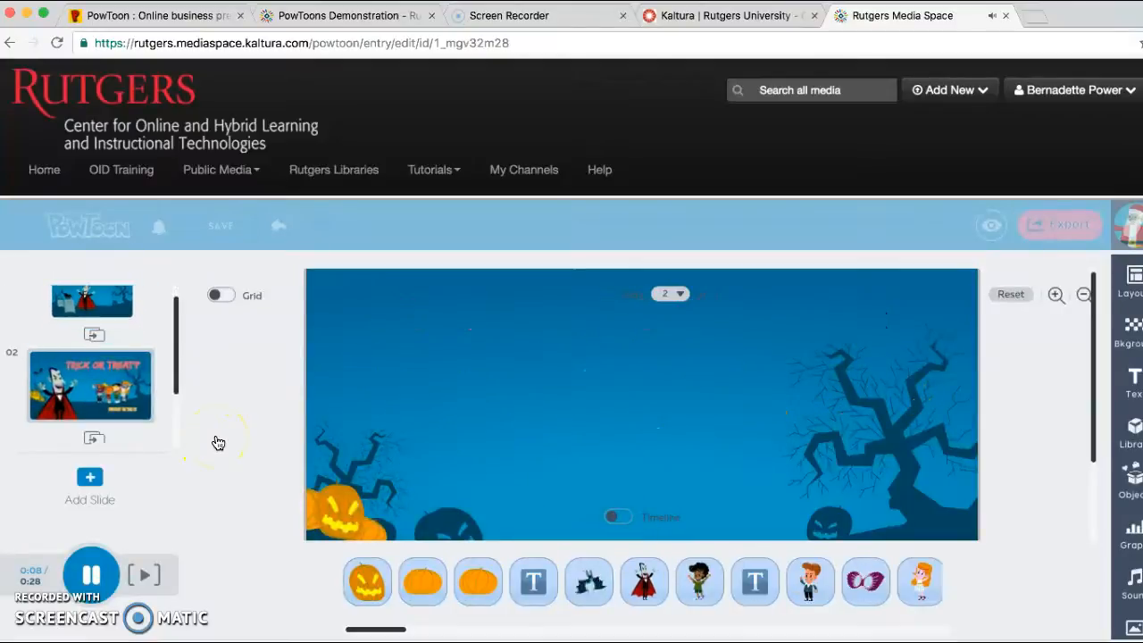
click(91, 574)
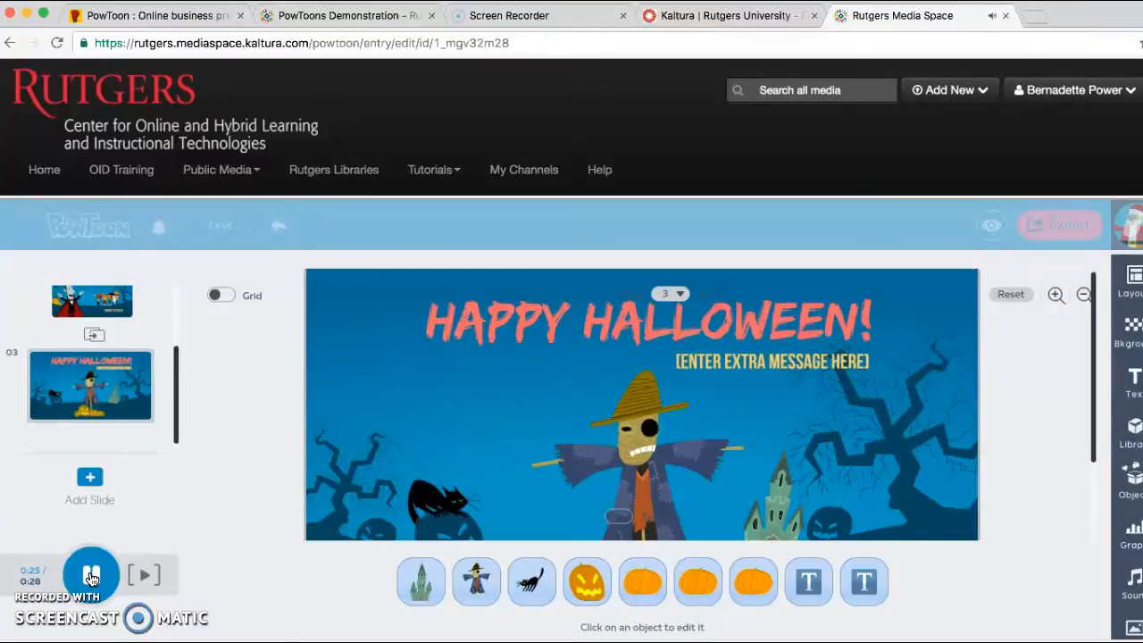
click(91, 576)
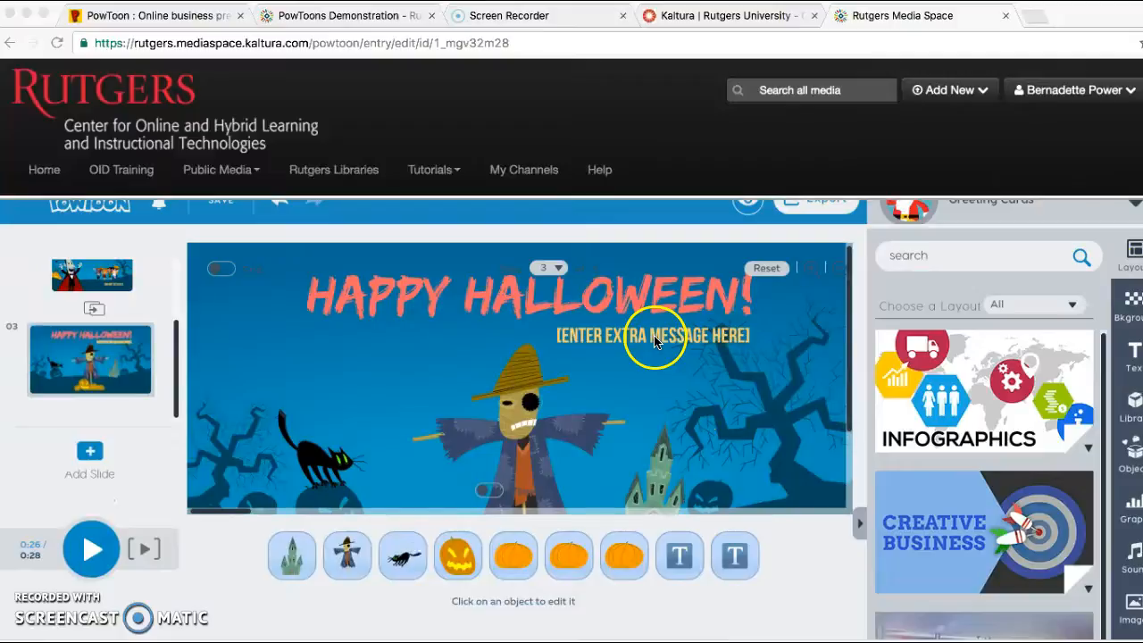
Set the "[Enter extra message here]" text on slide 3 to font size 24 and pink F7629C.
click(653, 337)
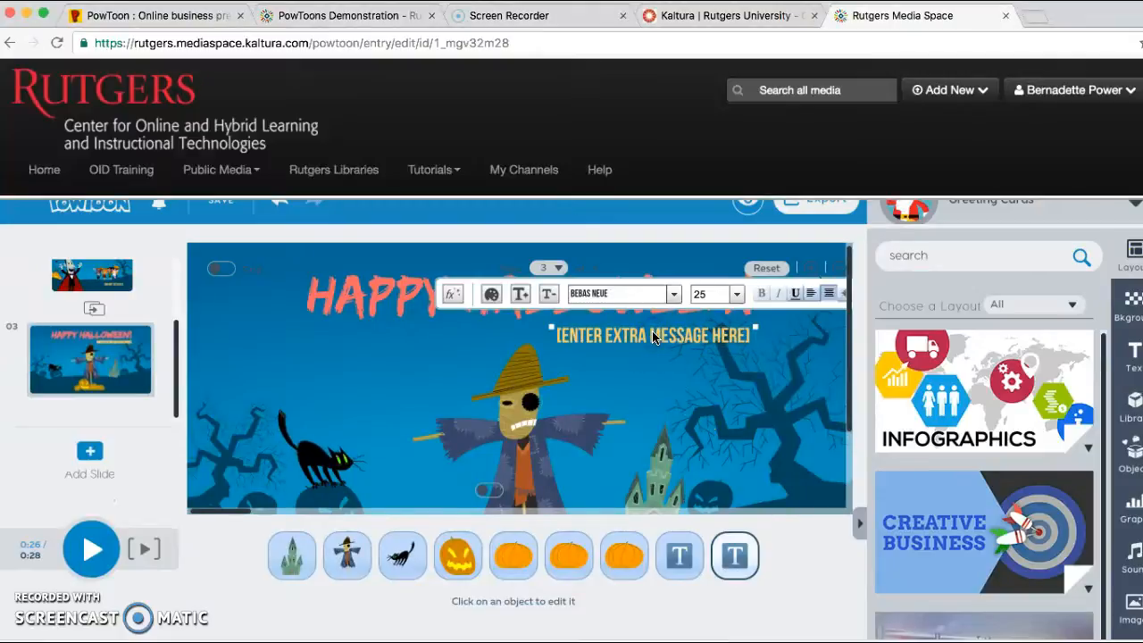
double_click(653, 337)
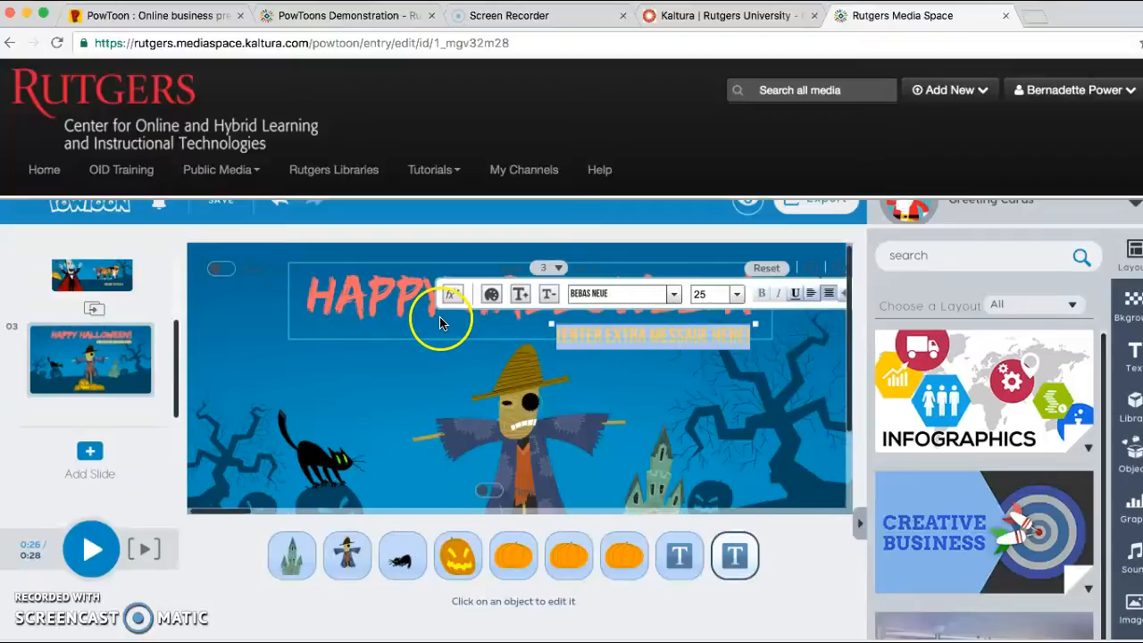
click(520, 295)
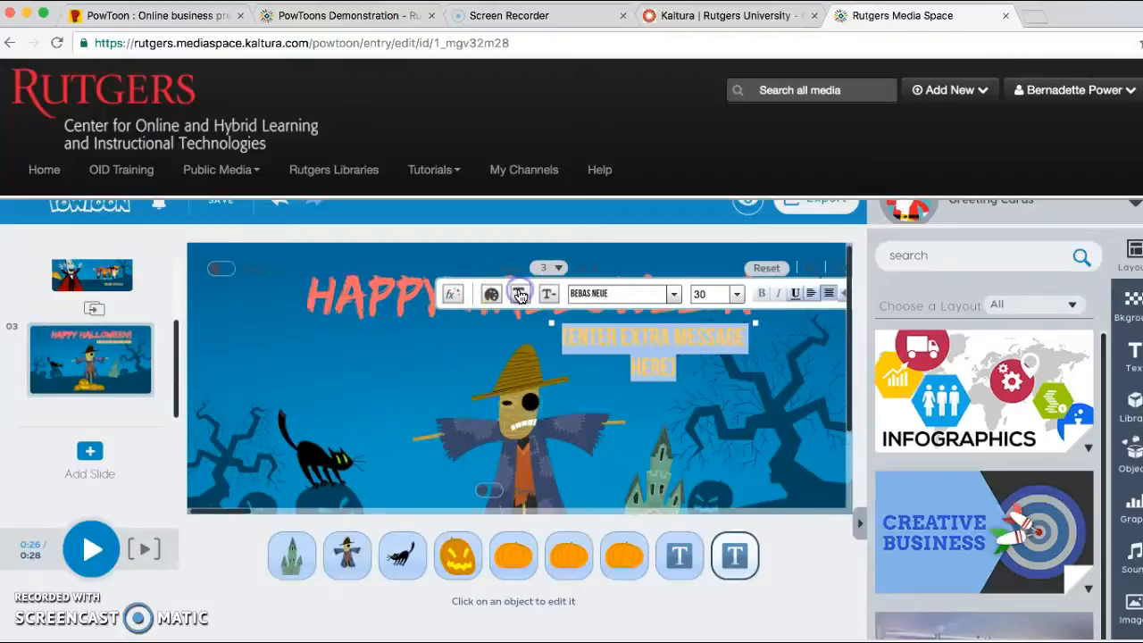
click(548, 294)
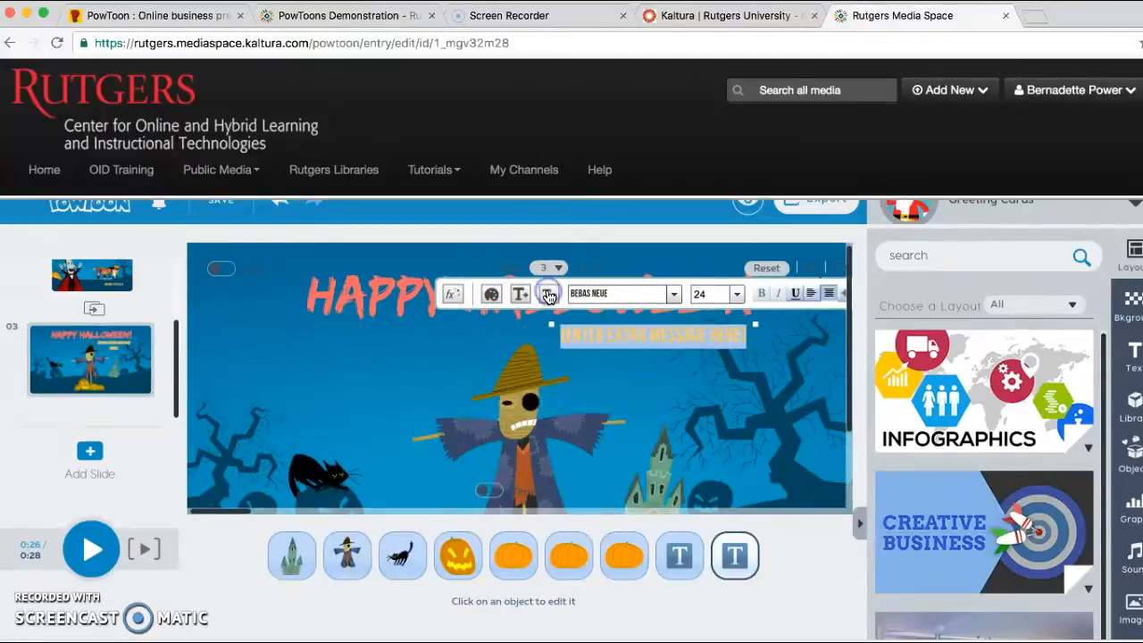
click(490, 296)
click(525, 456)
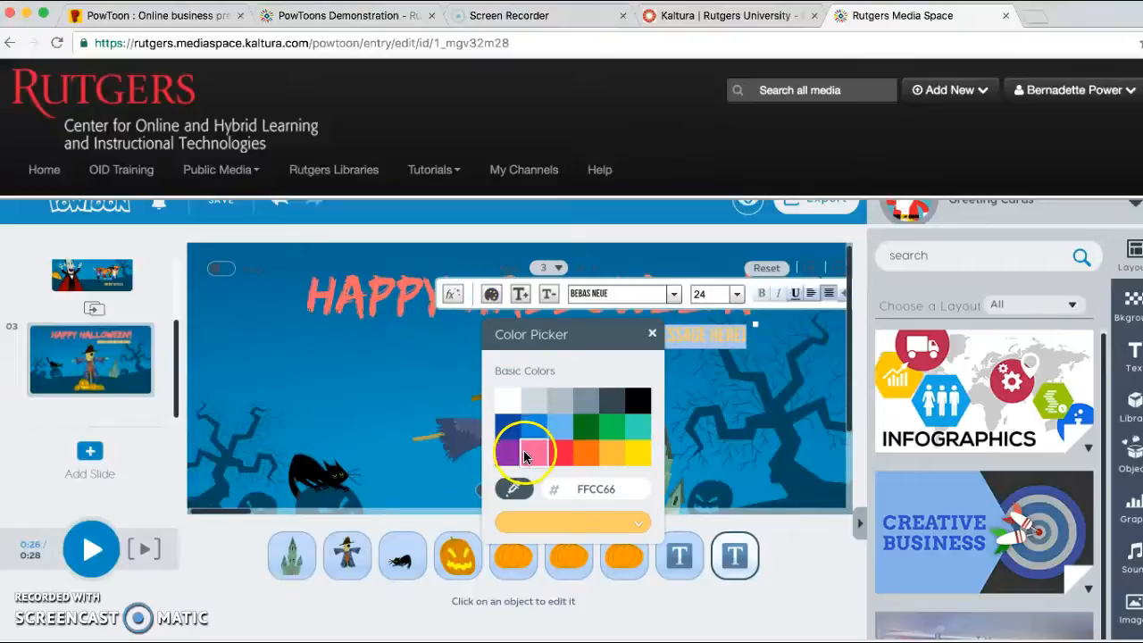
Review the font list and preview the Hand writing and Letters rolling text effects for the extra message without applying any.
click(453, 297)
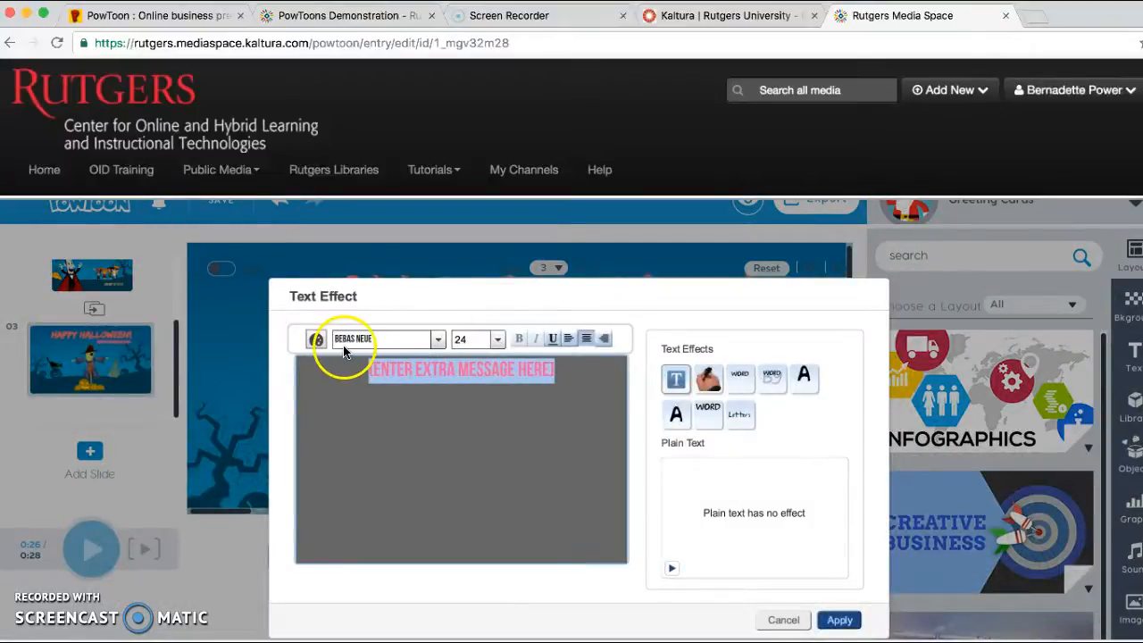
click(438, 340)
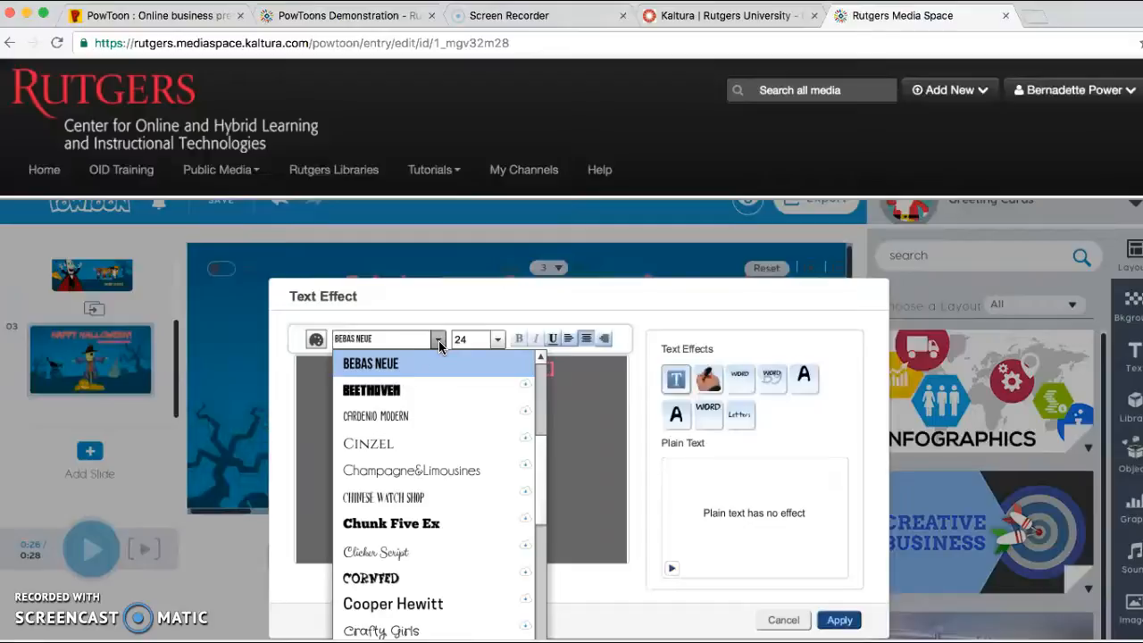
click(645, 455)
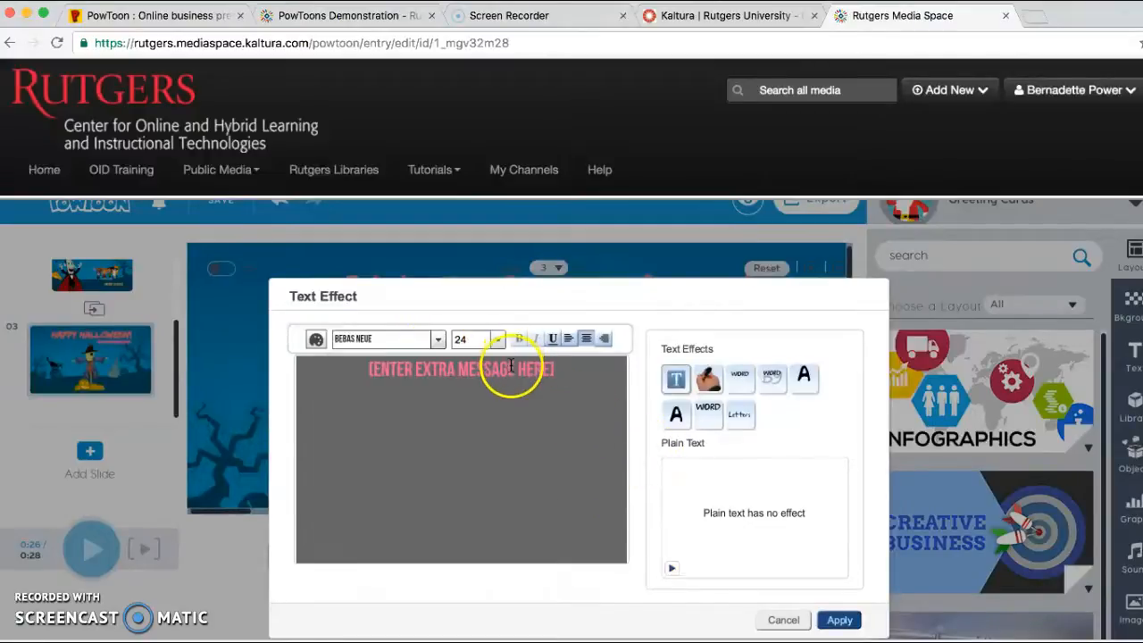
click(707, 381)
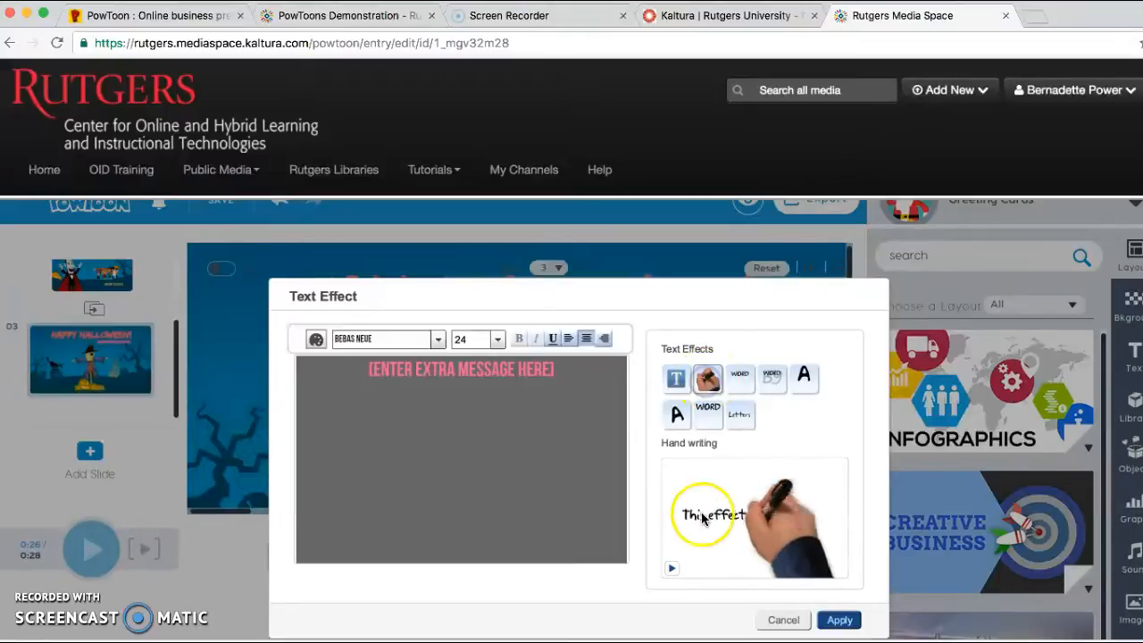
click(676, 416)
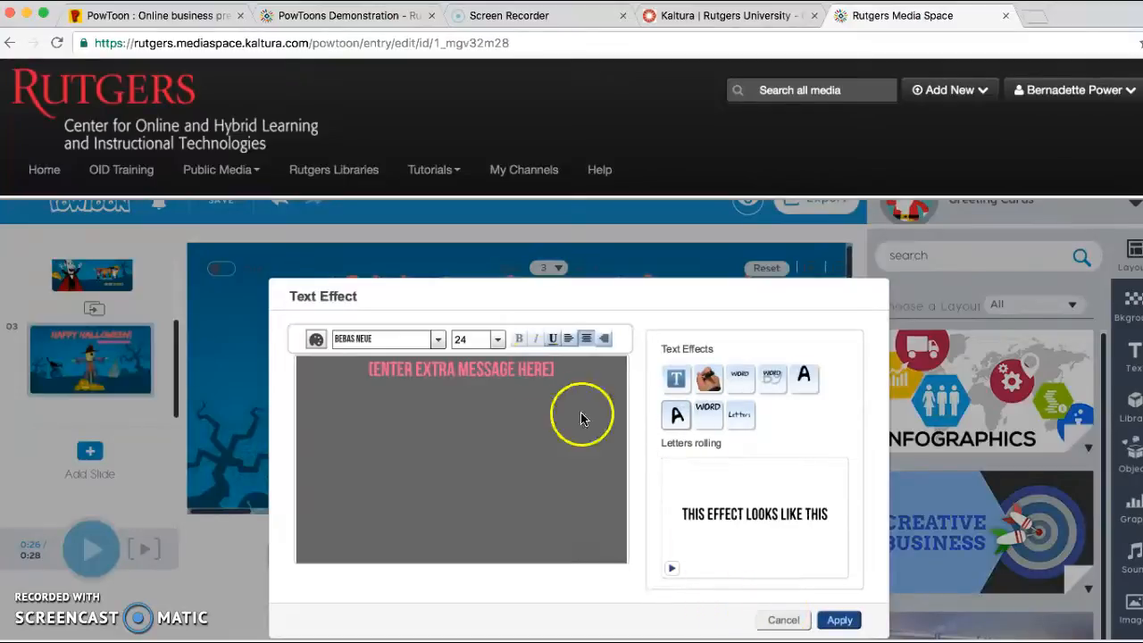
click(506, 367)
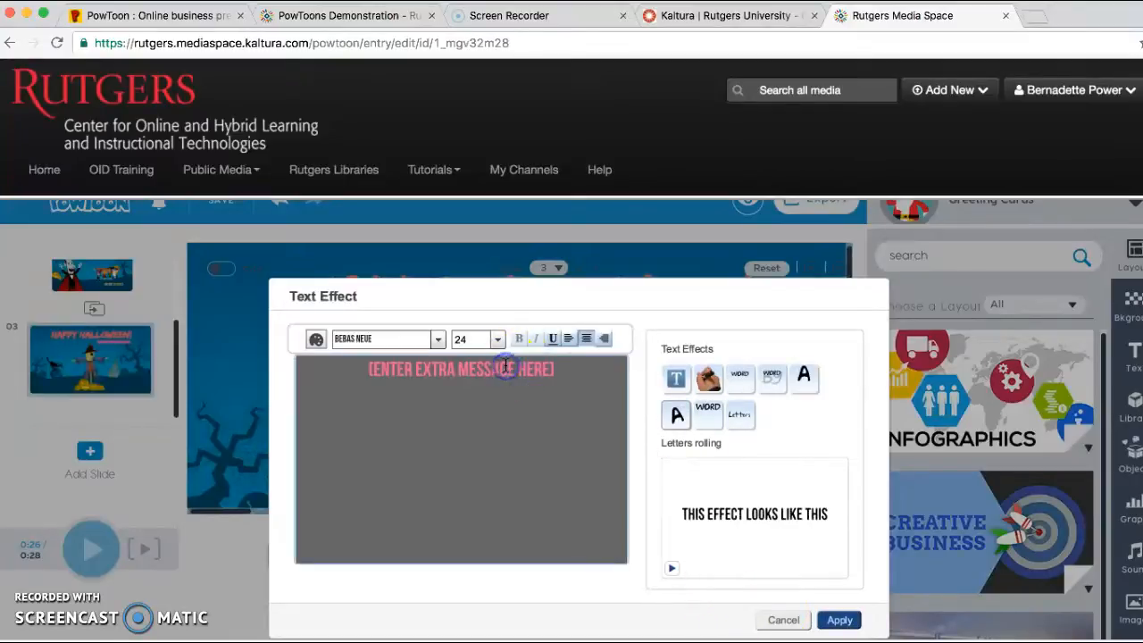
click(784, 620)
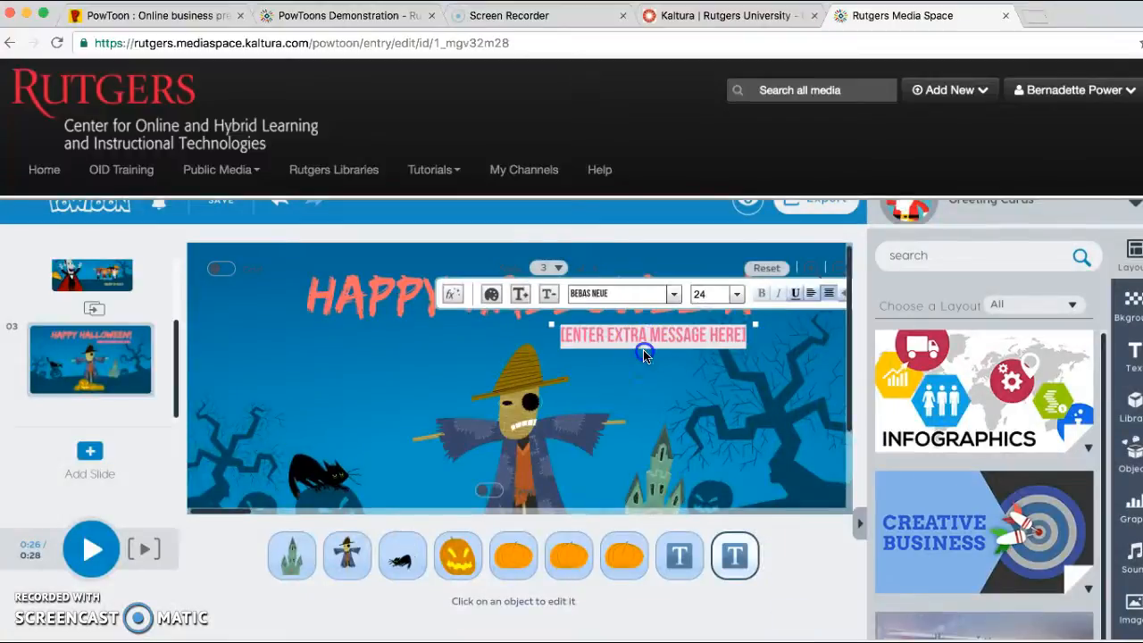
Reopen the text effect editor for the extra message and replace its text with "MEET FOR LUNCH AT NOON IN THE BREAKROOM".
click(639, 337)
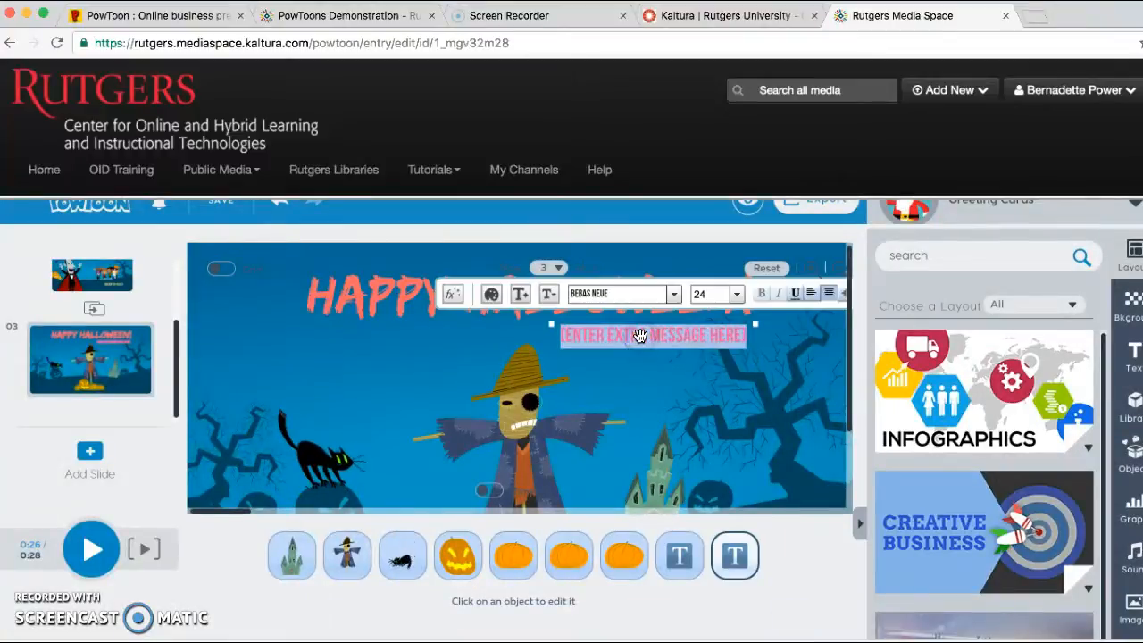
click(451, 296)
click(438, 369)
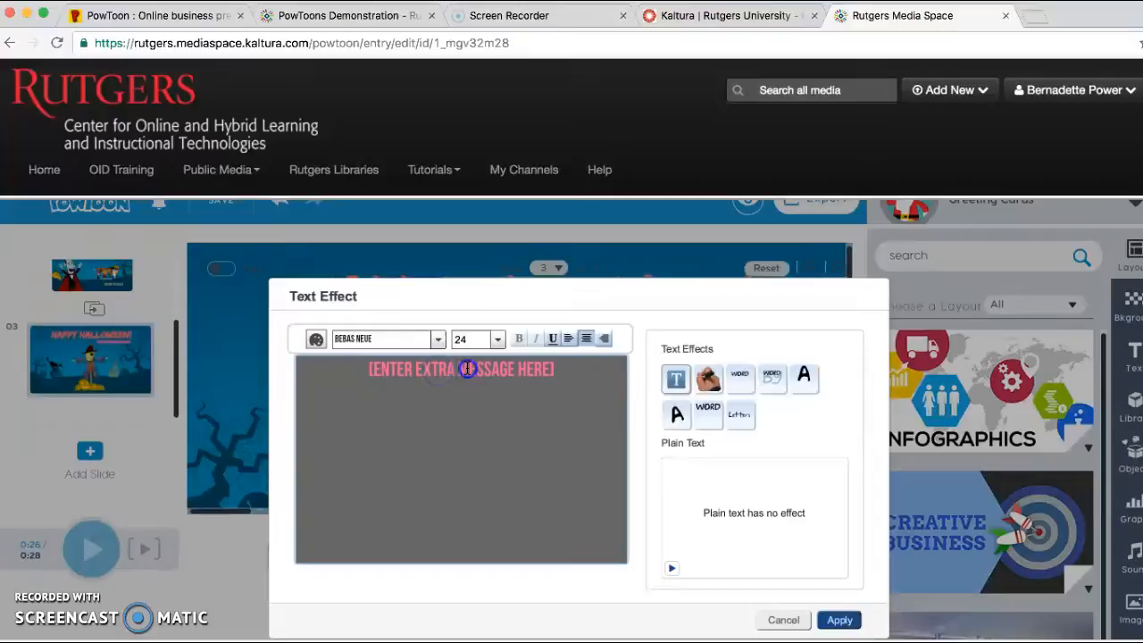
drag(559, 370, 344, 356)
text(MEET FOR LUNCH AT N)
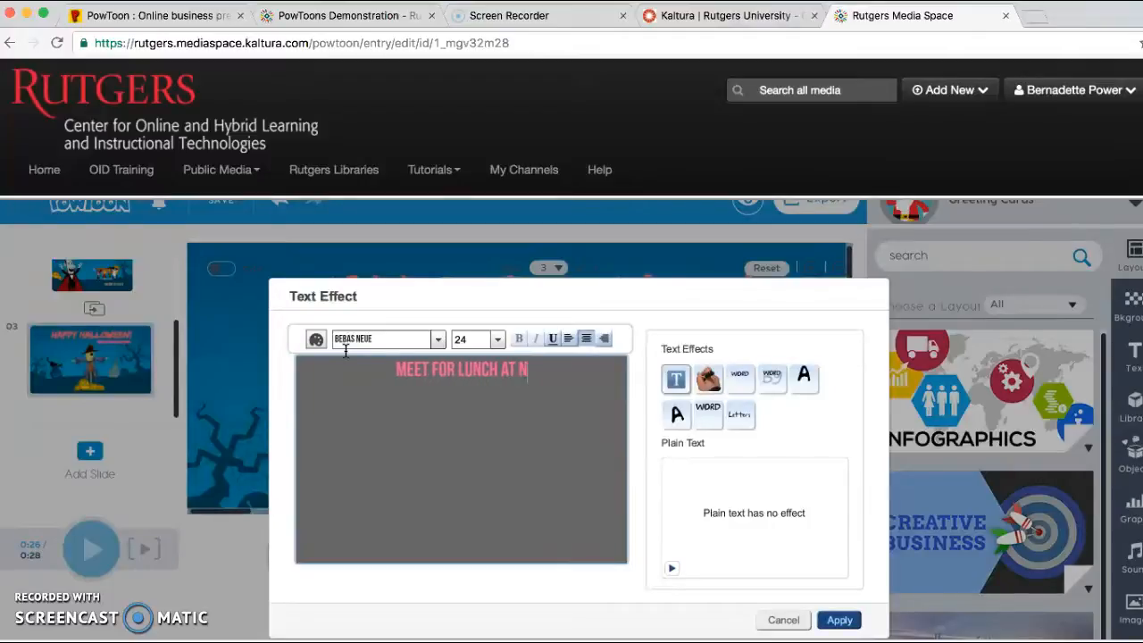
text(OON IN TH)
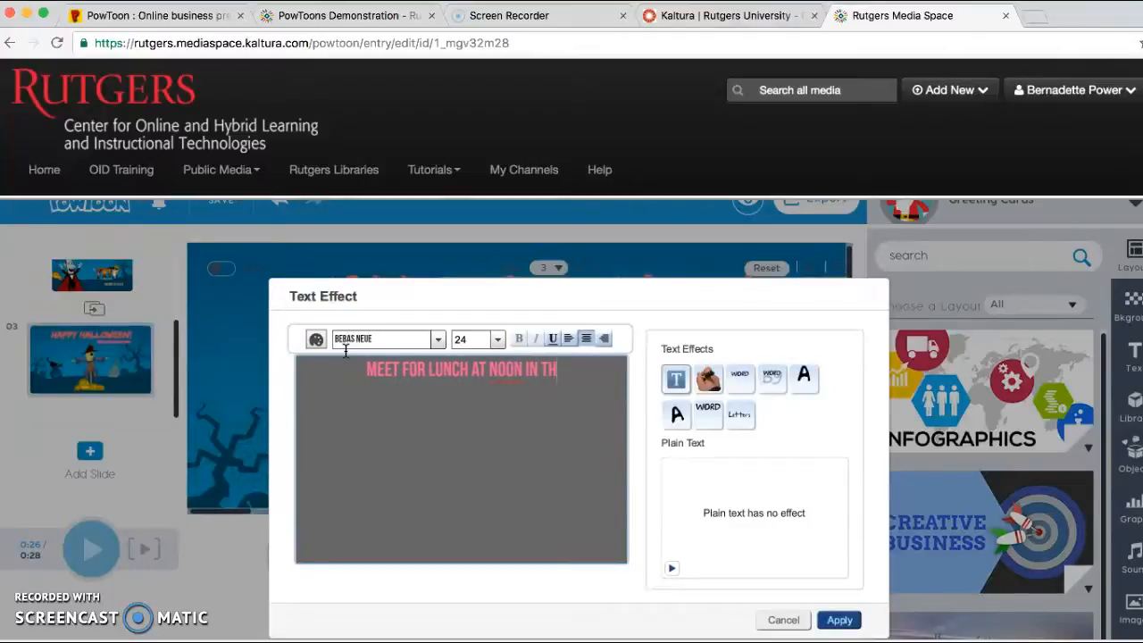
text(E BREAKROOM)
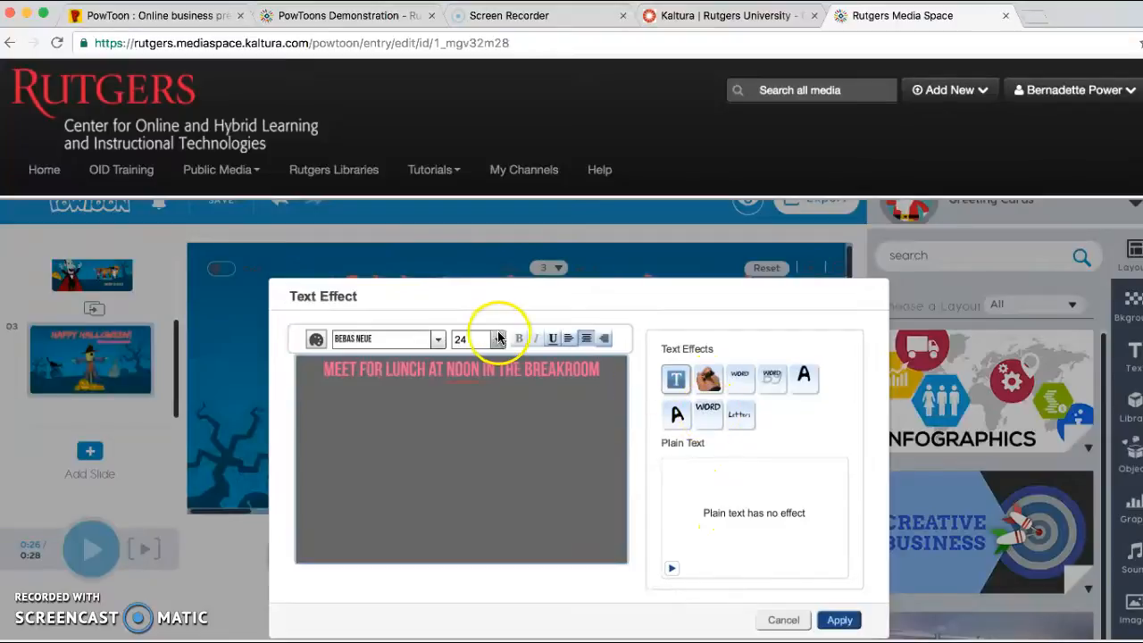
Apply the Letters rolling text effect to the lunch message and play slide 3 from its start.
click(677, 415)
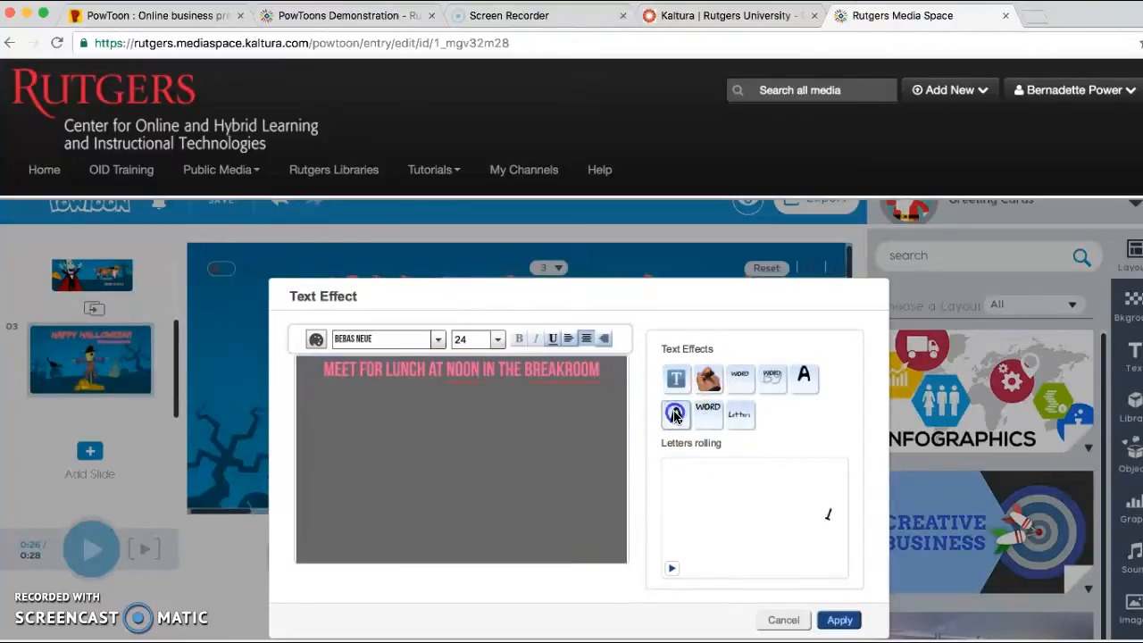
click(840, 620)
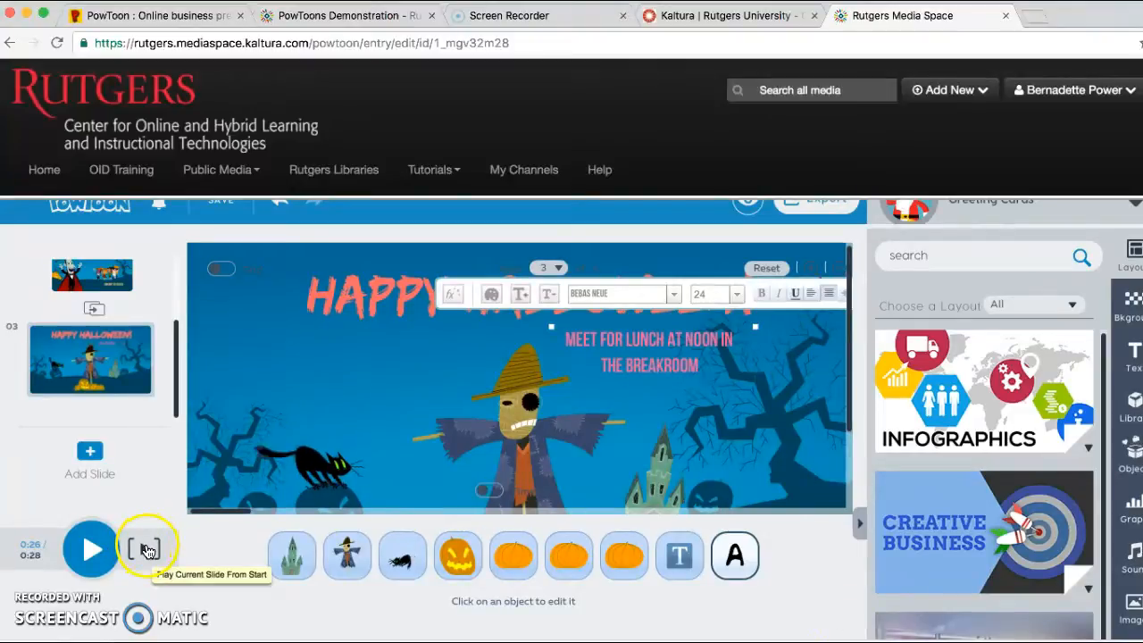
click(146, 551)
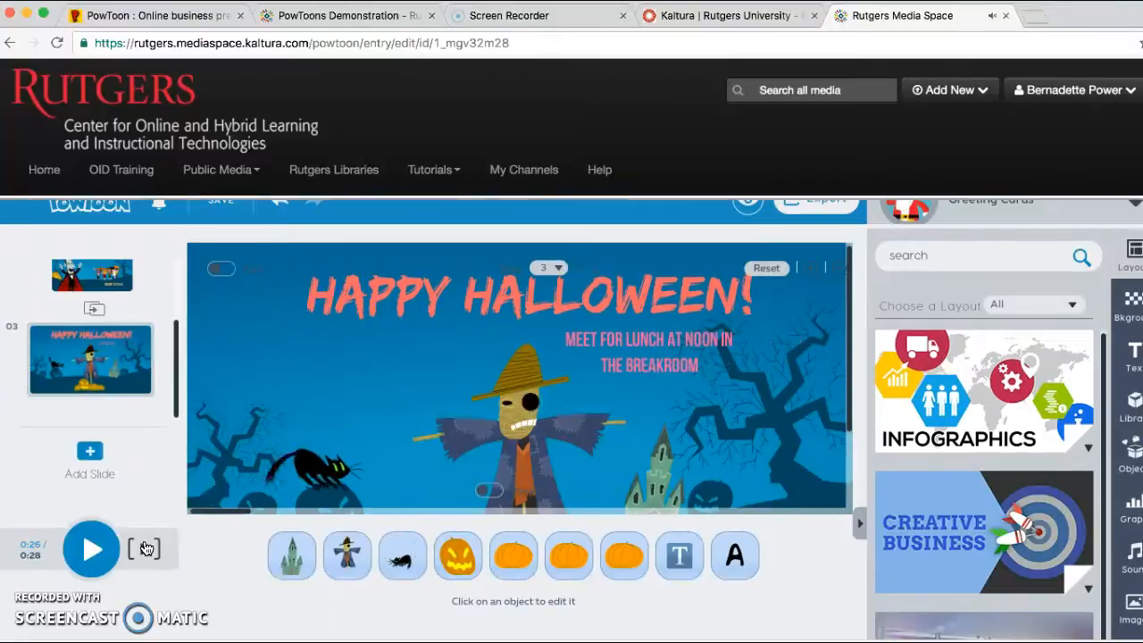
click(86, 564)
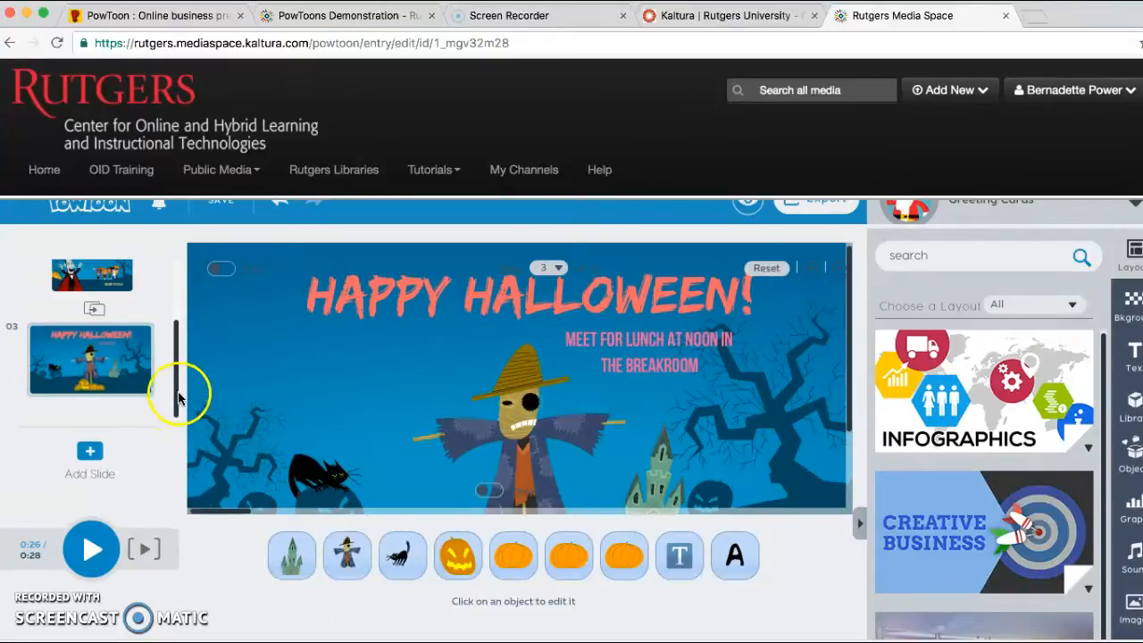
Return to slide 1, Rise to the Event, and look through the list of slides.
drag(173, 396, 168, 229)
click(100, 278)
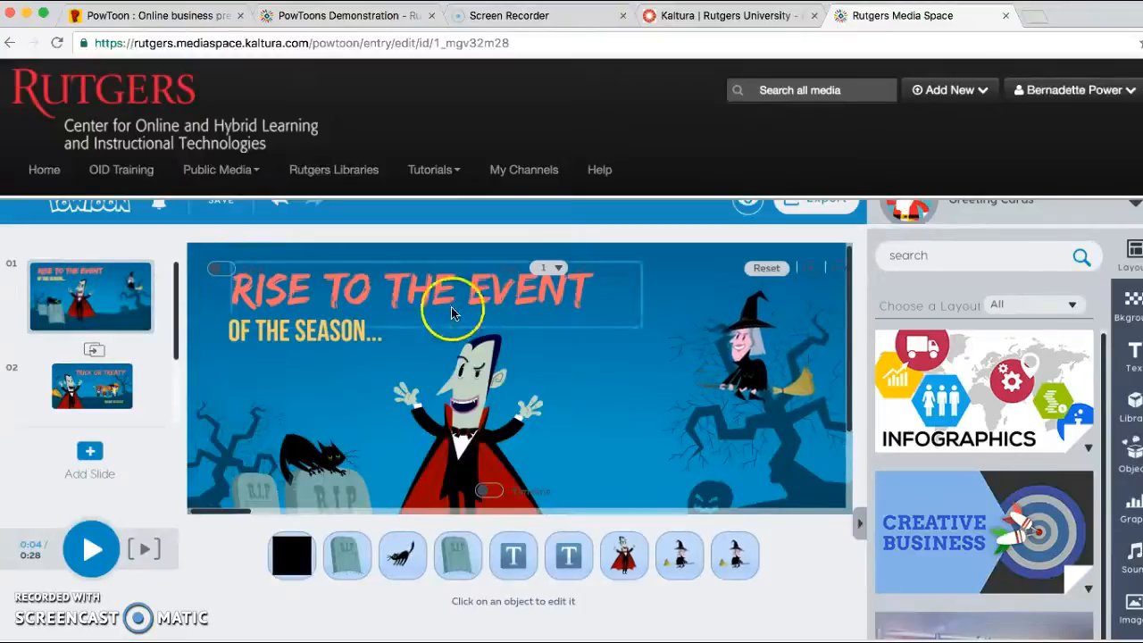
click(346, 429)
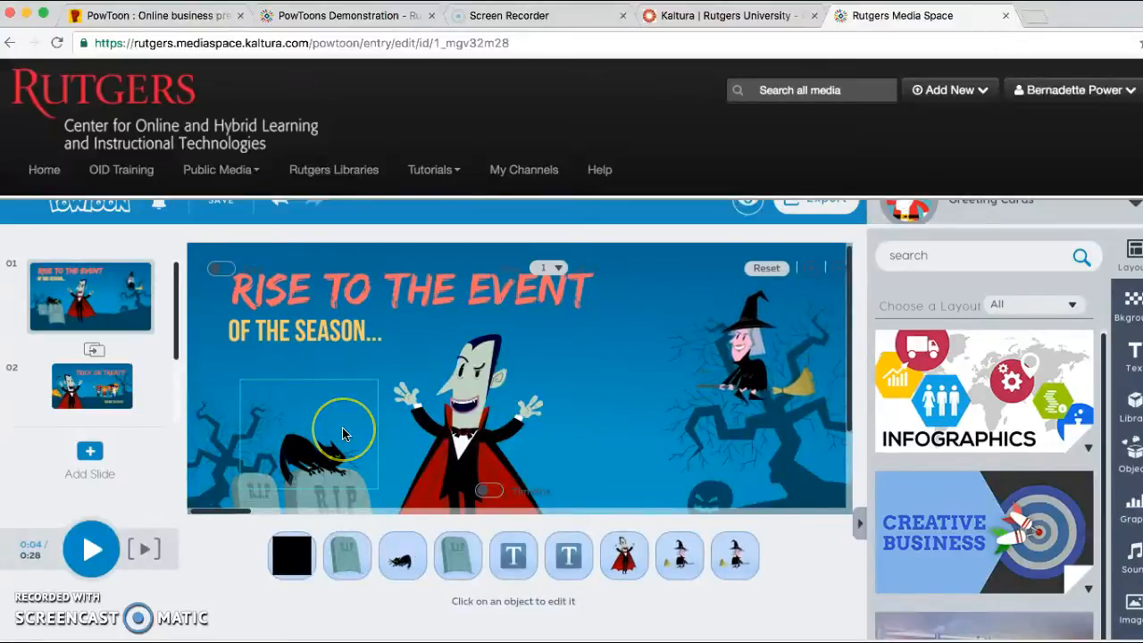
click(188, 281)
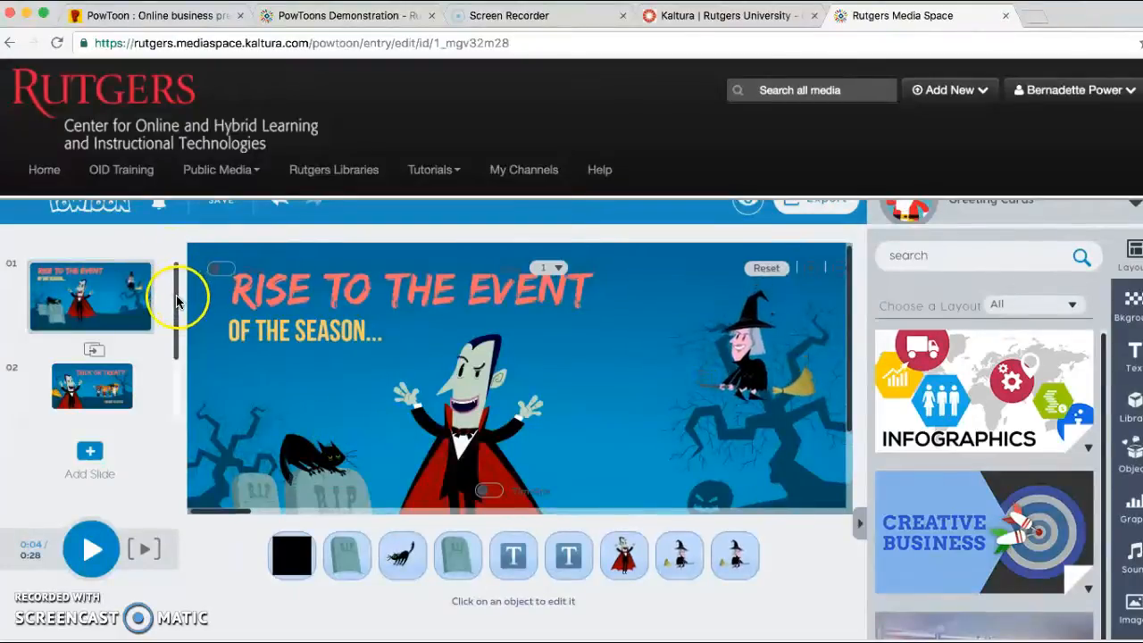
scroll(173, 383, down, 2)
scroll(174, 403, up, 2)
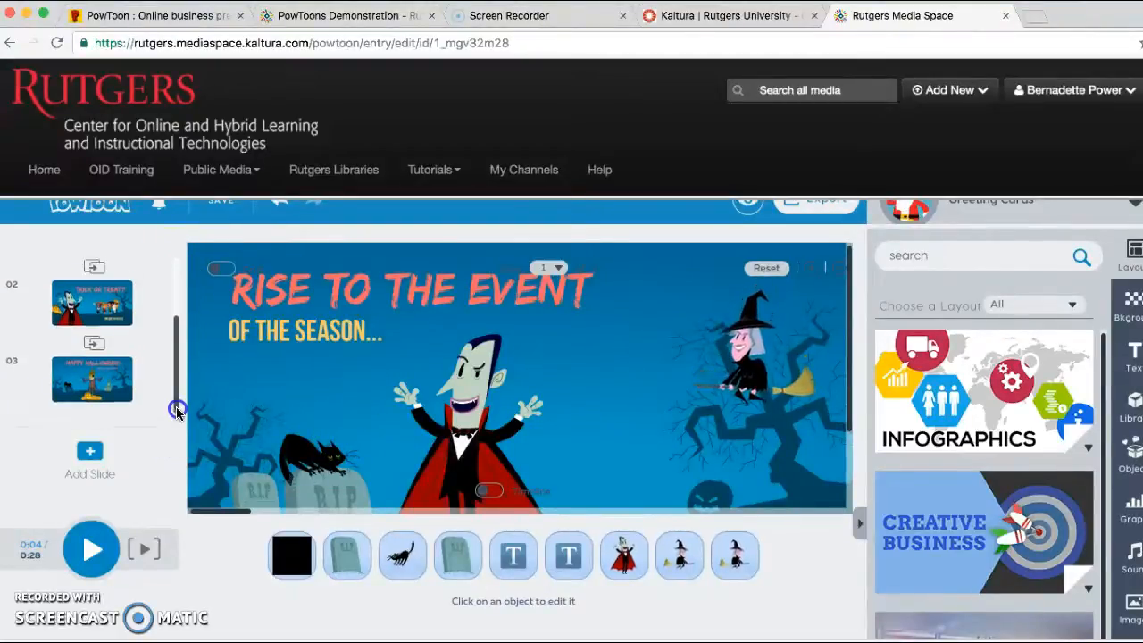
click(782, 347)
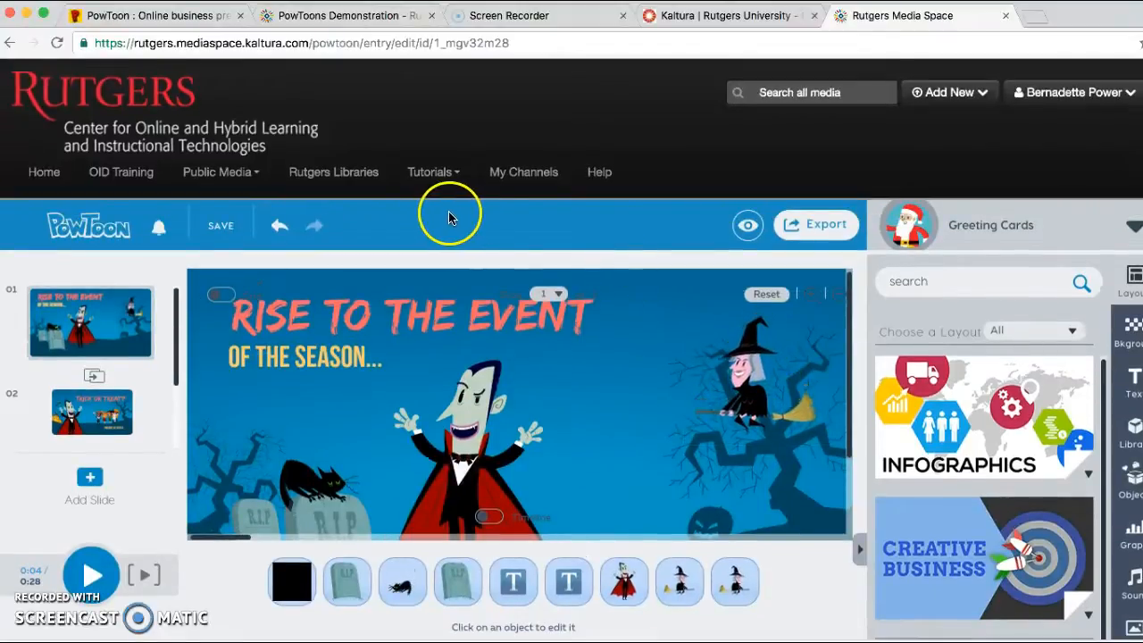
Display slide 1's options, then view slide 2, Trick or Treat?, and slide 3, Happy Halloween!, in turn.
click(141, 342)
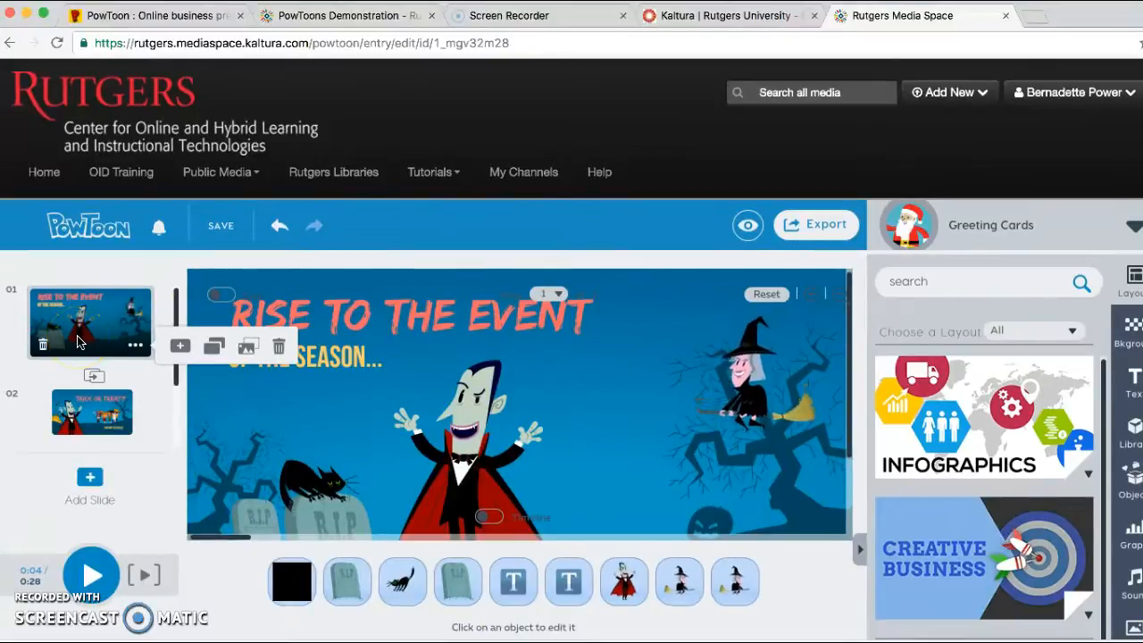
click(86, 424)
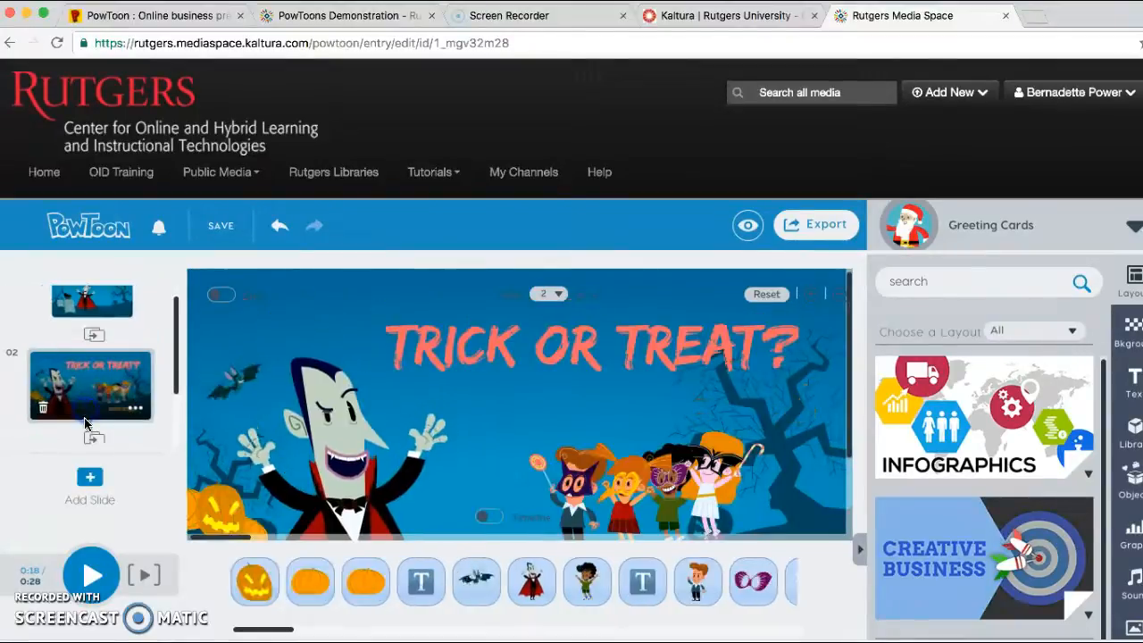
click(122, 310)
click(89, 413)
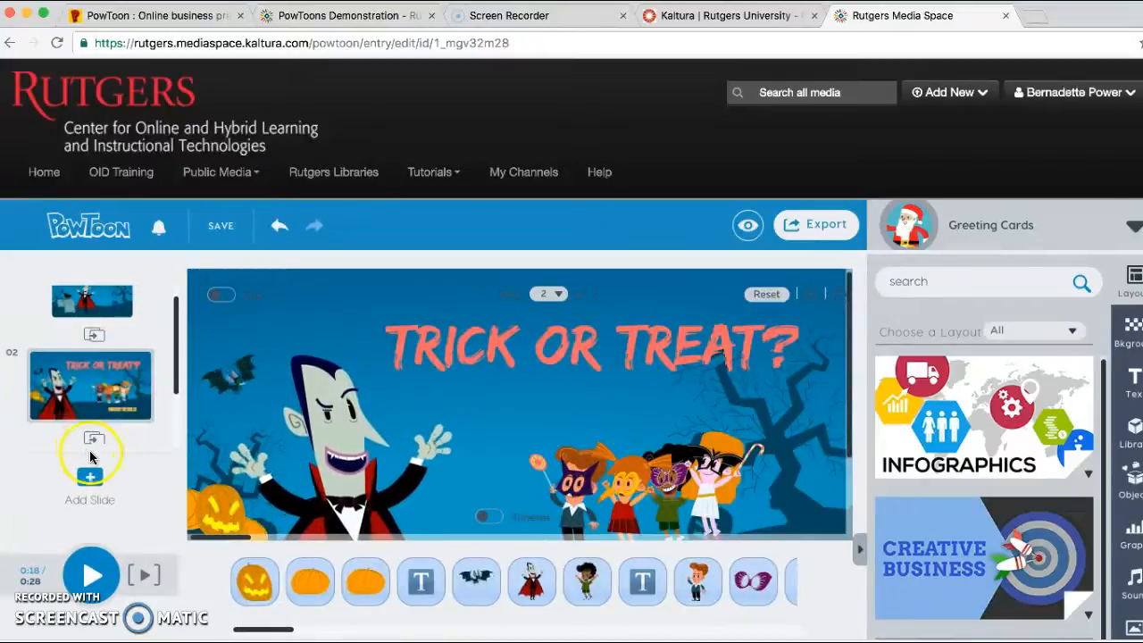
drag(176, 394, 166, 455)
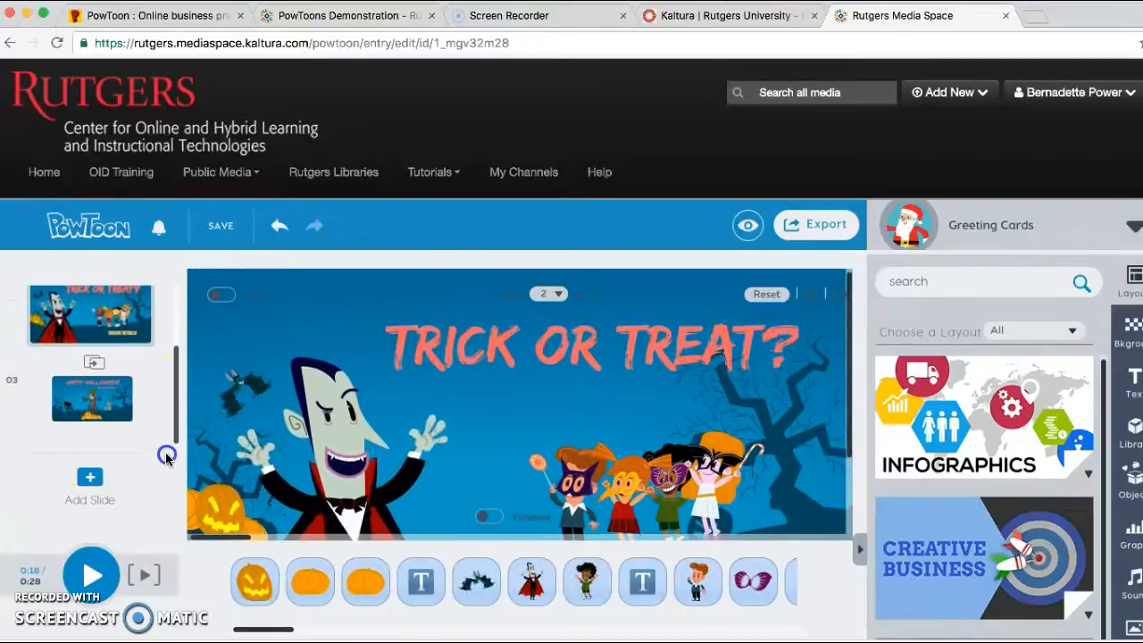
click(107, 398)
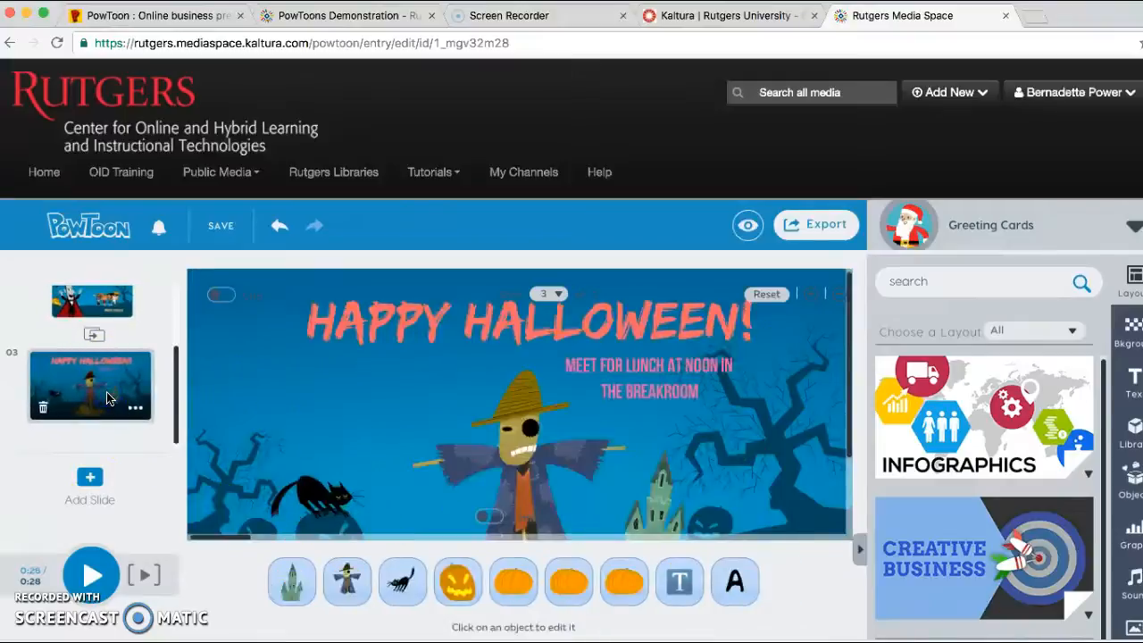
drag(173, 372, 174, 279)
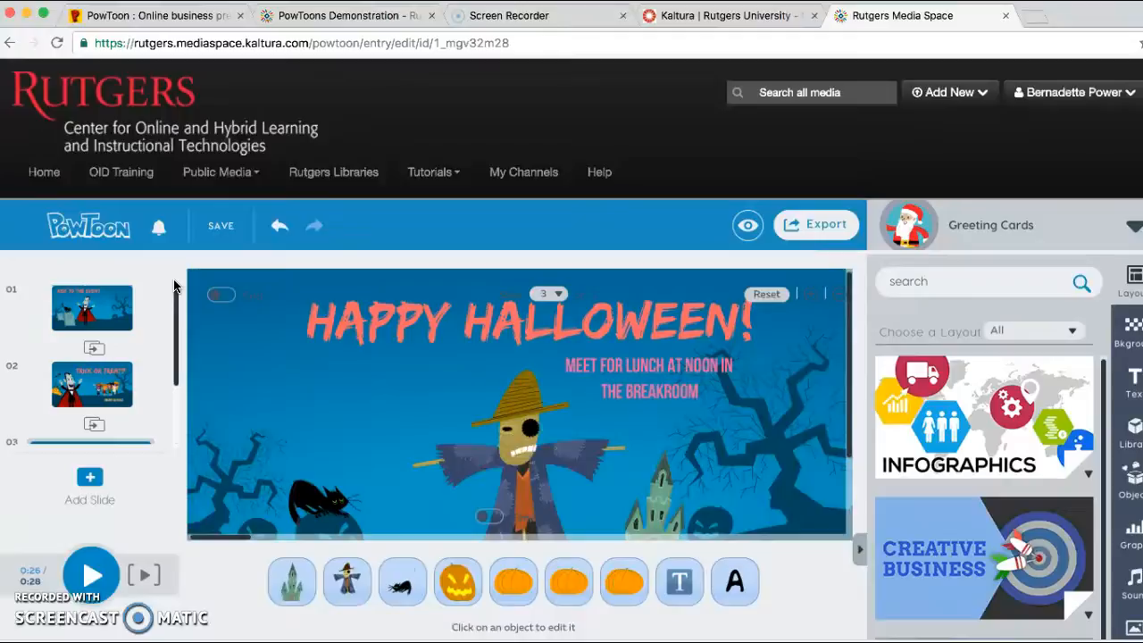
Save the presentation and export it to MediaSpace.
click(226, 230)
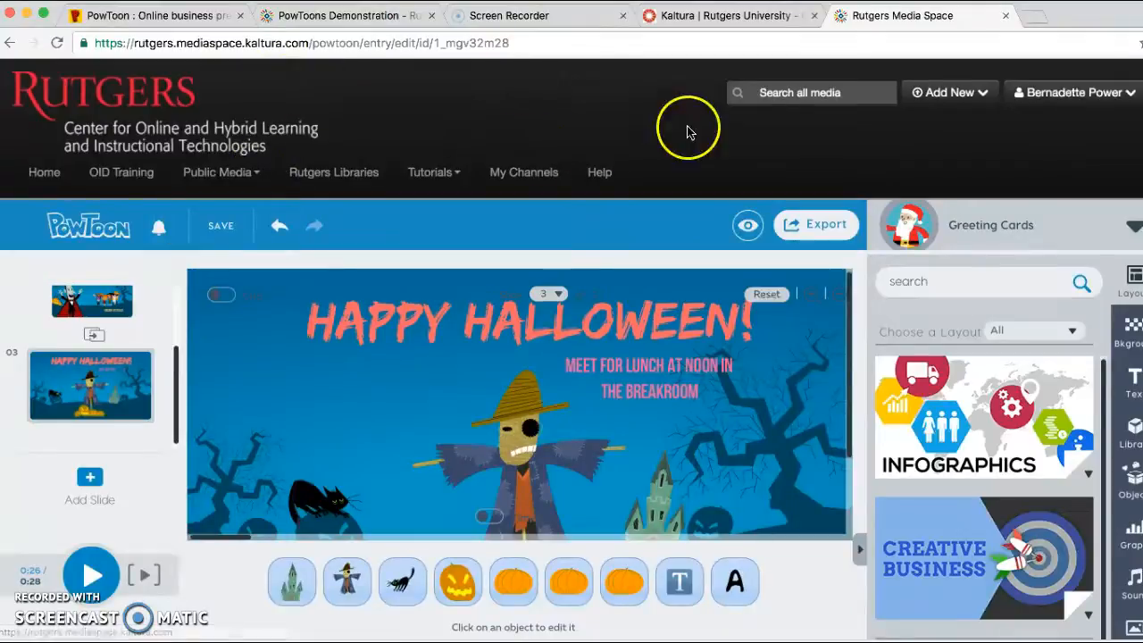
click(818, 227)
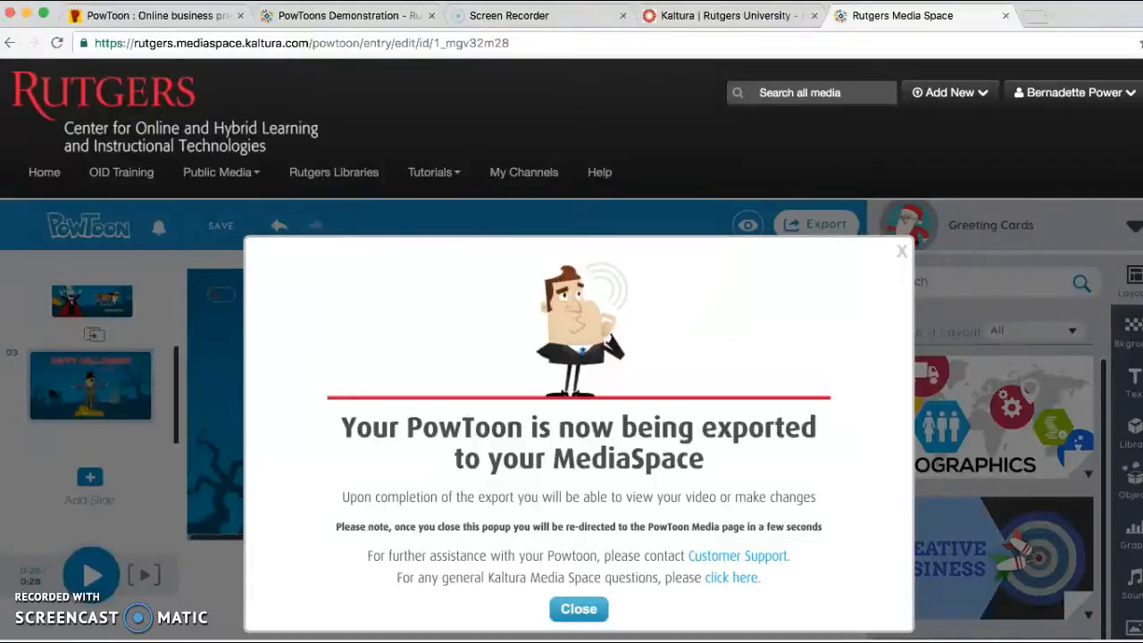
click(188, 16)
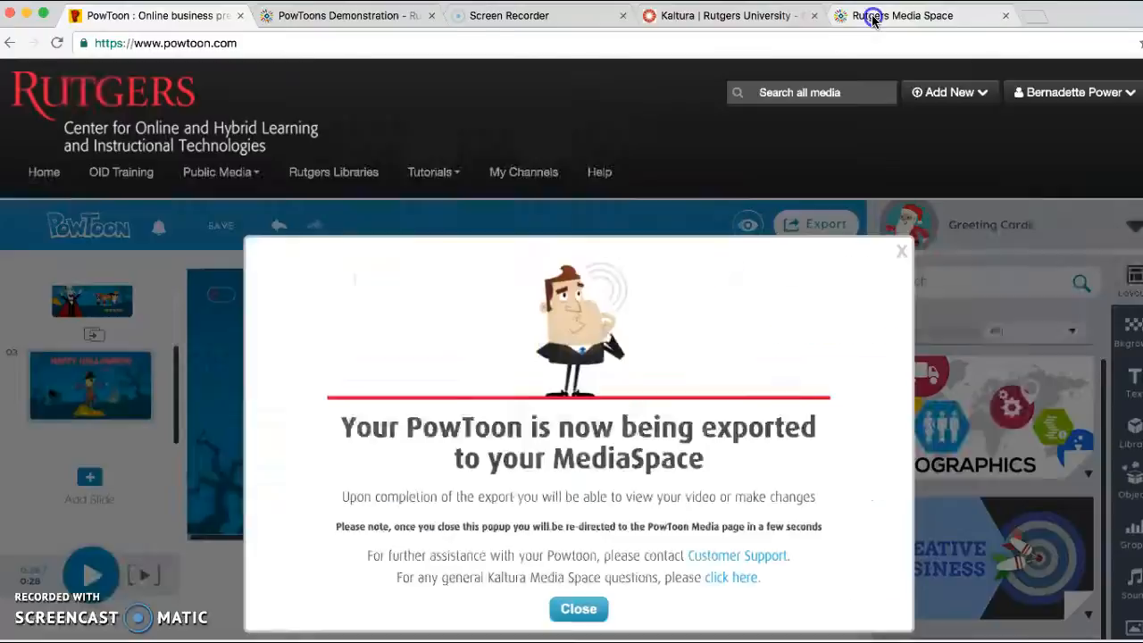
click(874, 18)
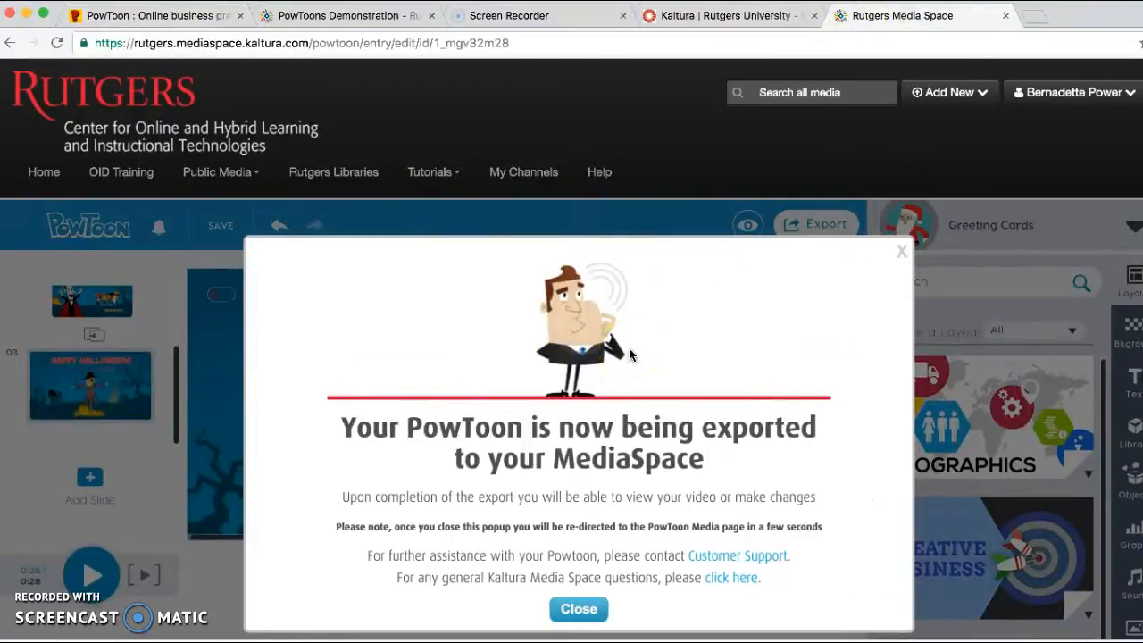
click(651, 404)
Go to My Media, look through the listed videos and view the Happy Halloween Invite entry.
click(1079, 98)
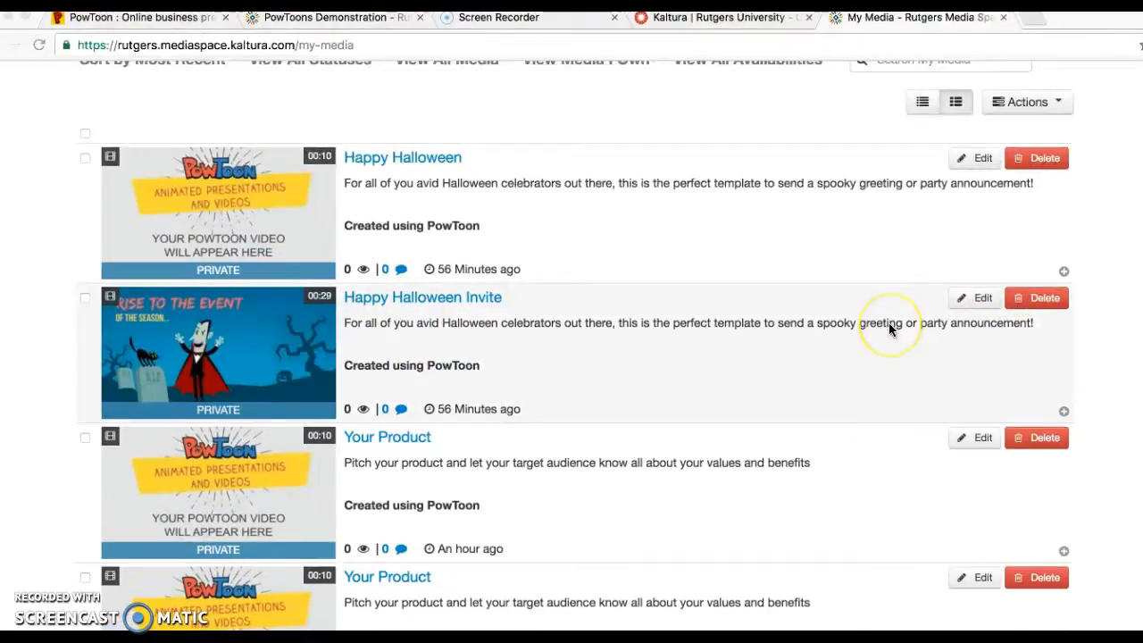
scroll(889, 328, down, 5)
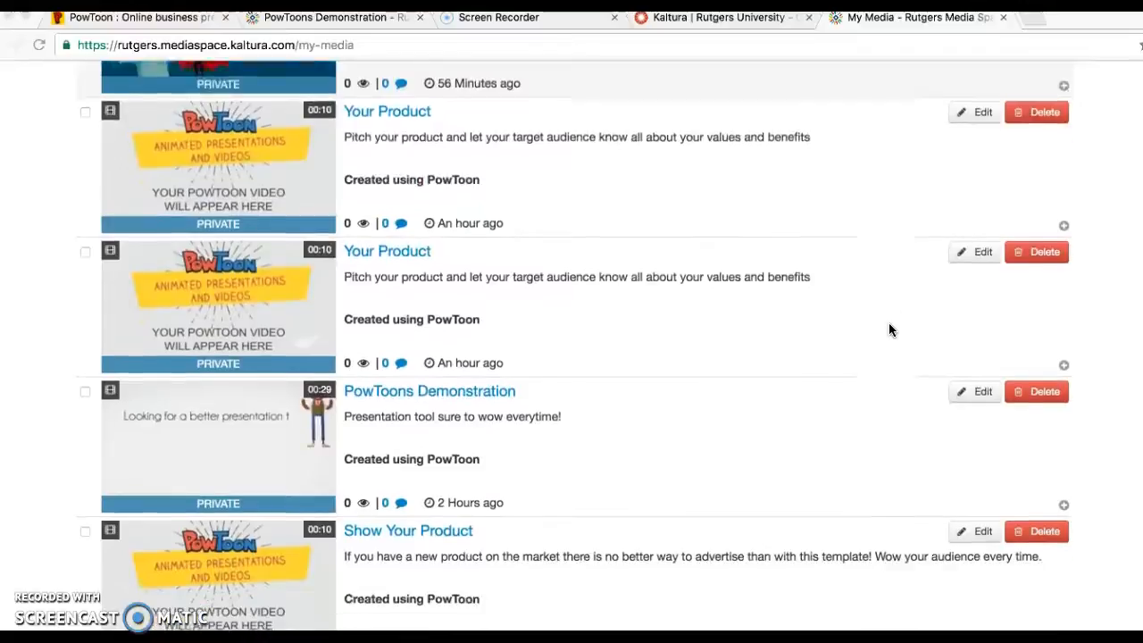
scroll(889, 331, down, 1)
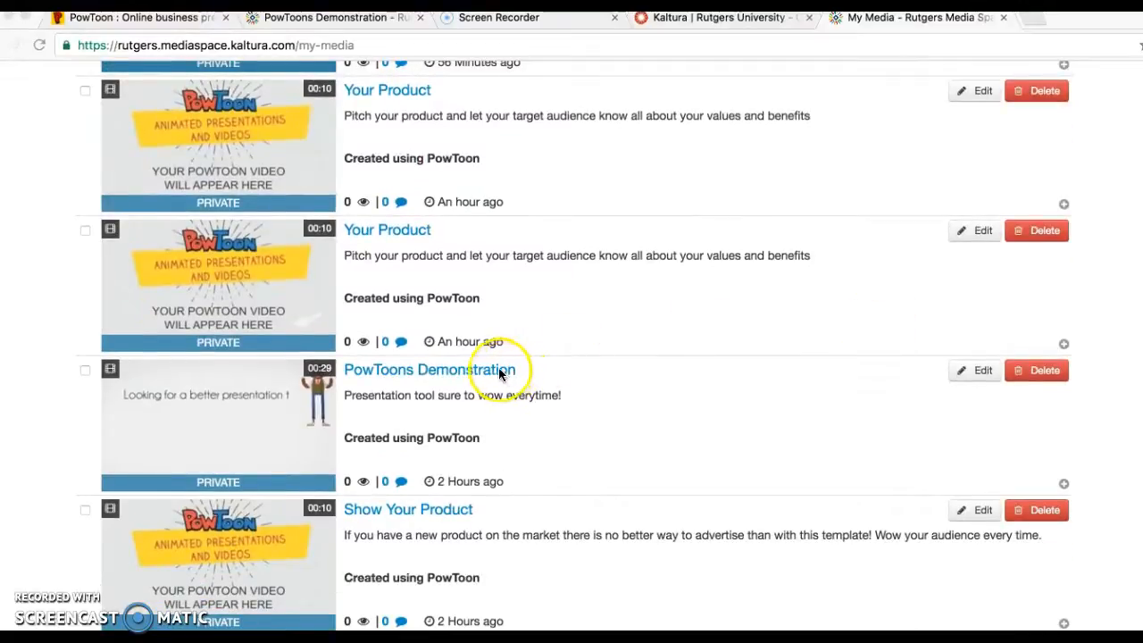
scroll(687, 303, up, 4)
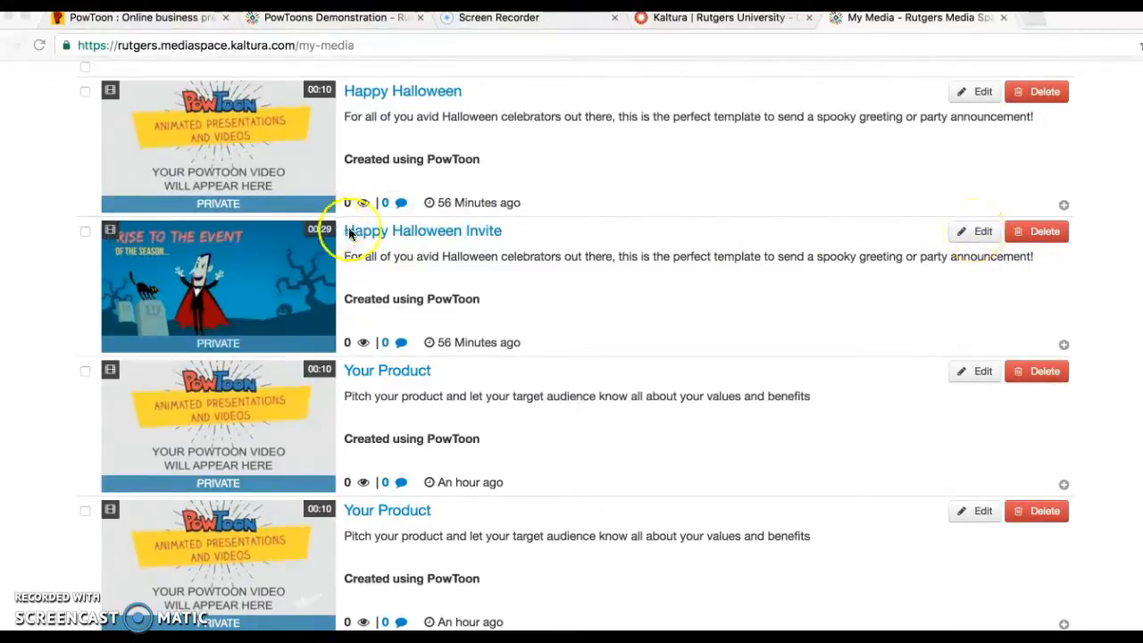
click(382, 234)
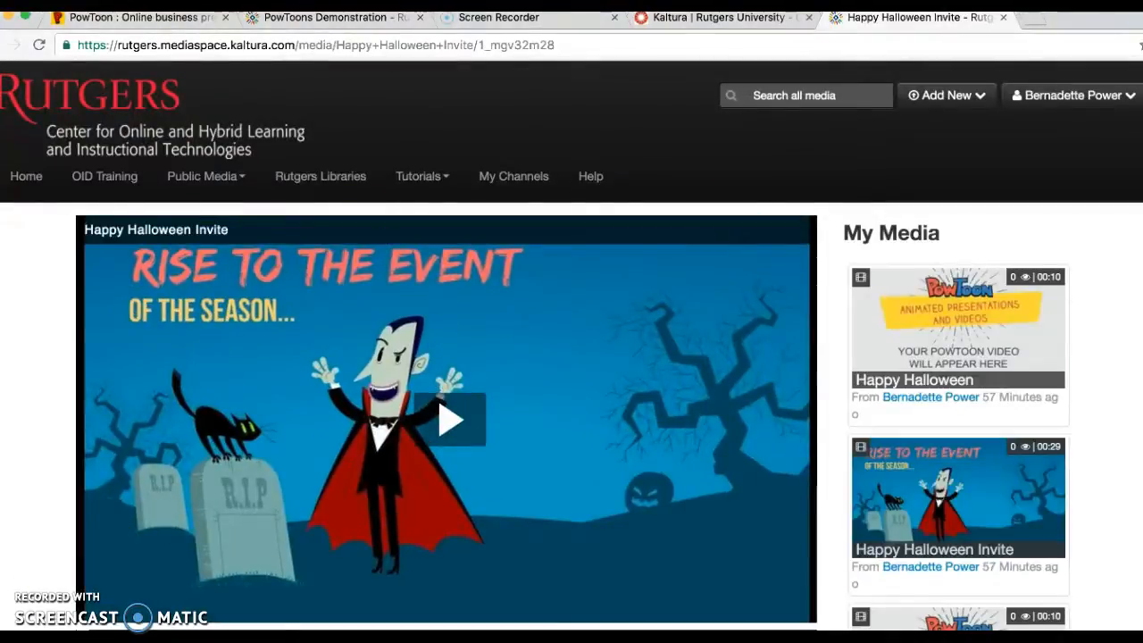
Go back to My Media, edit the Happy Halloween Invite entry and reopen its PowToon movie in the editor.
click(1065, 97)
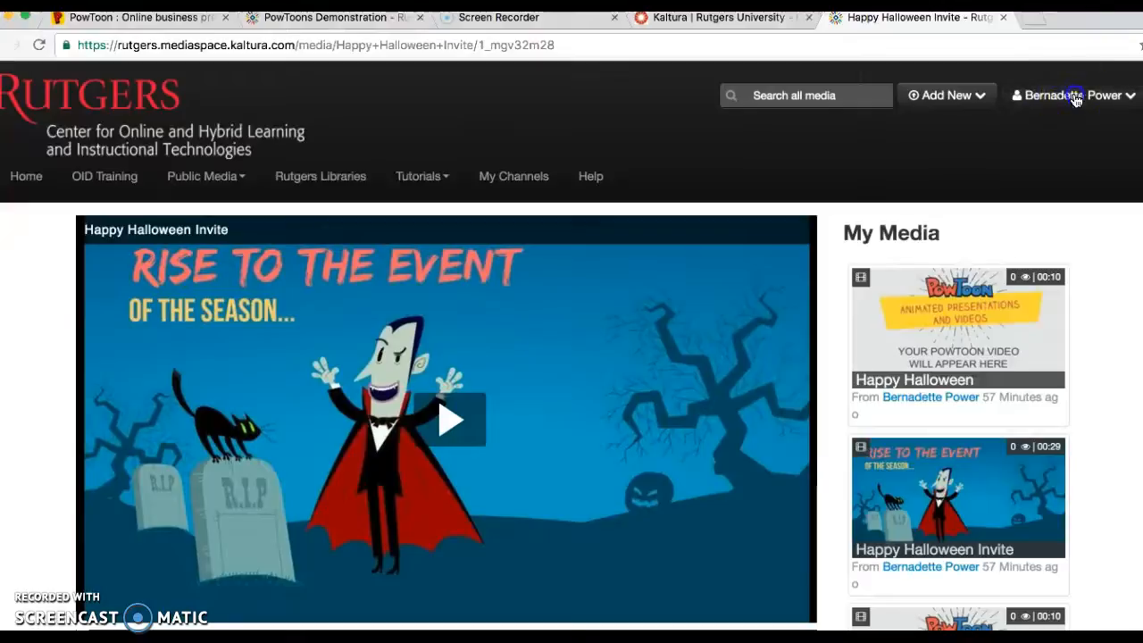
click(1061, 126)
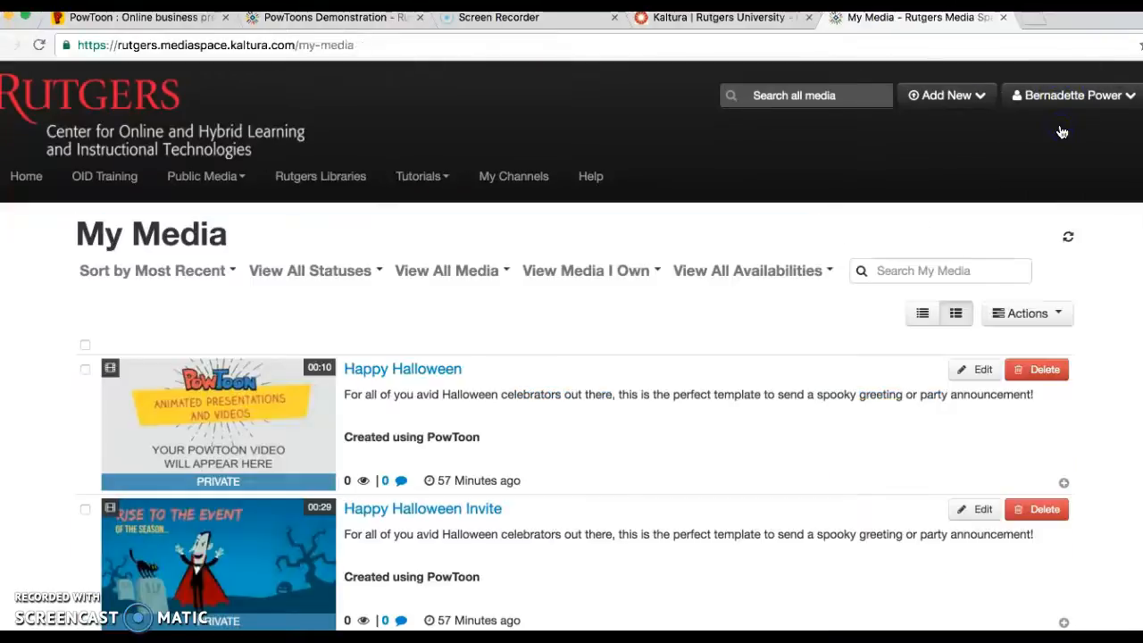
click(978, 376)
click(980, 511)
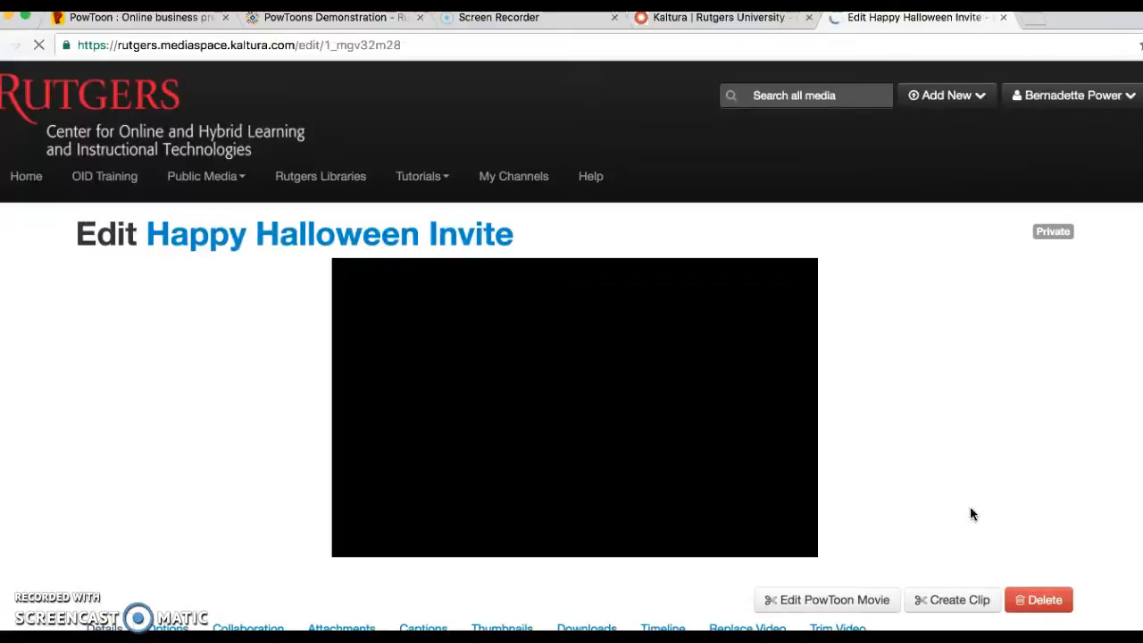
click(868, 415)
scroll(867, 414, down, 2)
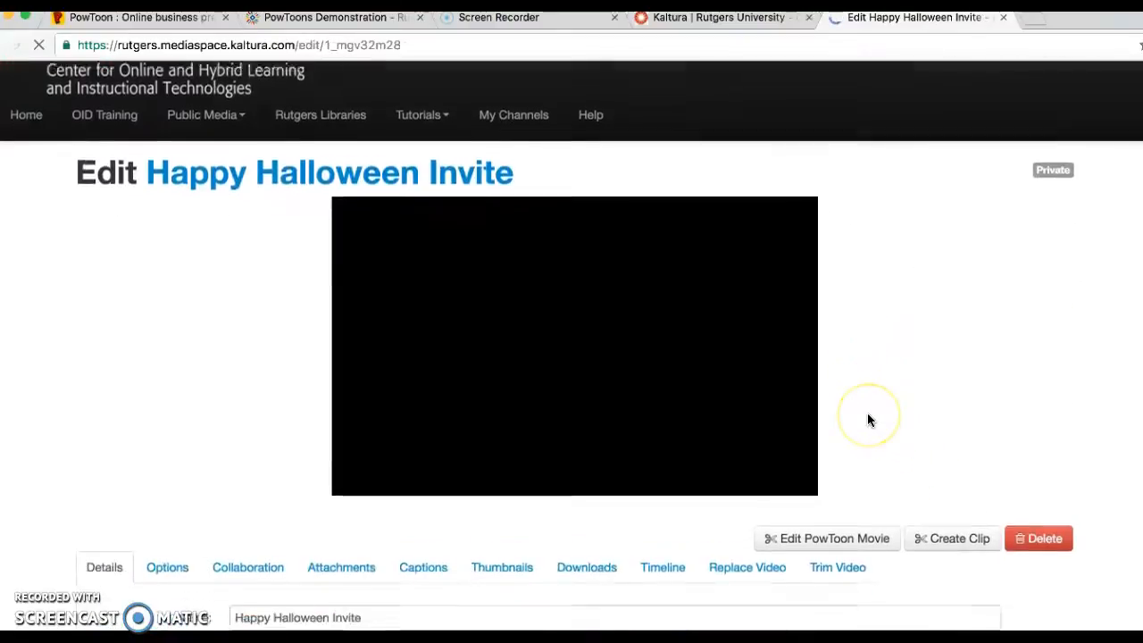
scroll(867, 419, down, 2)
click(847, 447)
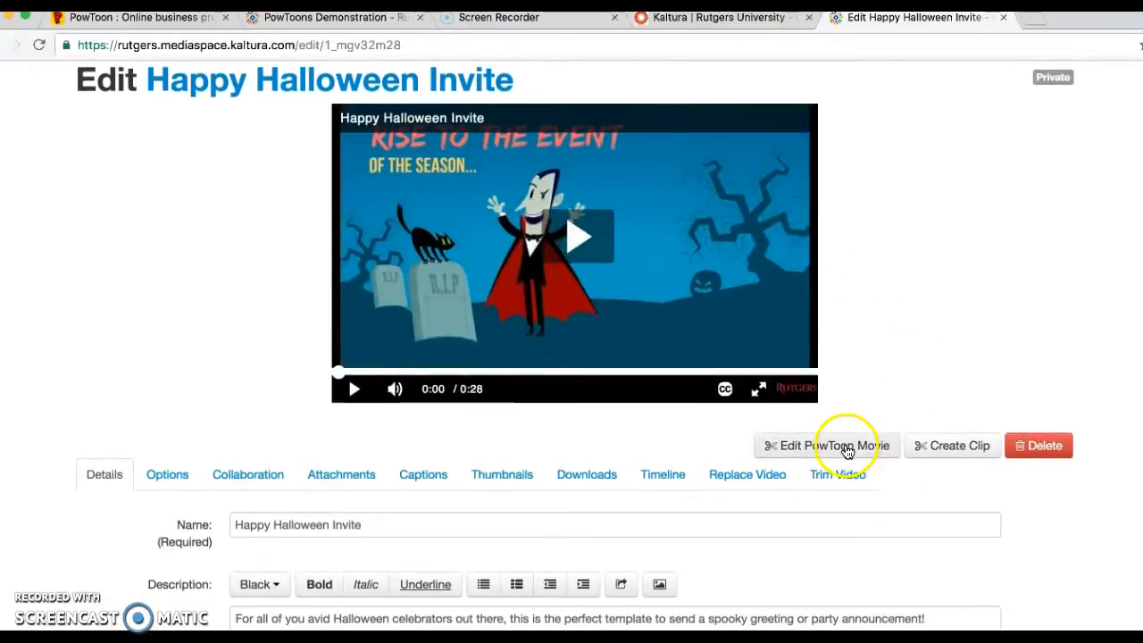
click(810, 445)
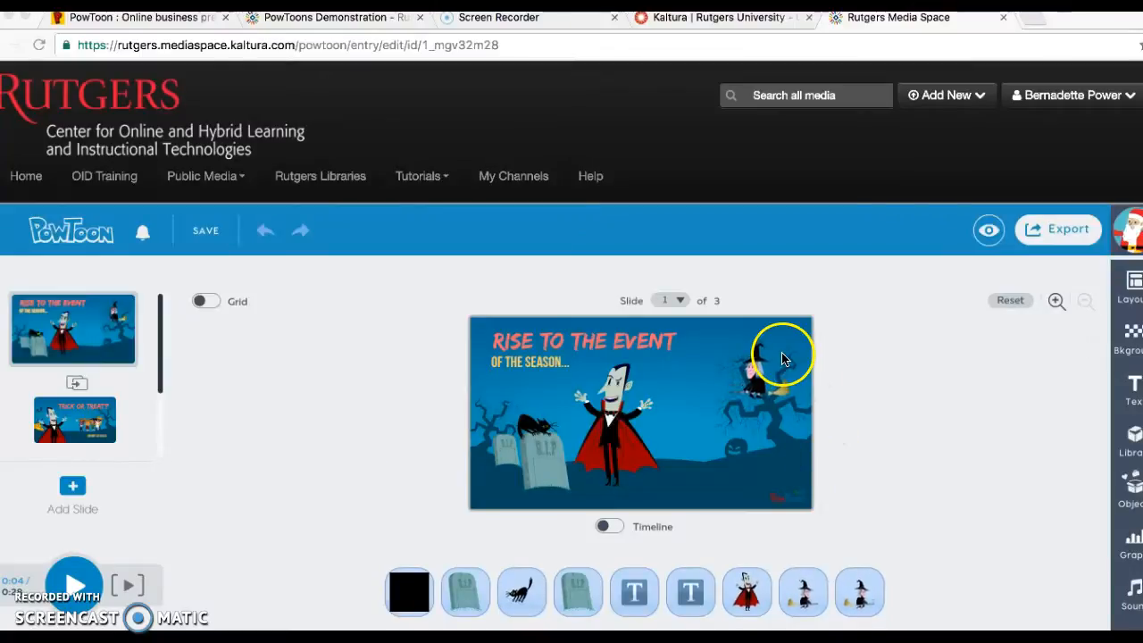
Turn on the timeline for slide 1 and collapse the library.
click(619, 527)
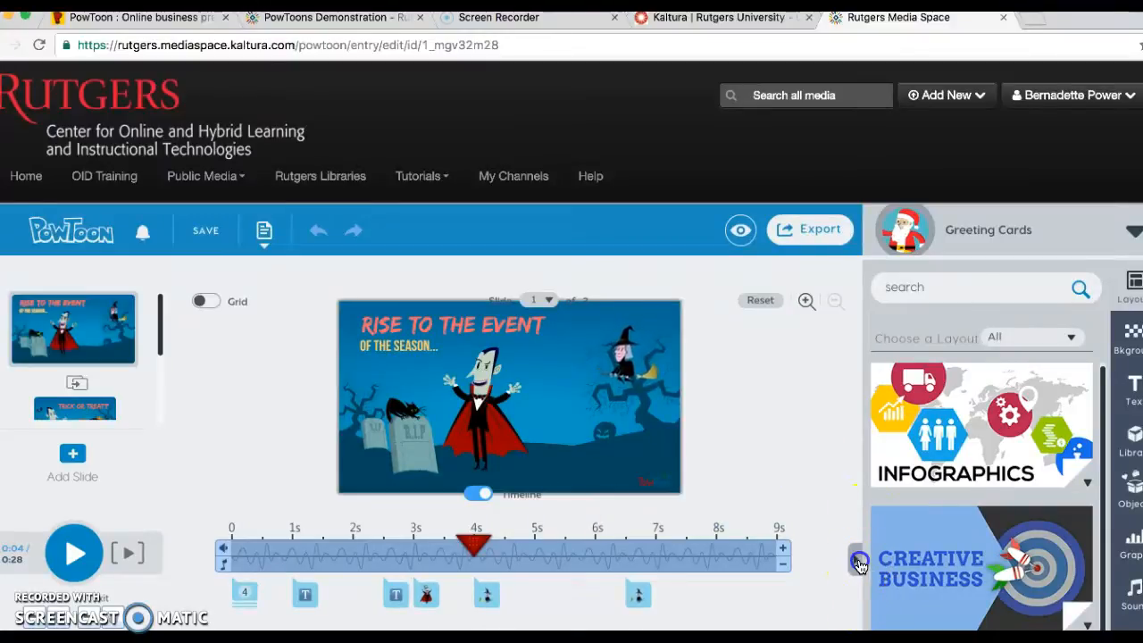
click(859, 565)
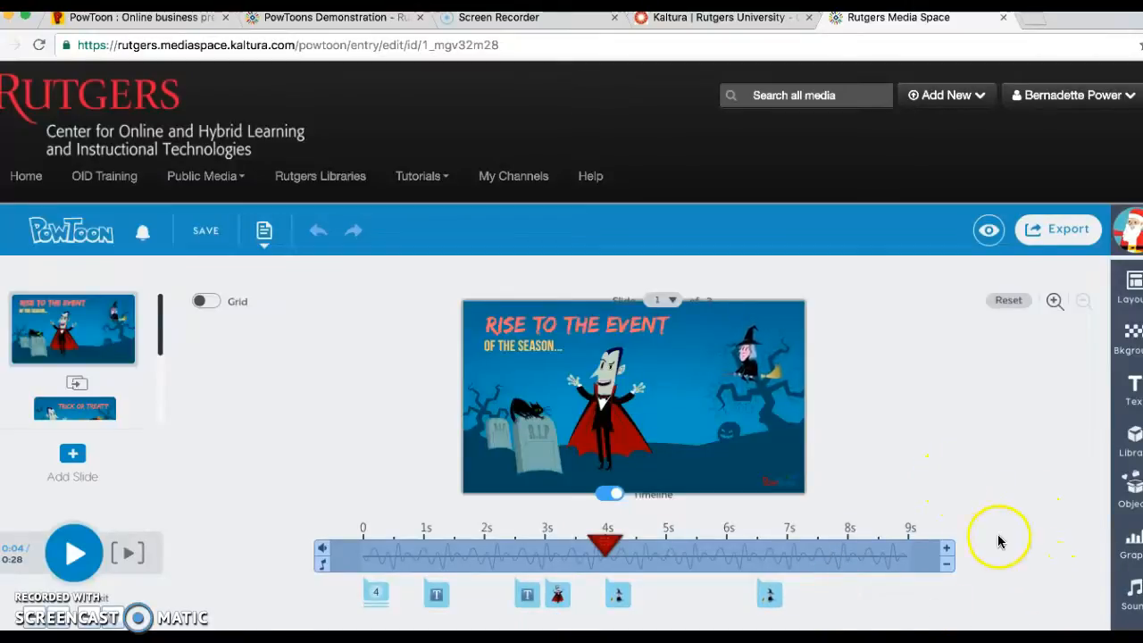
Open the per-slide voiceover recorder for slide 1 to examine its options, and switch to slide 2, Trick or Treat?
click(1135, 593)
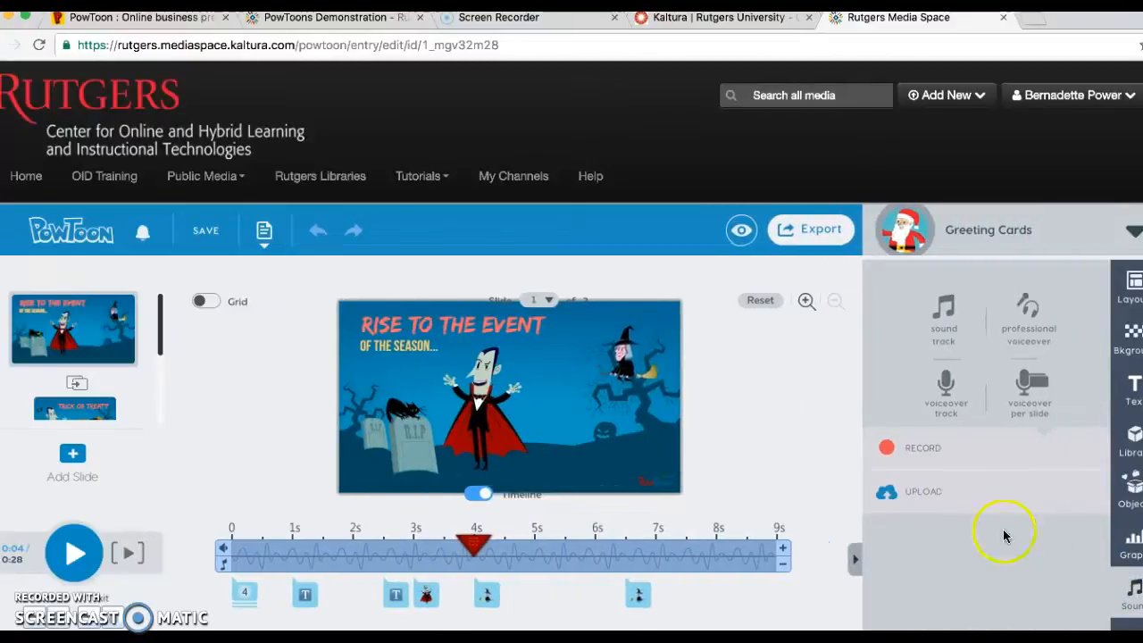
click(1036, 386)
click(1037, 385)
click(948, 457)
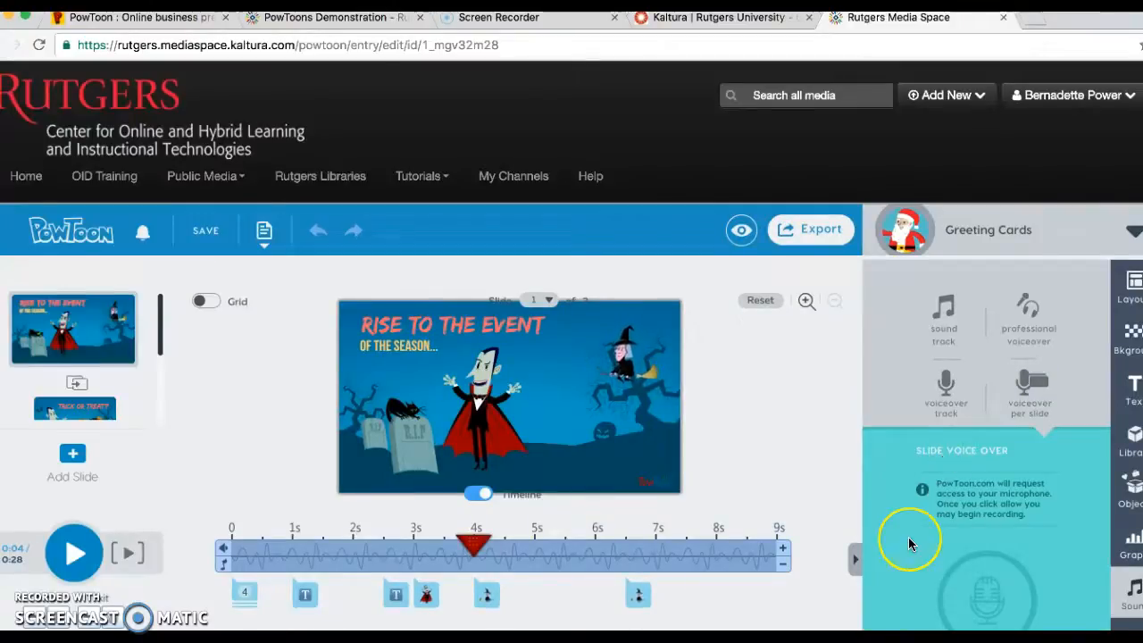
scroll(913, 538, down, 3)
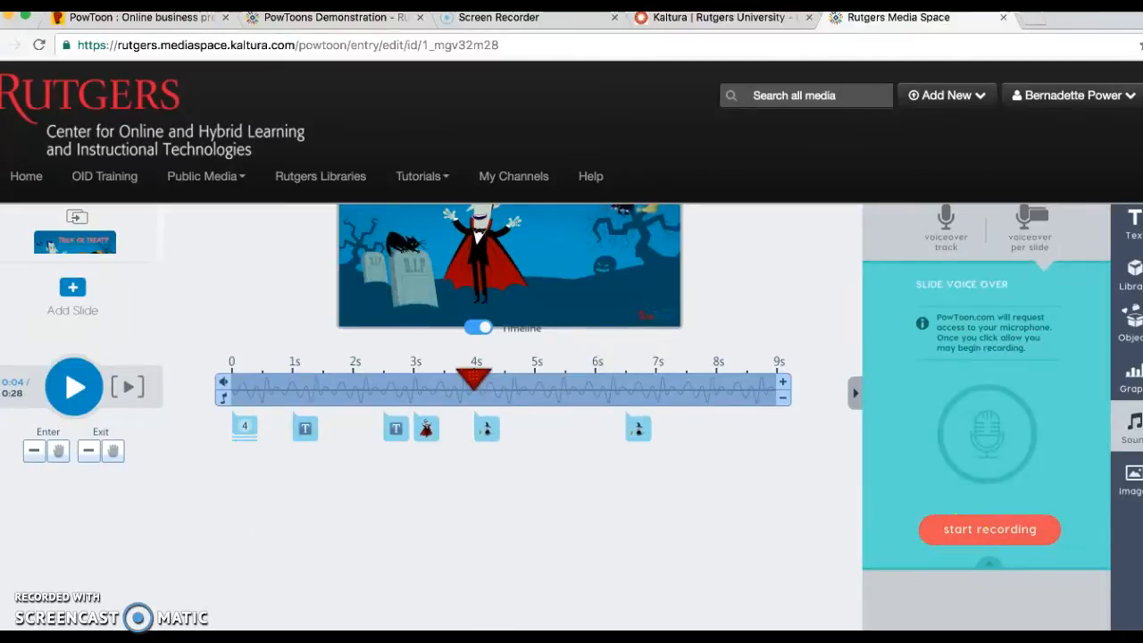
scroll(818, 587, up, 3)
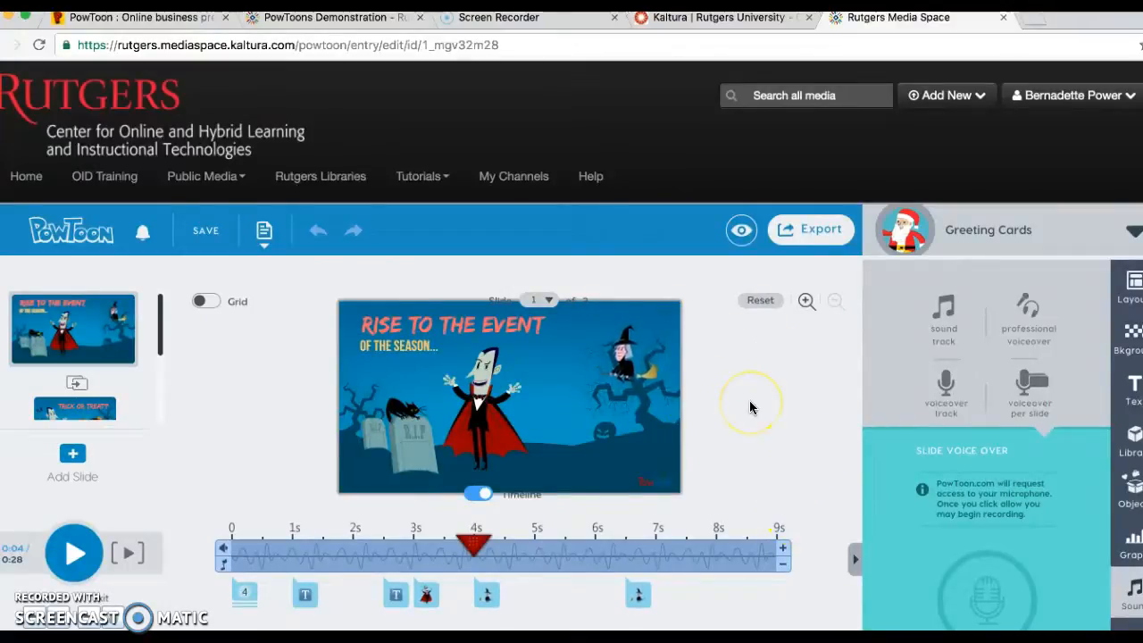
click(86, 413)
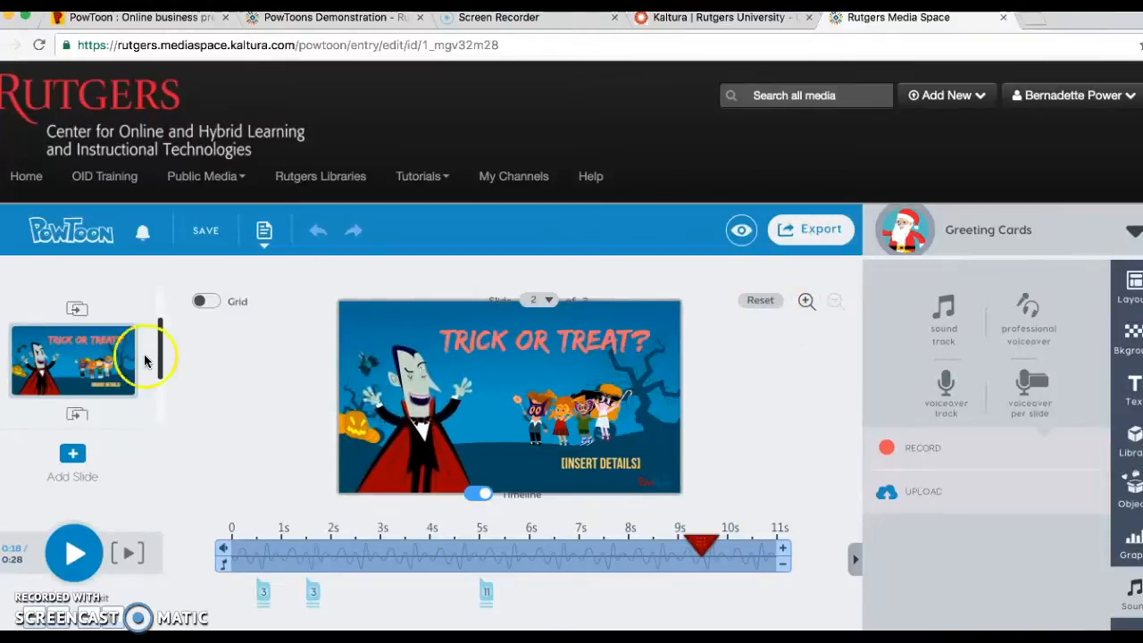
drag(158, 357, 157, 291)
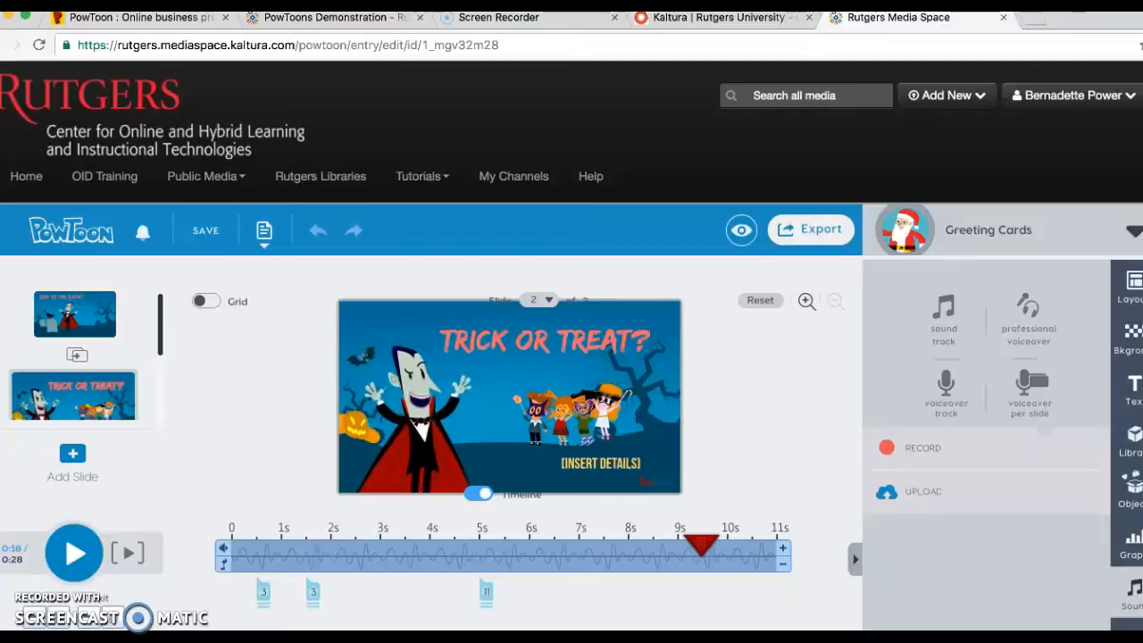
Return to My Media and display the options for adding new media.
click(1052, 95)
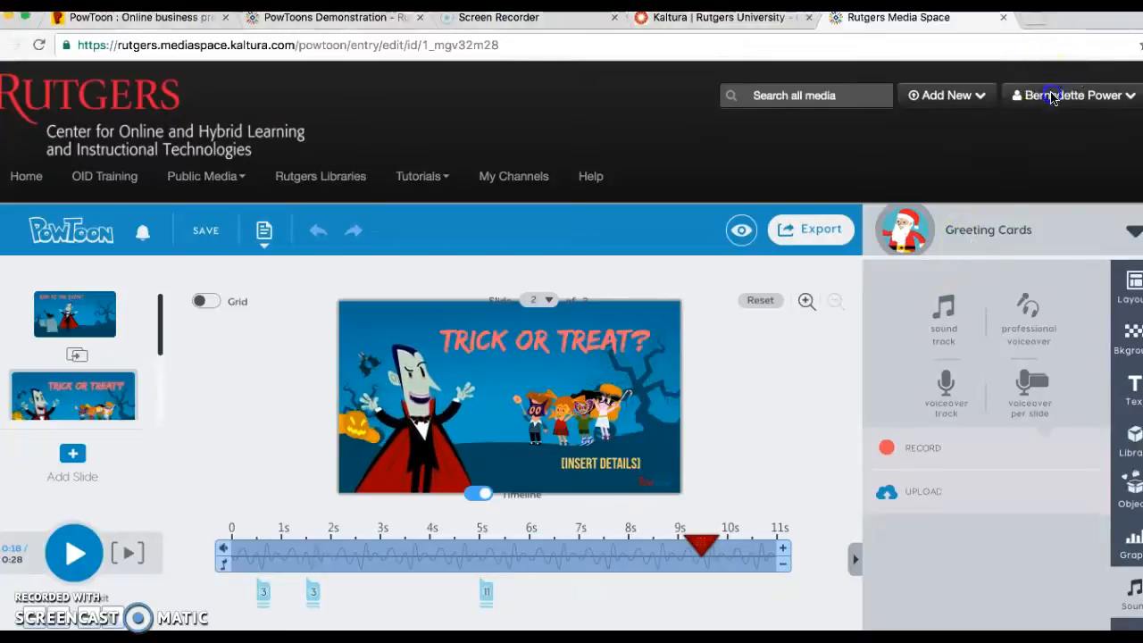
click(1042, 123)
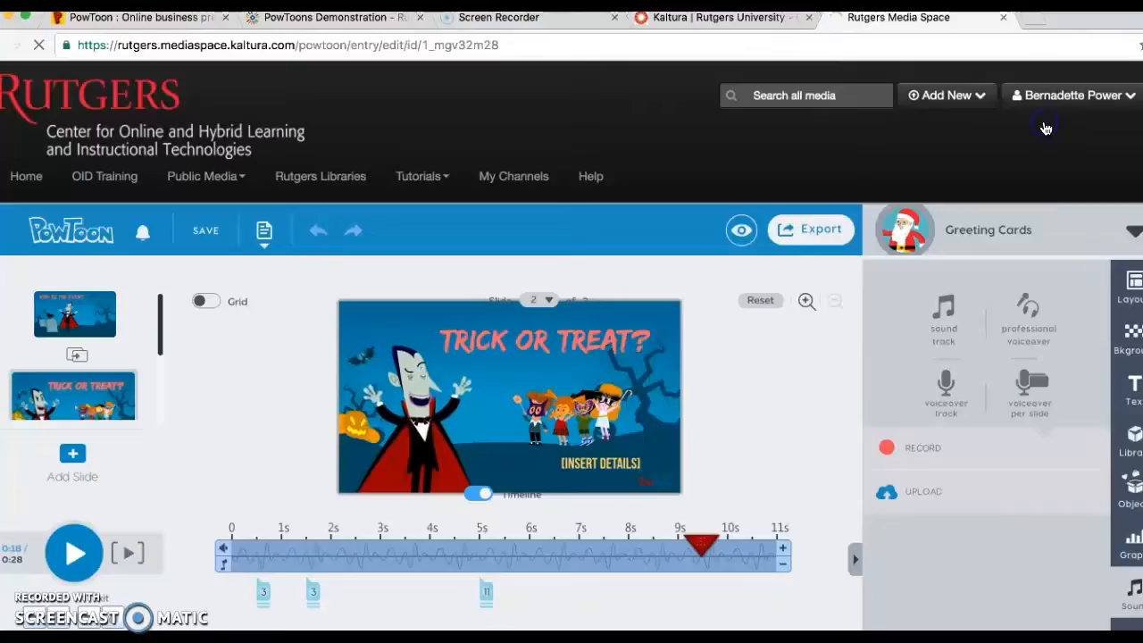
scroll(733, 341, down, 1)
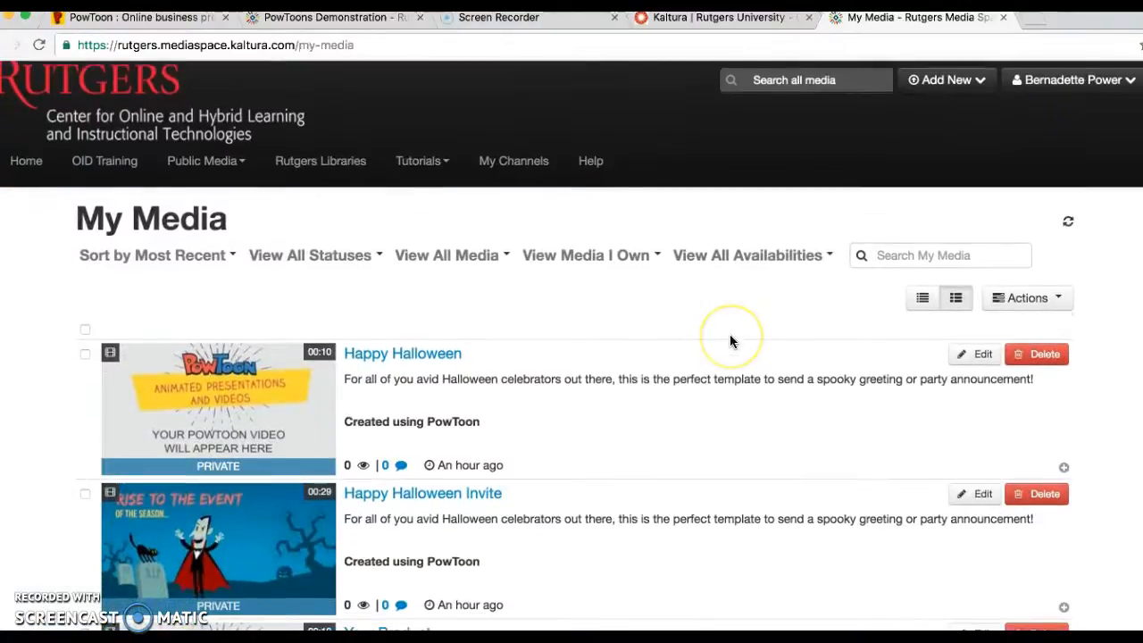
click(945, 83)
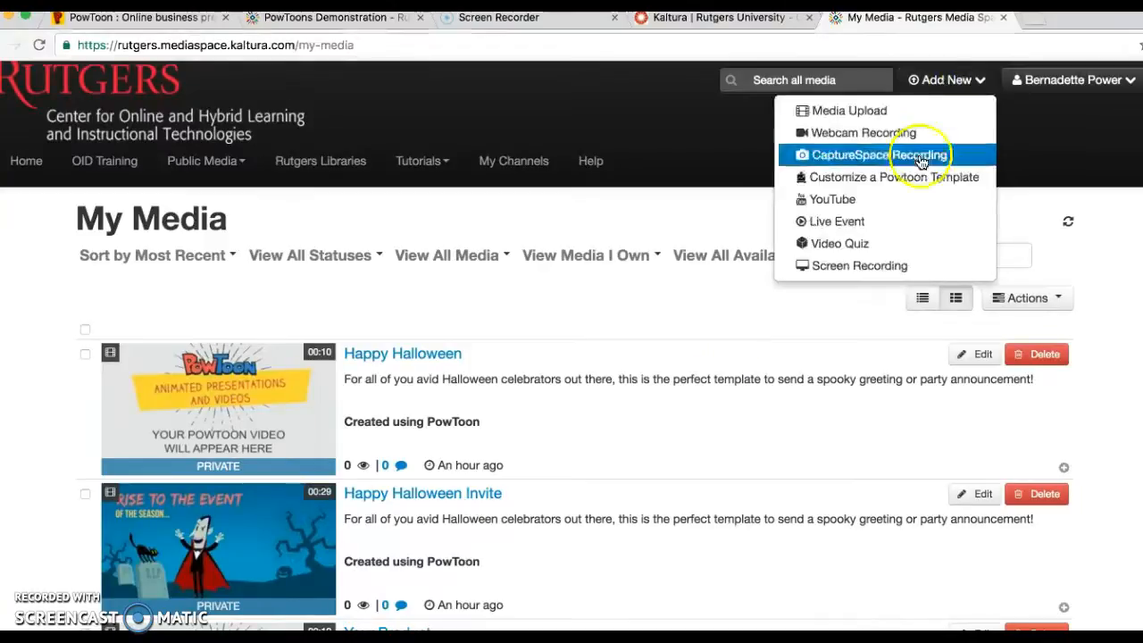